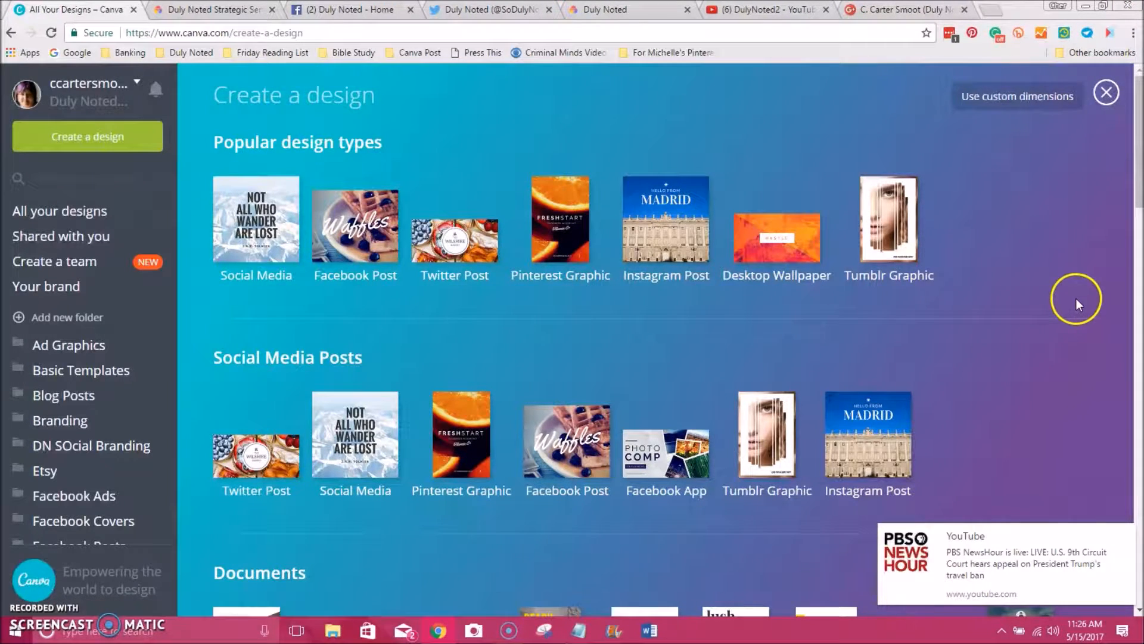
# Review the Duly Noted website's logo header, blog graphics and profile section, dismissing the YouTube notification.
pyautogui.click(201, 11)
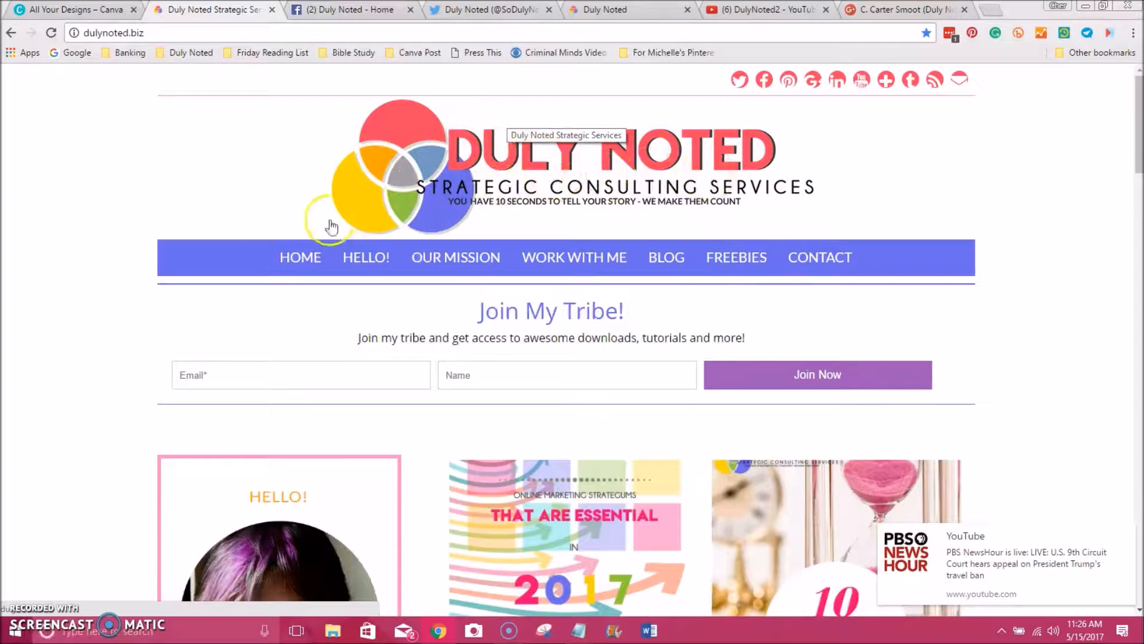
pyautogui.scroll(-2, 1027, 388)
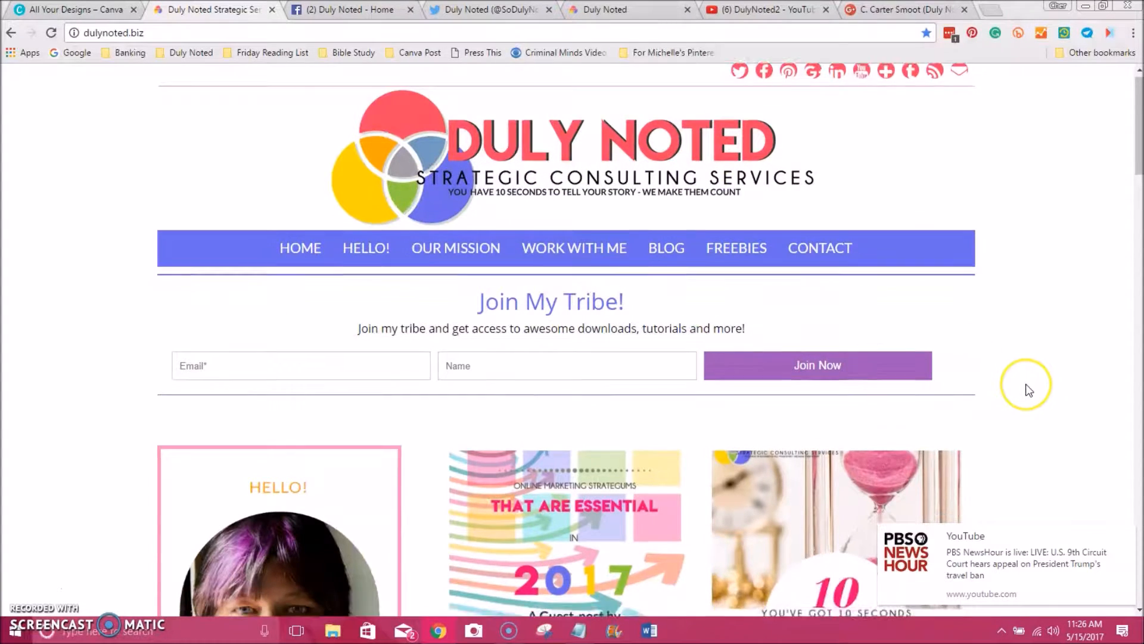
pyautogui.scroll(-2, 1026, 388)
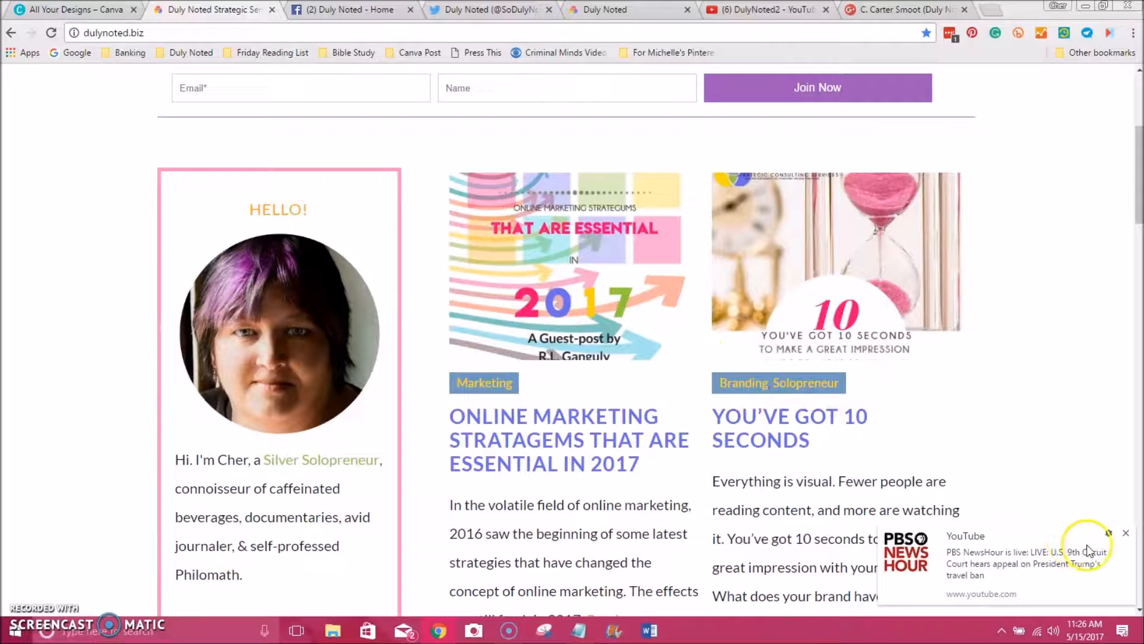
pyautogui.click(1126, 533)
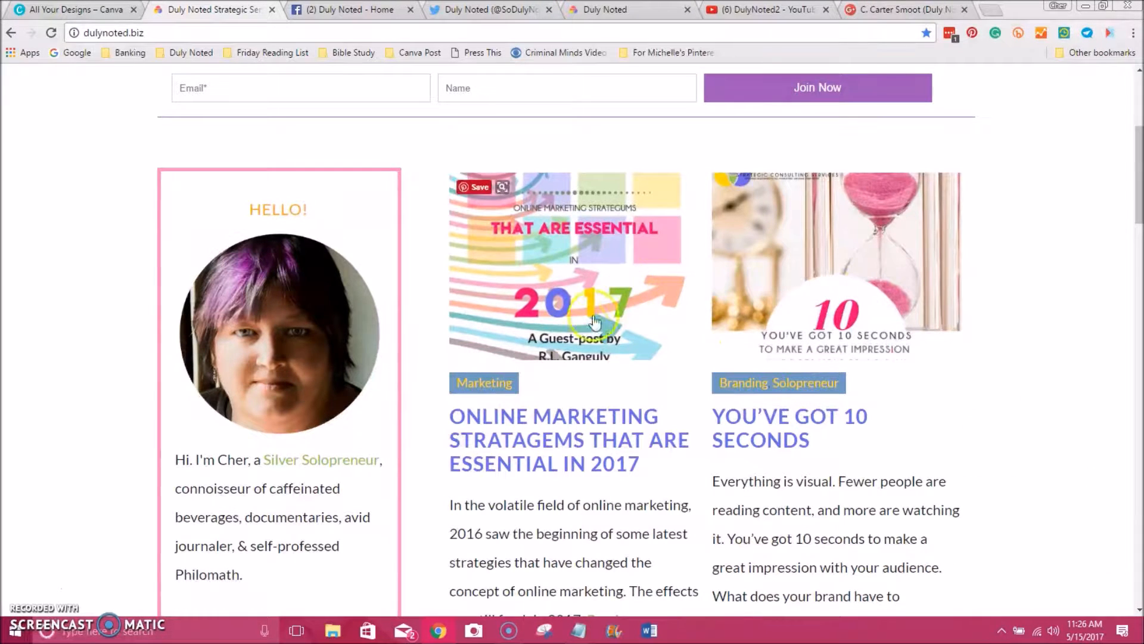
pyautogui.scroll(-2, 337, 439)
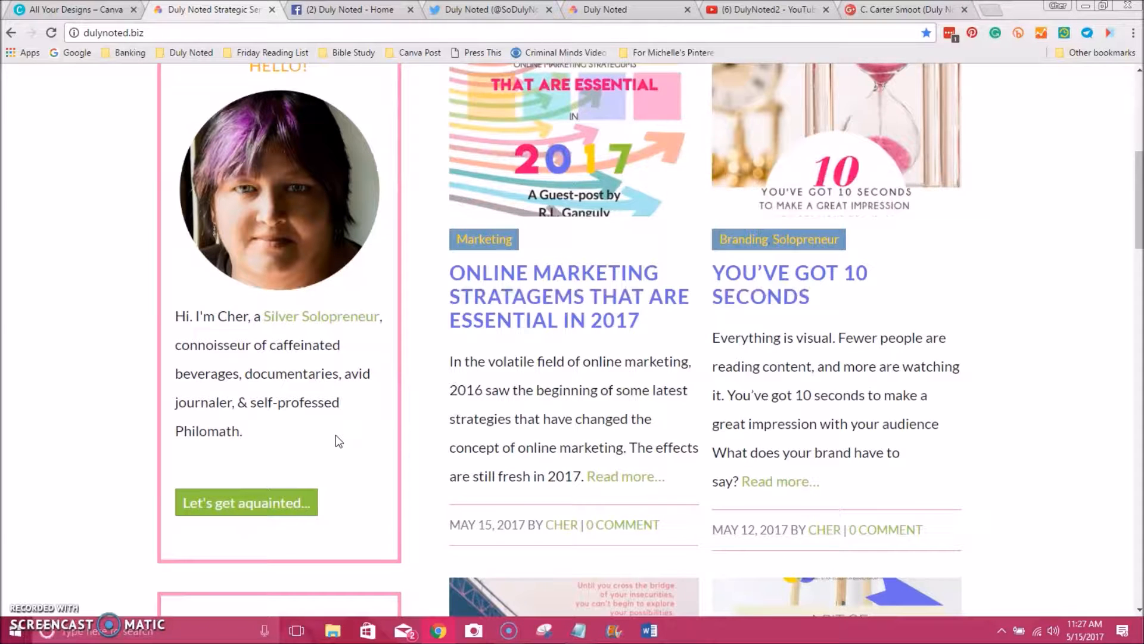
# Inspect the cover image and branding on the Duly Noted Facebook page.
pyautogui.click(339, 10)
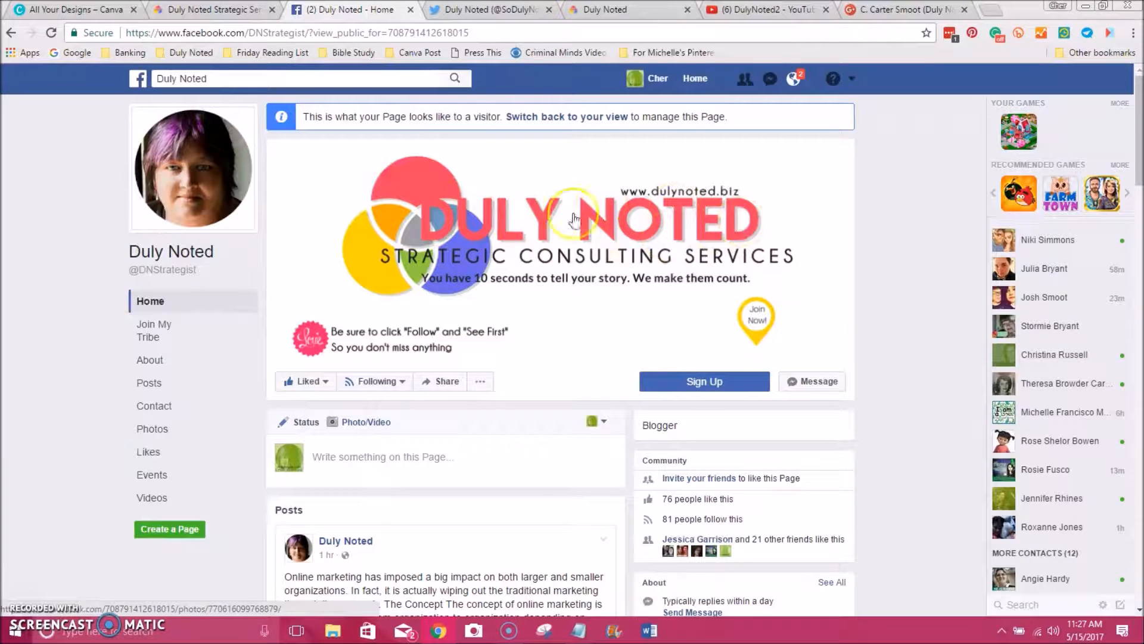
pyautogui.scroll(-1, 856, 279)
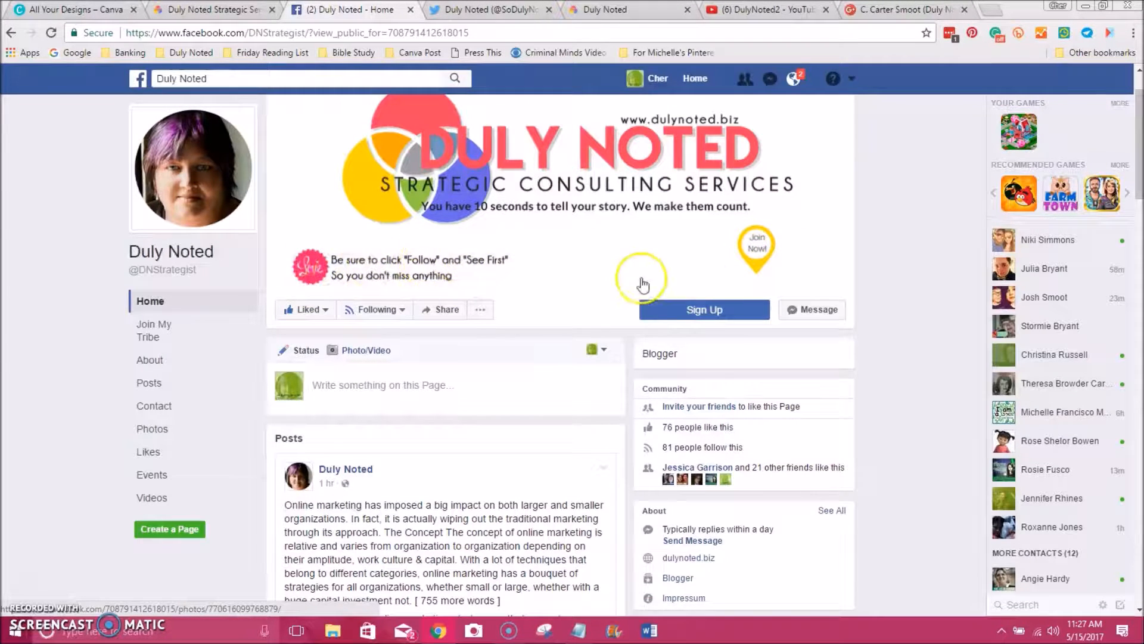
pyautogui.scroll(1, 863, 353)
# Look over each remaining Duly Noted social profile and close all those pages plus the website, keeping only Canva open.
pyautogui.click(411, 10)
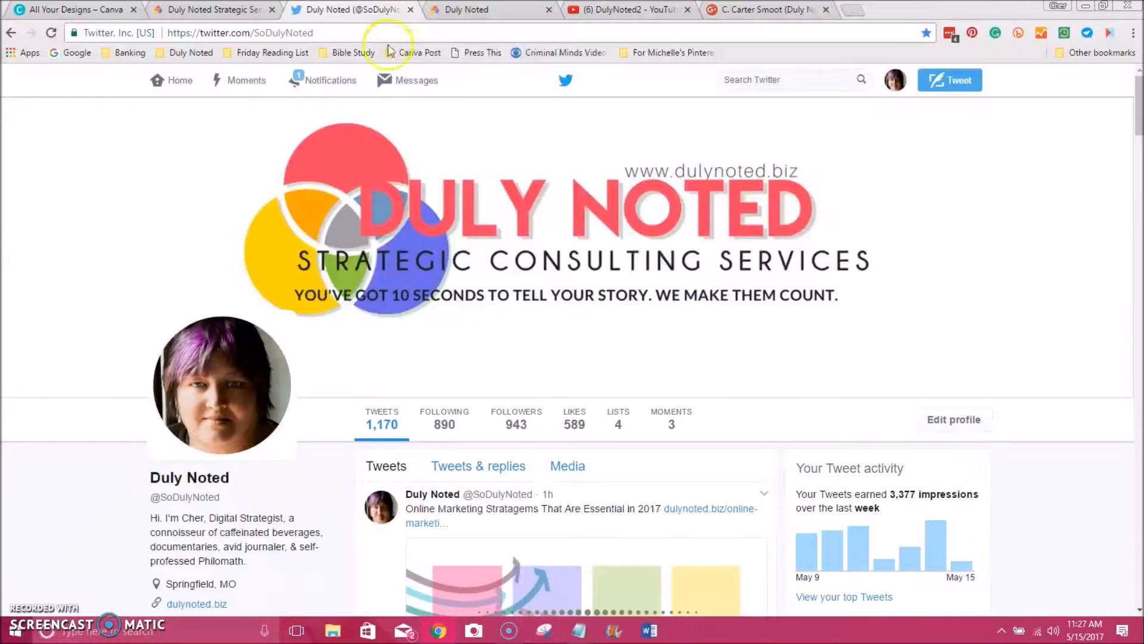
pyautogui.click(411, 10)
pyautogui.click(411, 10)
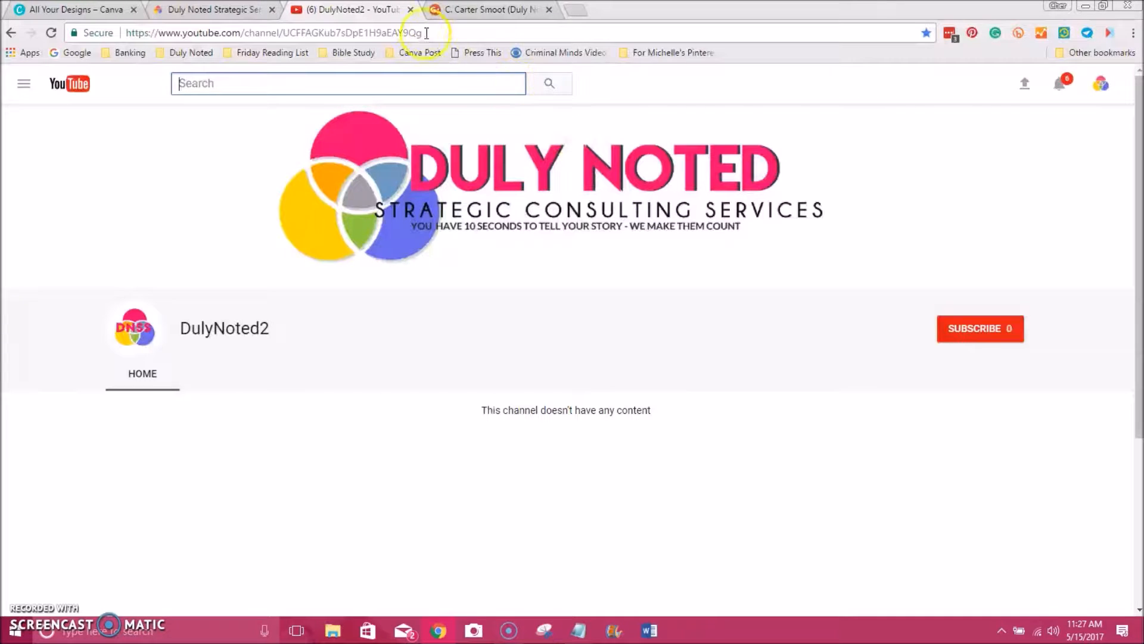
pyautogui.click(410, 10)
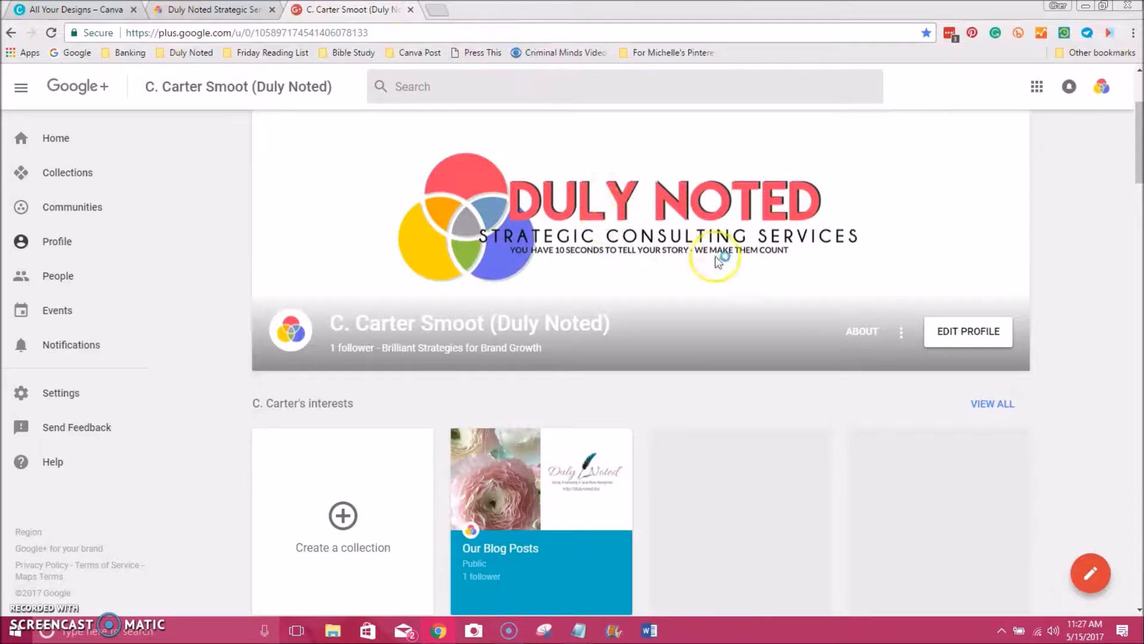
pyautogui.click(410, 9)
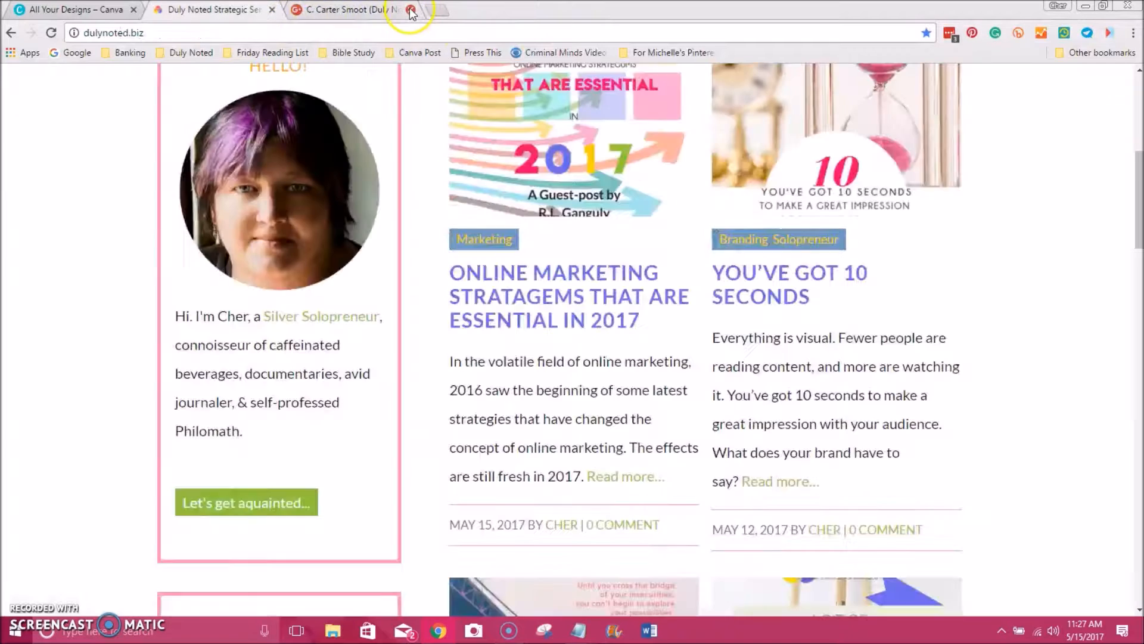
pyautogui.click(272, 9)
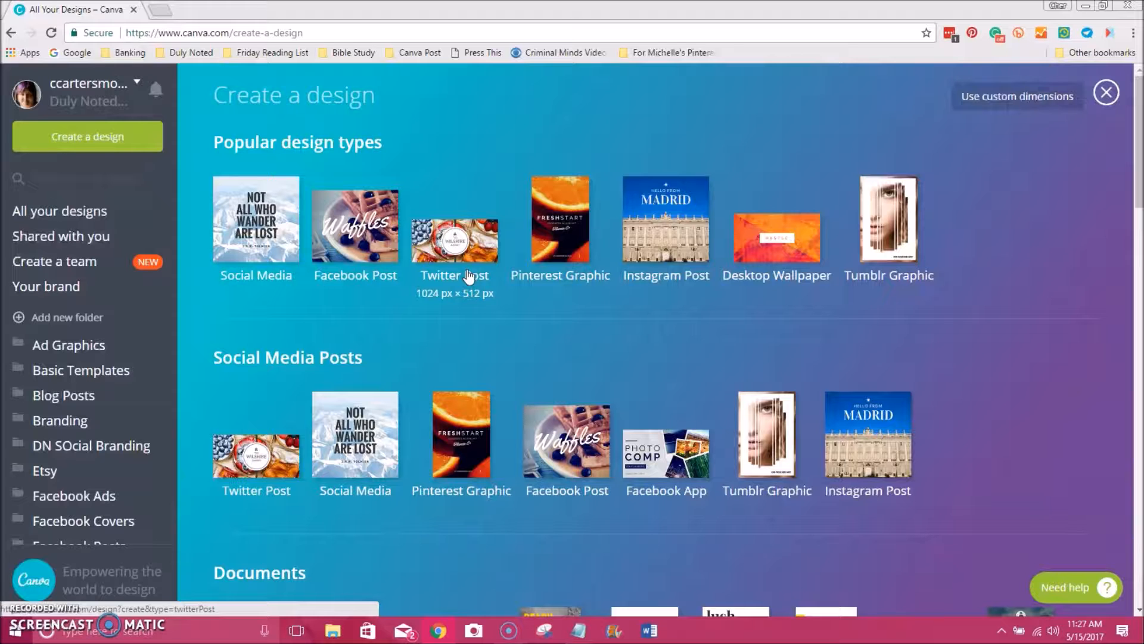
pyautogui.click(1086, 6)
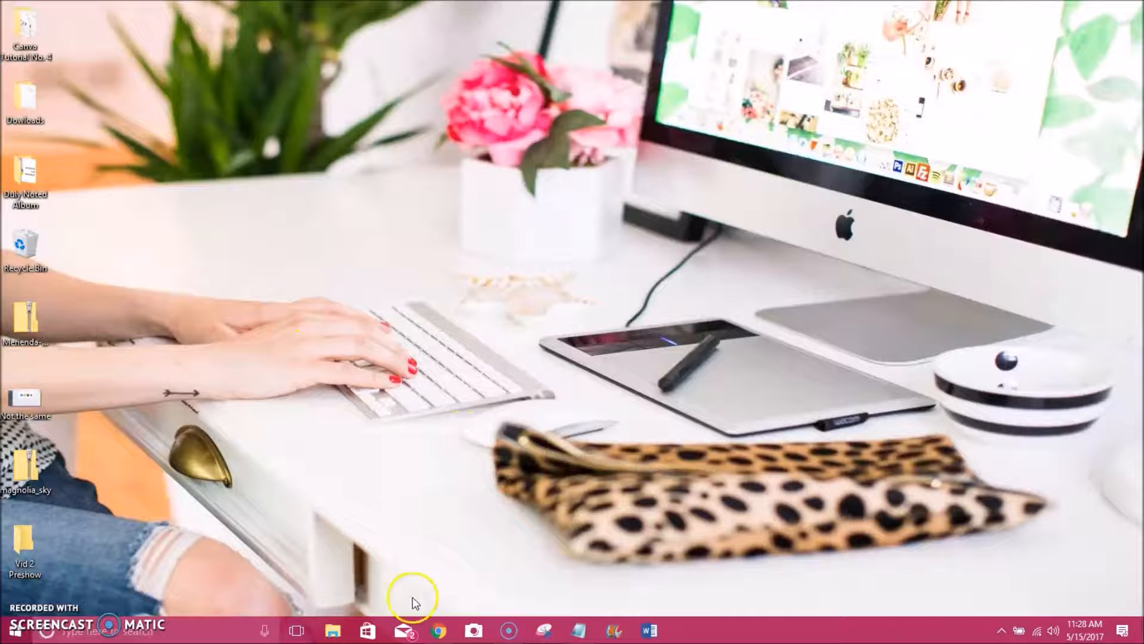
pyautogui.click(438, 634)
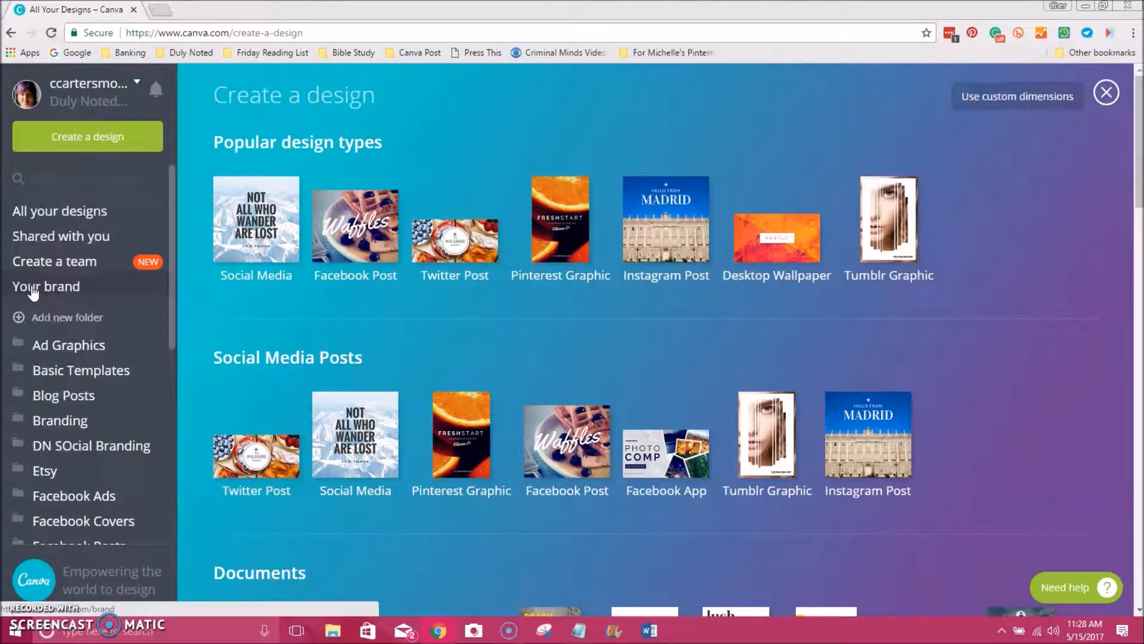
pyautogui.click(469, 156)
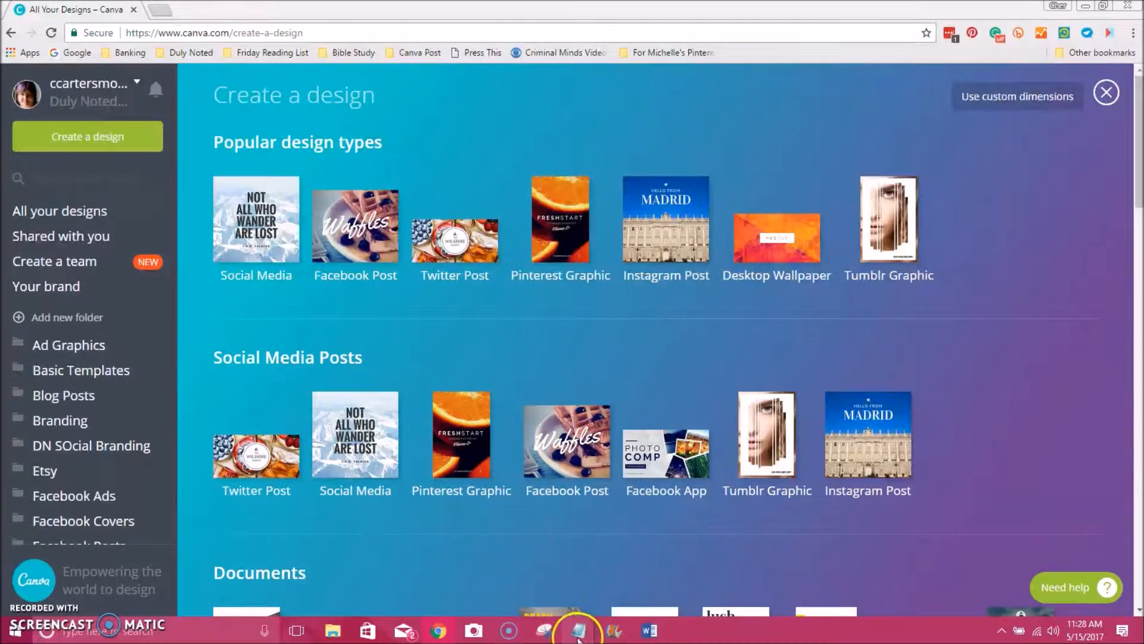
# Switch to the Color Codes file in Notepad and highlight the Primary Pink hex code #F50870.
pyautogui.moveTo(582, 637)
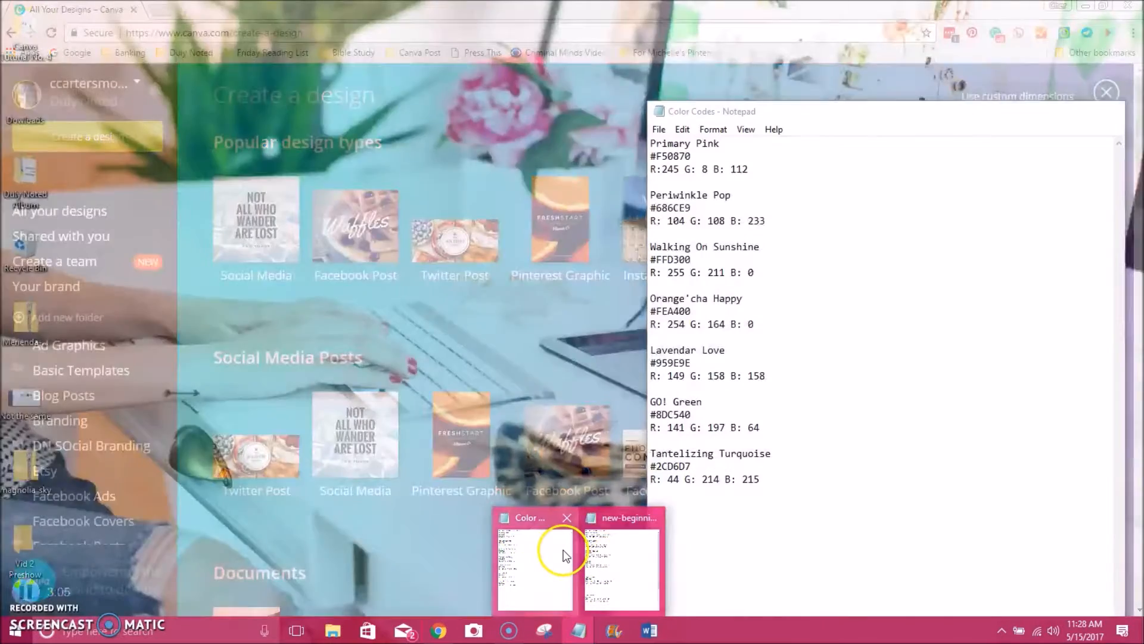
pyautogui.click(537, 563)
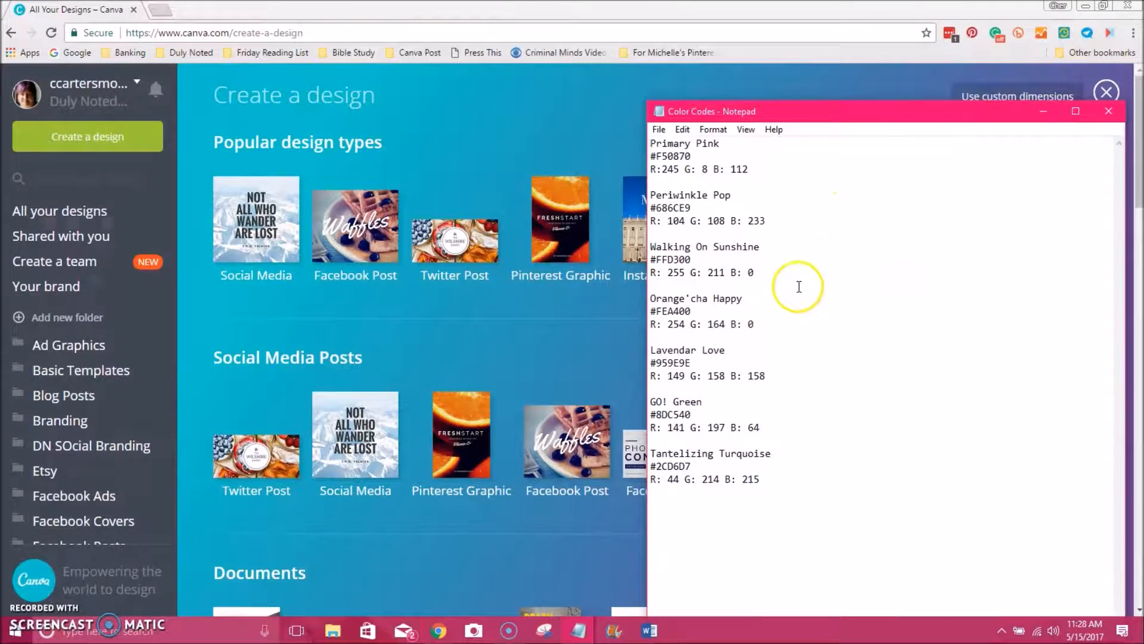
pyautogui.moveTo(650, 156); pyautogui.dragTo(690, 156)
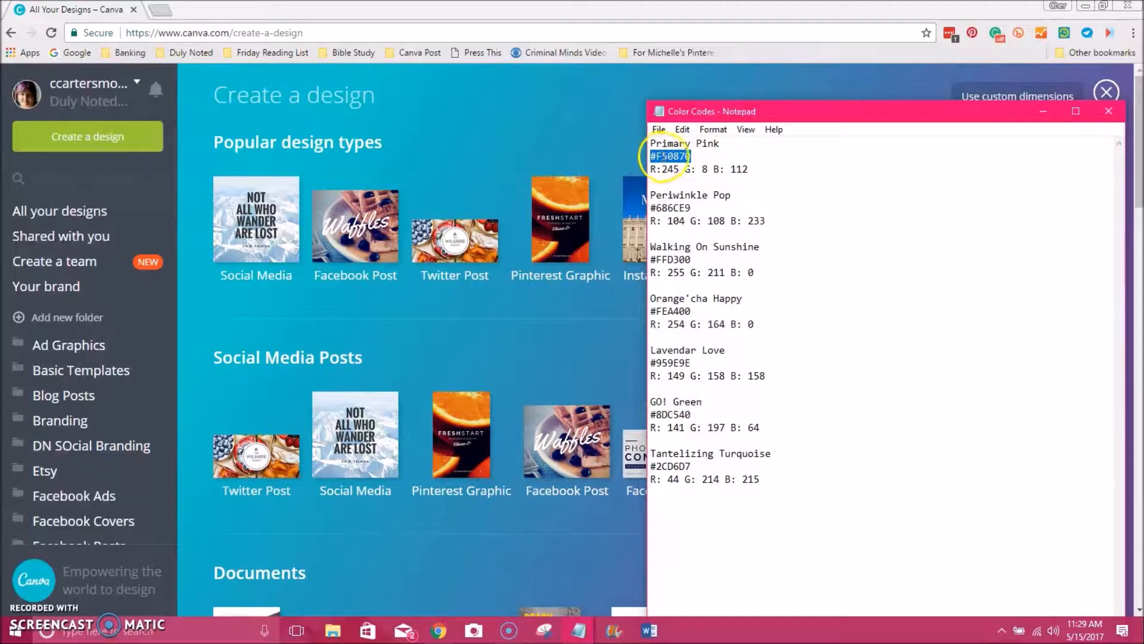
# Open the bookmarked imagecolorpicker.com page from the Design Stuff resources in a new browser tab.
pyautogui.click(158, 12)
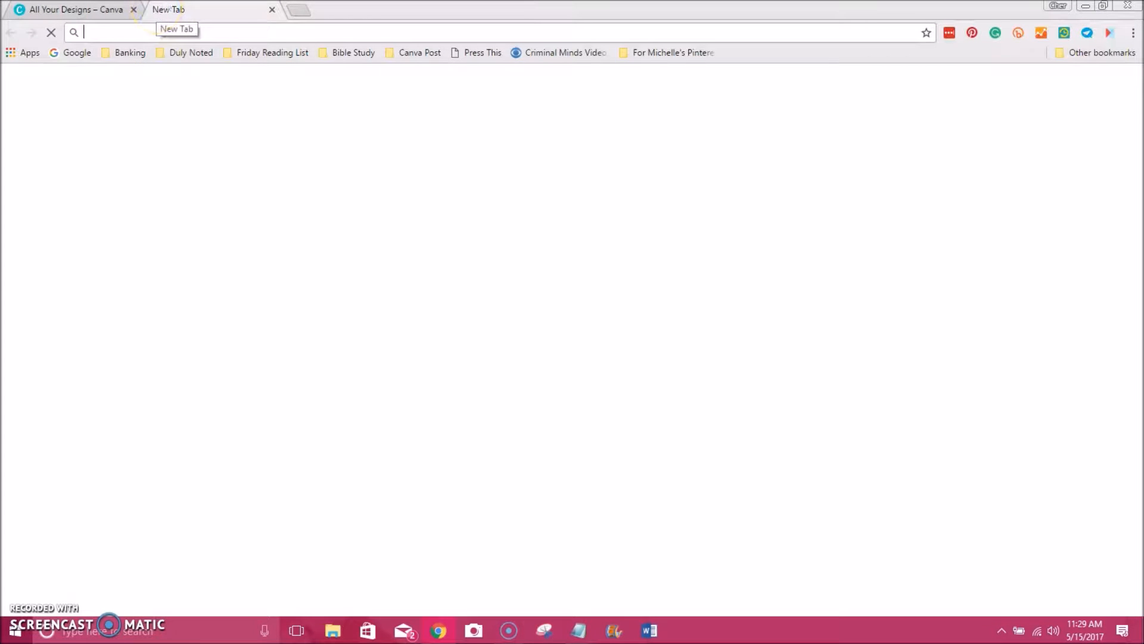
pyautogui.click(198, 53)
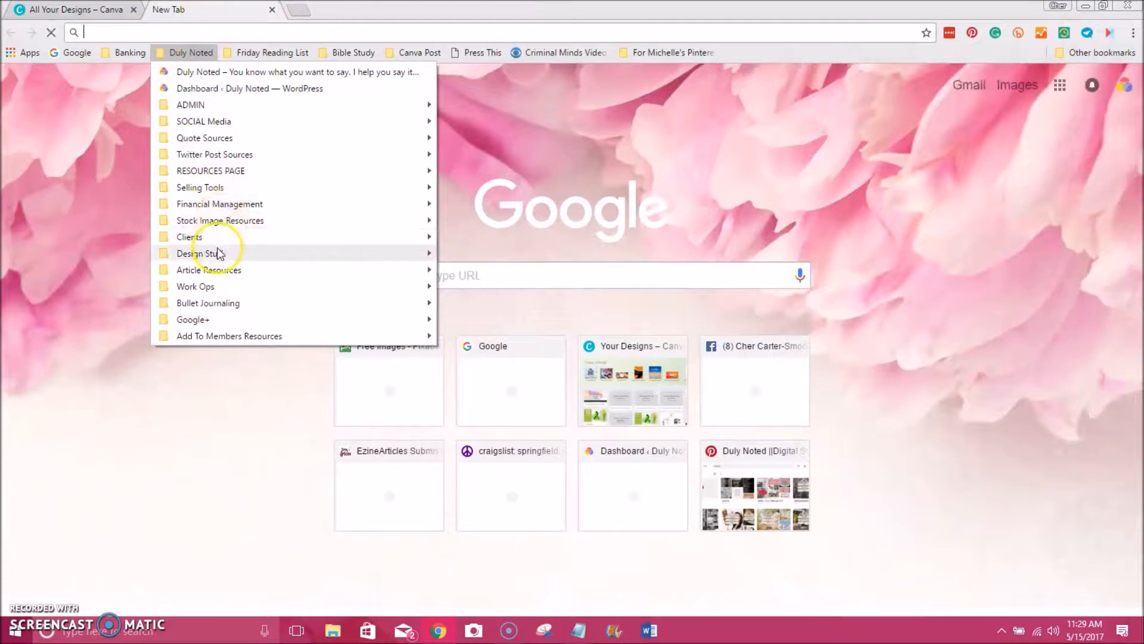
pyautogui.moveTo(217, 252)
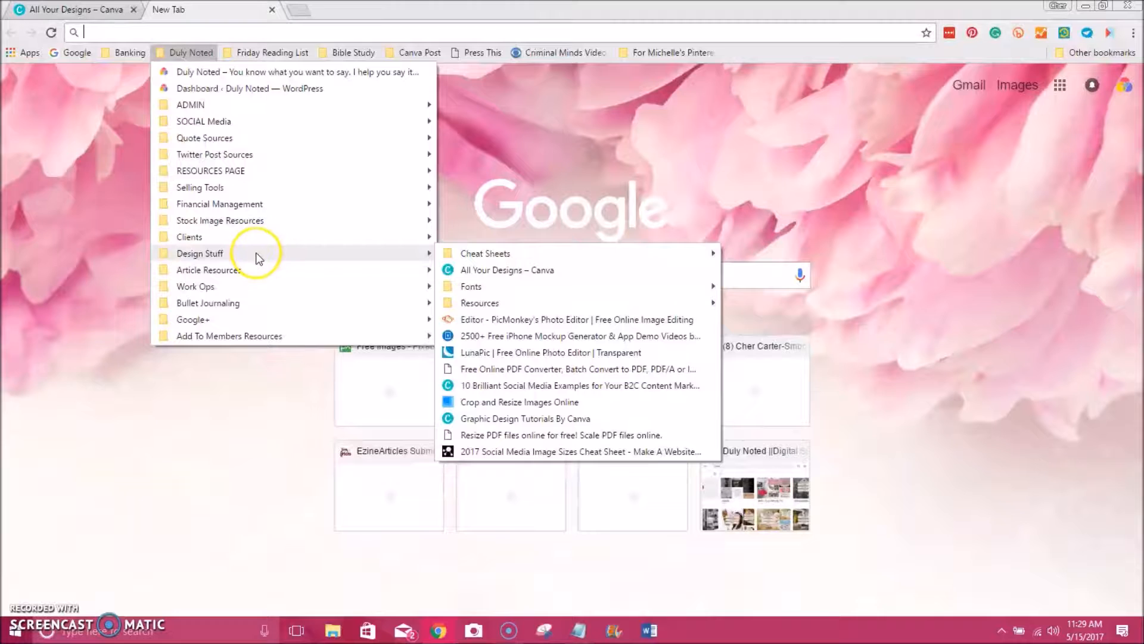
pyautogui.moveTo(478, 303)
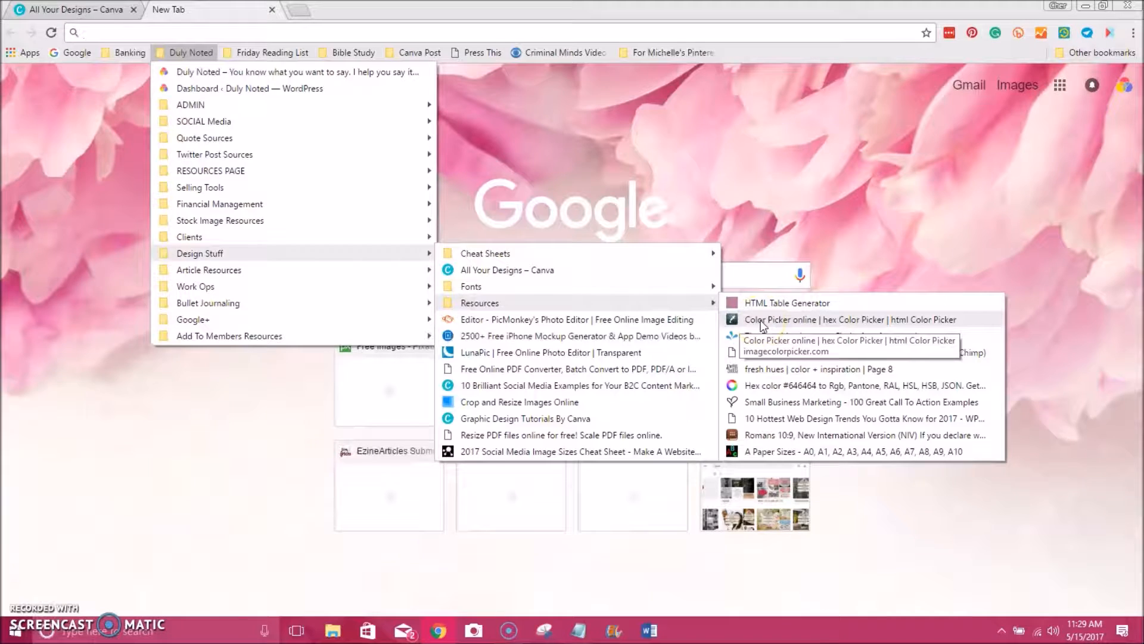
pyautogui.click(761, 320)
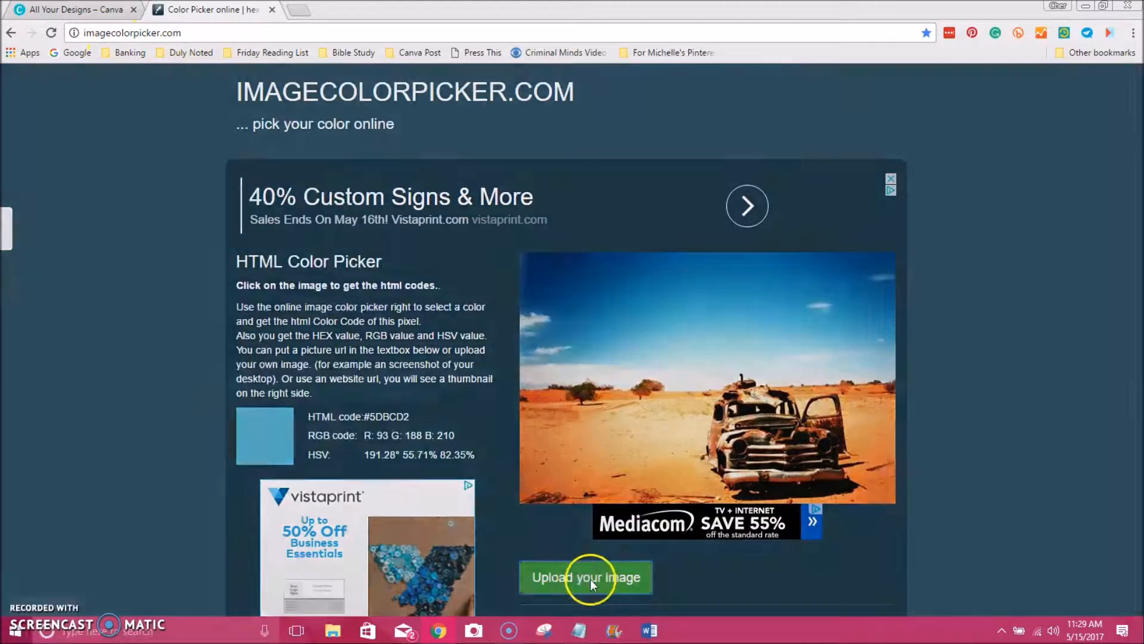
# Upload the 2017-dnss-primary-logo-large image to the color picker.
pyautogui.click(590, 578)
pyautogui.click(398, 148)
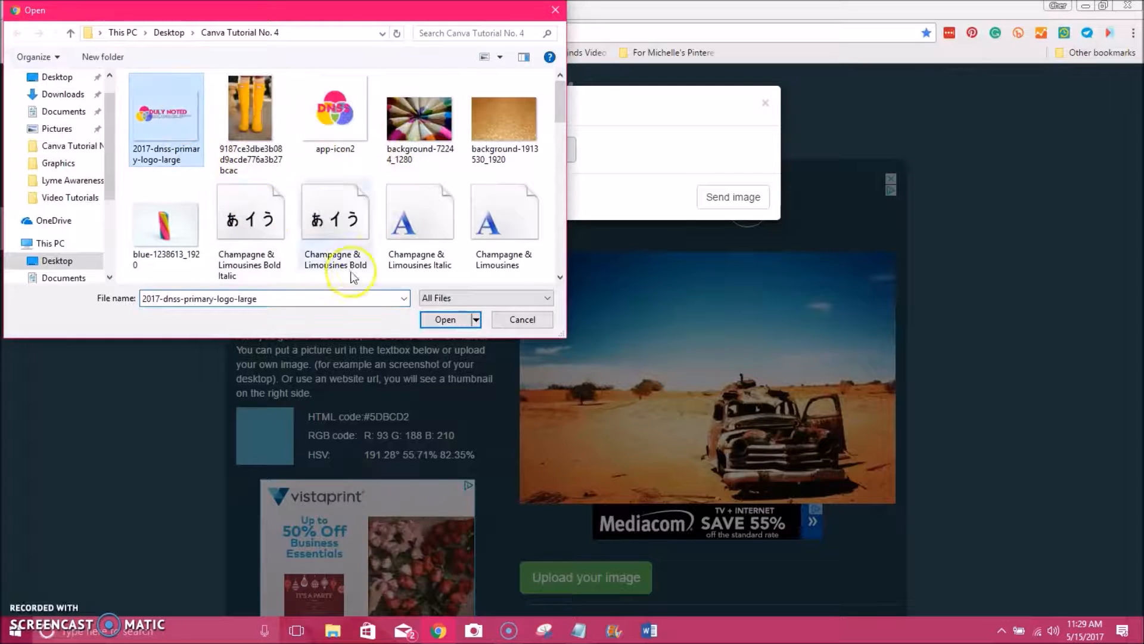
pyautogui.click(432, 320)
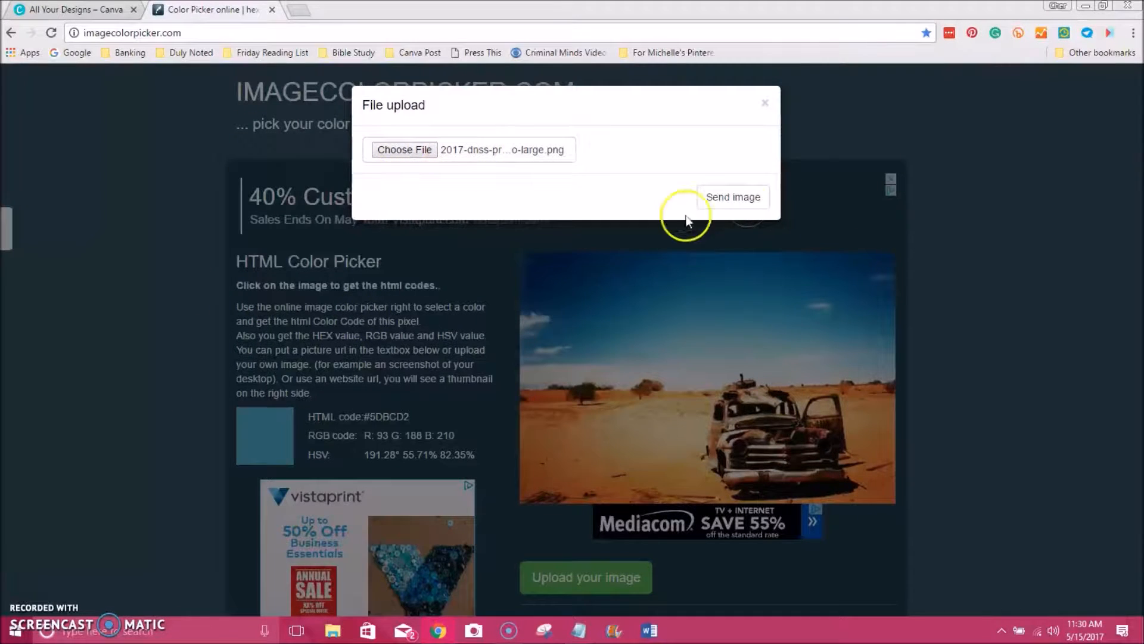
pyautogui.click(735, 200)
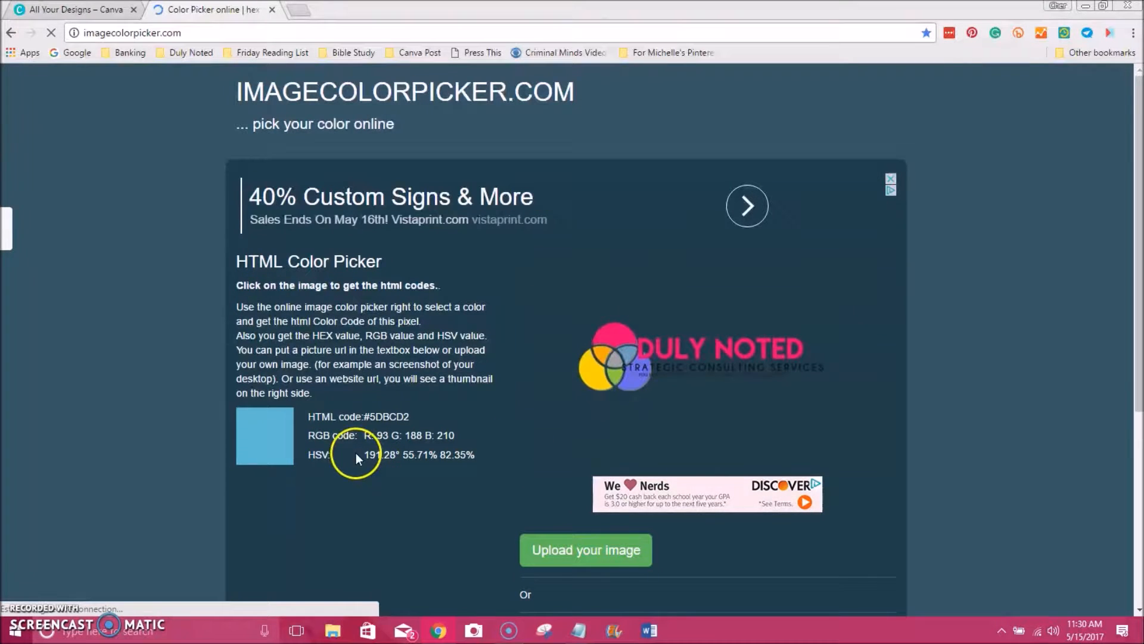
# Sample the pink circle of the uploaded logo and highlight its HTML, RGB and HSV codes.
pyautogui.click(616, 337)
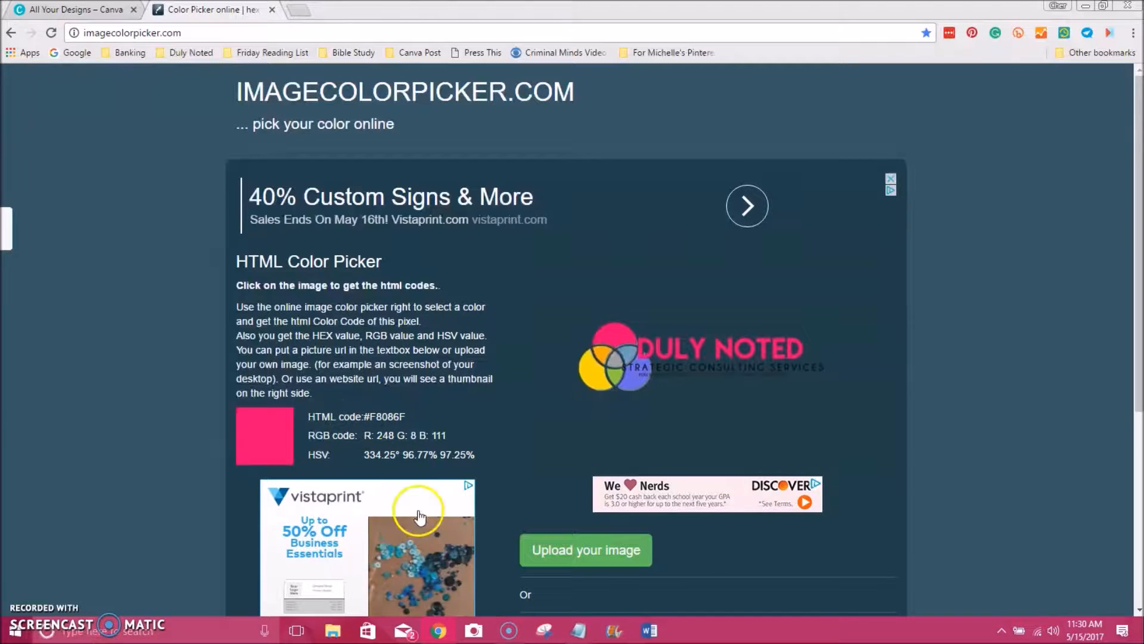
pyautogui.click(15, 630)
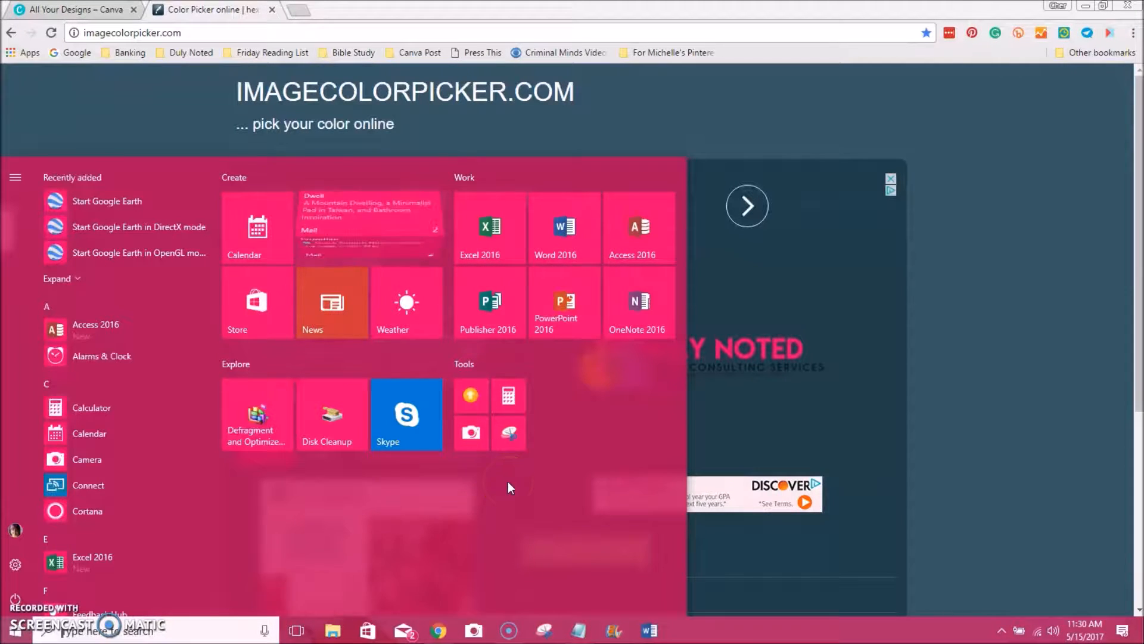
pyautogui.click(963, 419)
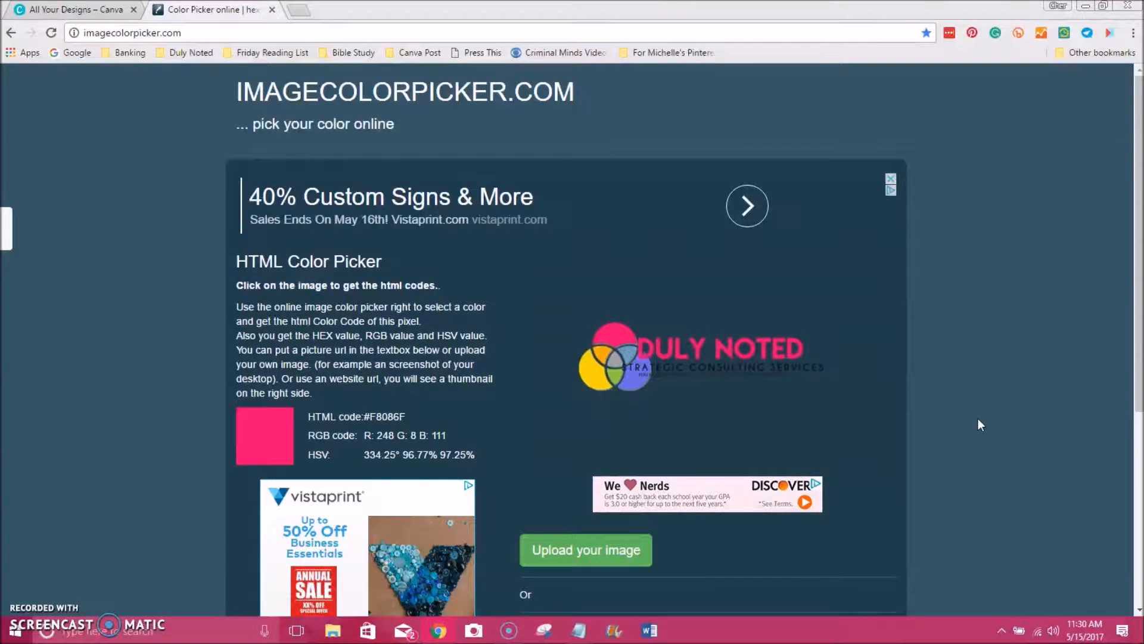
pyautogui.moveTo(362, 416); pyautogui.dragTo(432, 450)
pyautogui.rightClick(383, 415)
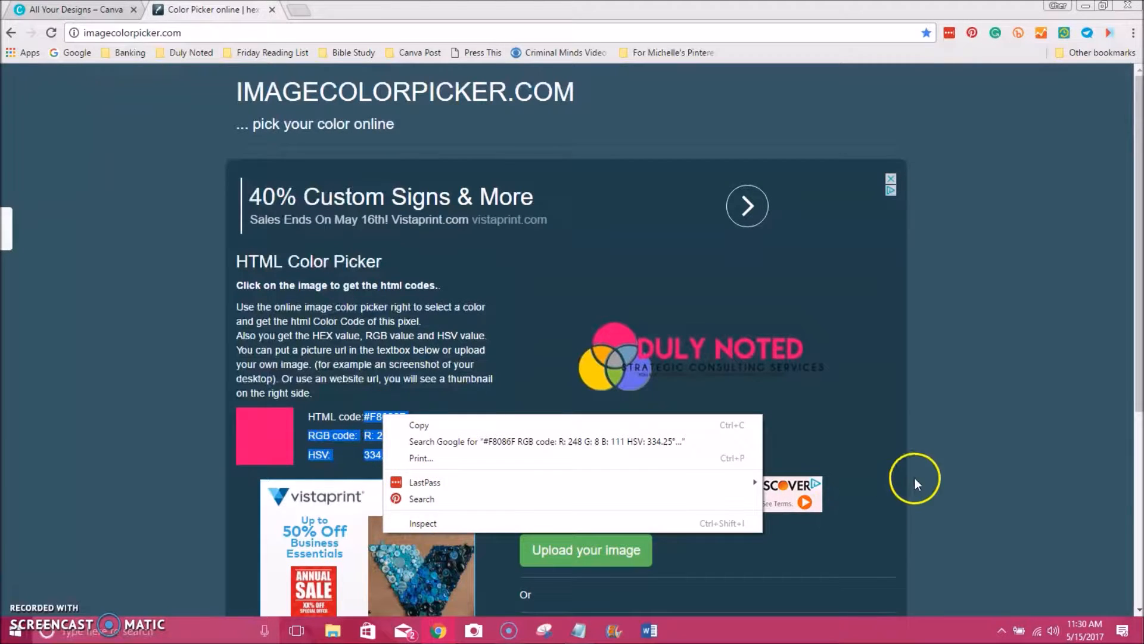
pyautogui.click(961, 459)
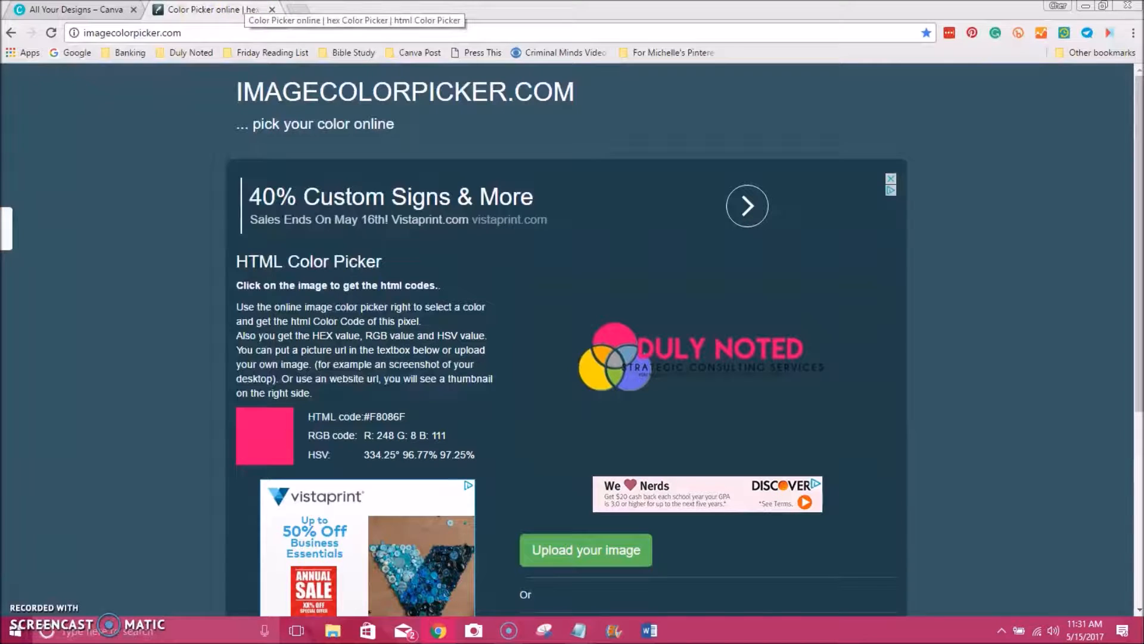
# Close the color picker page and review the heading, sub-heading, body and uploaded fonts in Canva's Brand Kit.
pyautogui.click(272, 11)
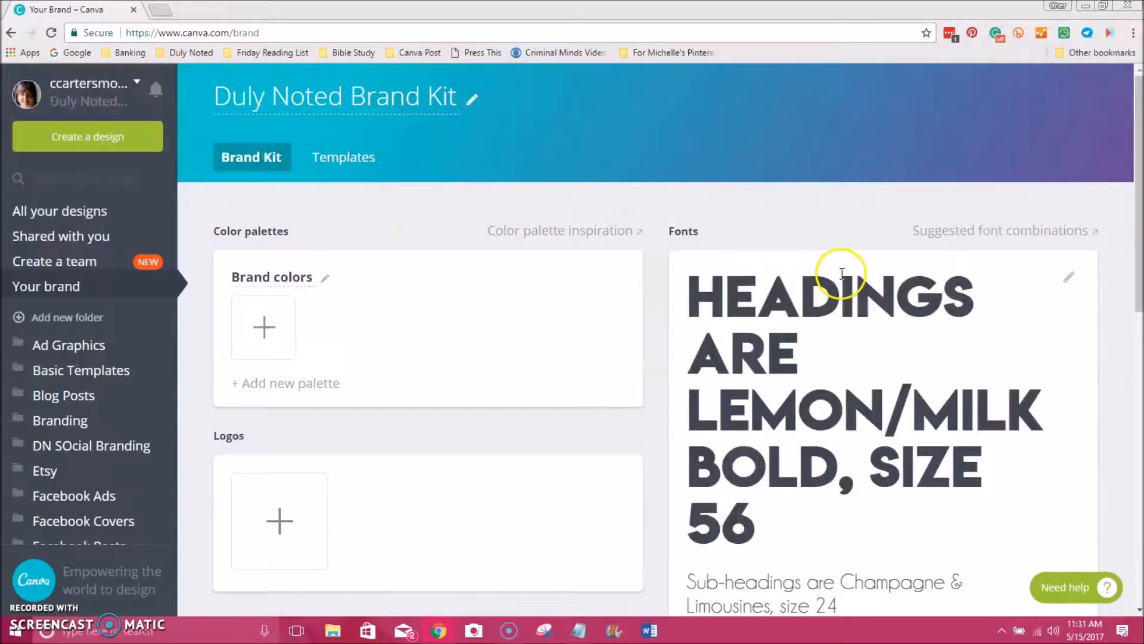
pyautogui.scroll(-4, 836, 380)
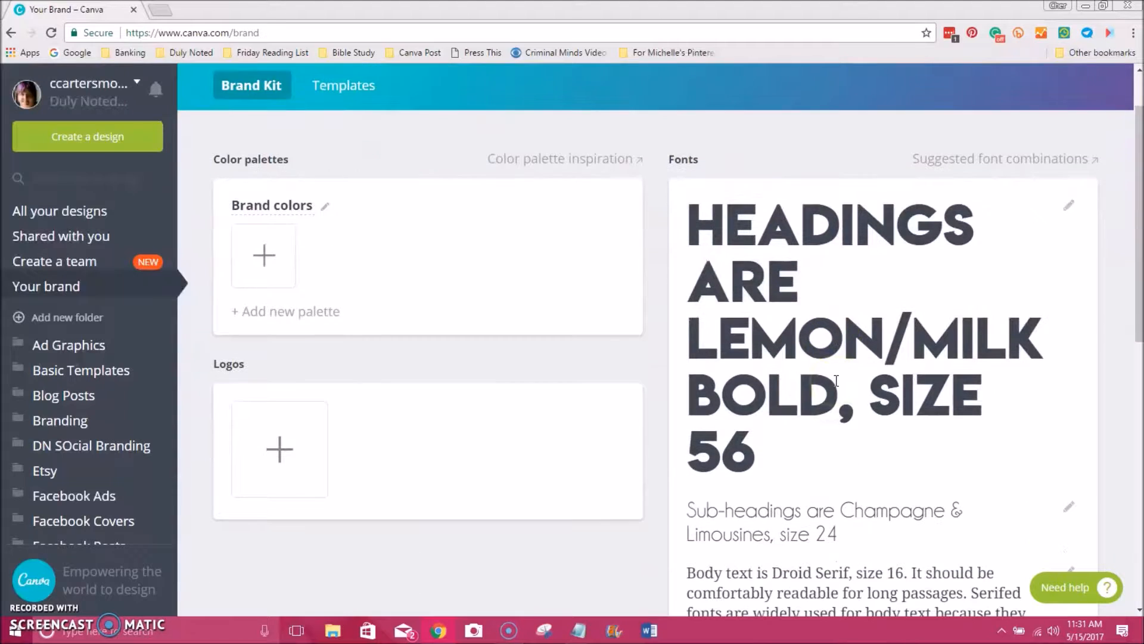
pyautogui.scroll(-9, 834, 378)
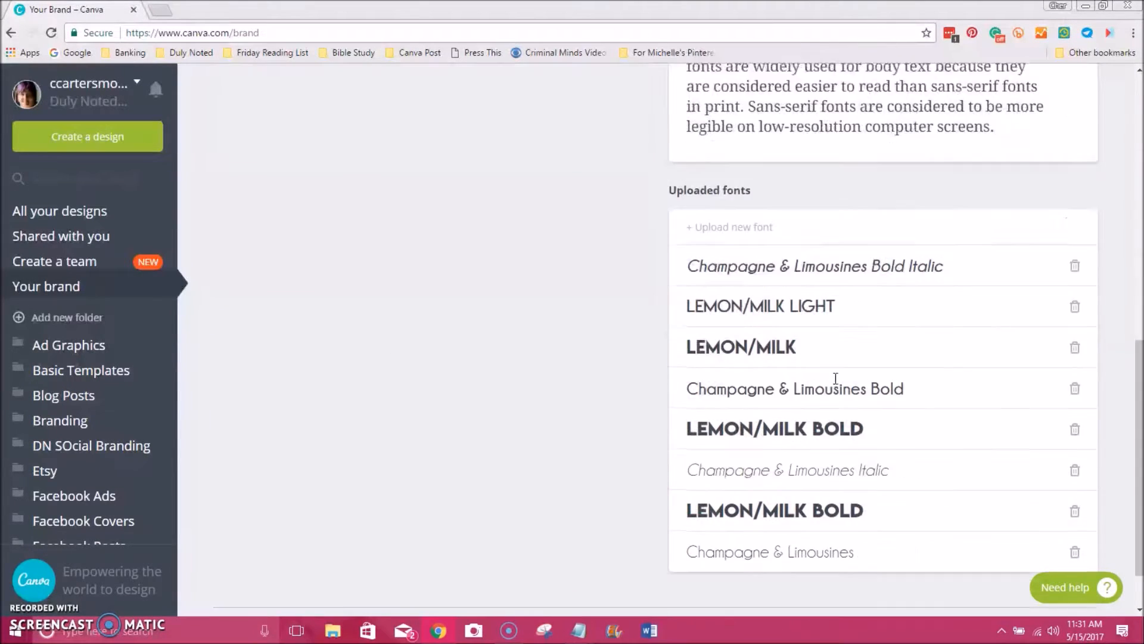
pyautogui.click(761, 484)
pyautogui.scroll(9, 782, 345)
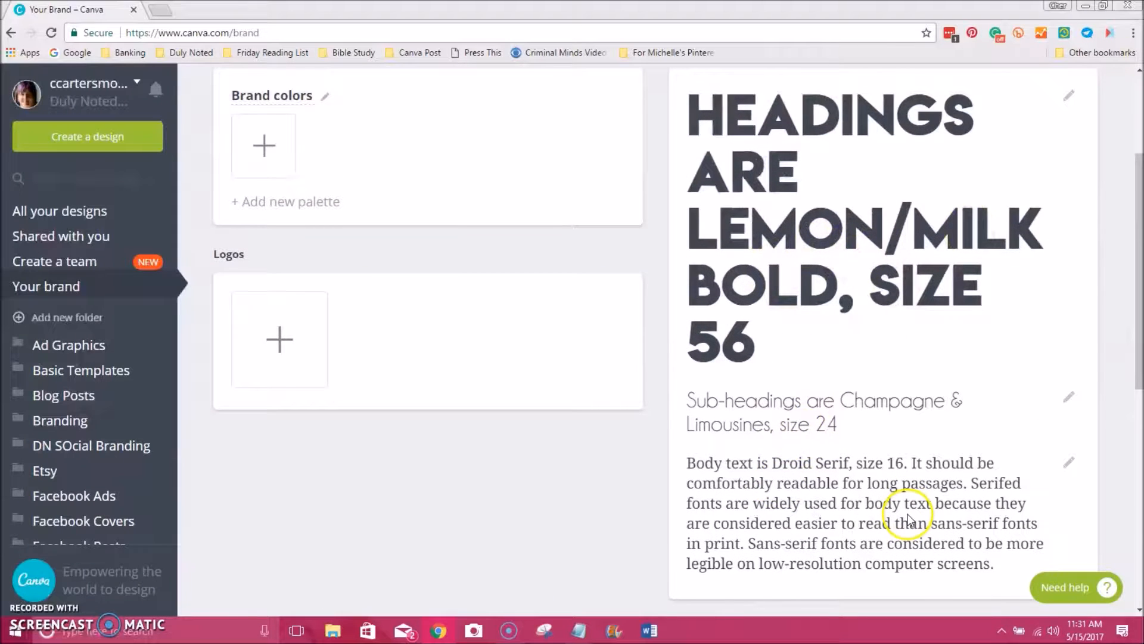
# Add a first swatch to the Brand colors palette and copy the Primary Pink code F50870 from the Color Codes note in Notepad.
pyautogui.scroll(3, 417, 417)
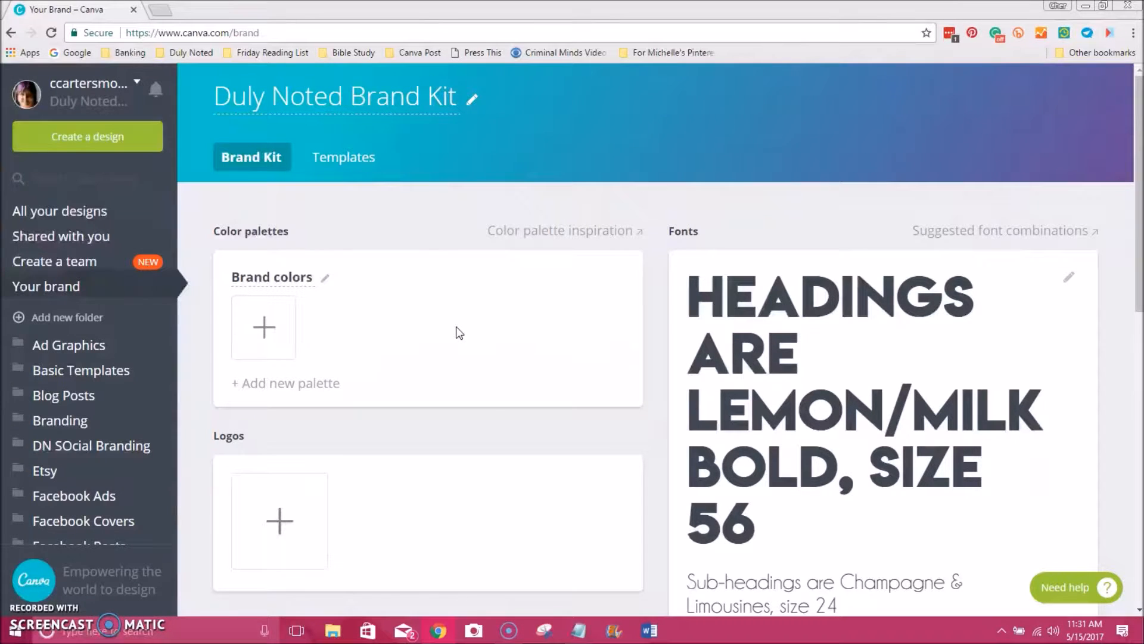
pyautogui.moveTo(581, 633)
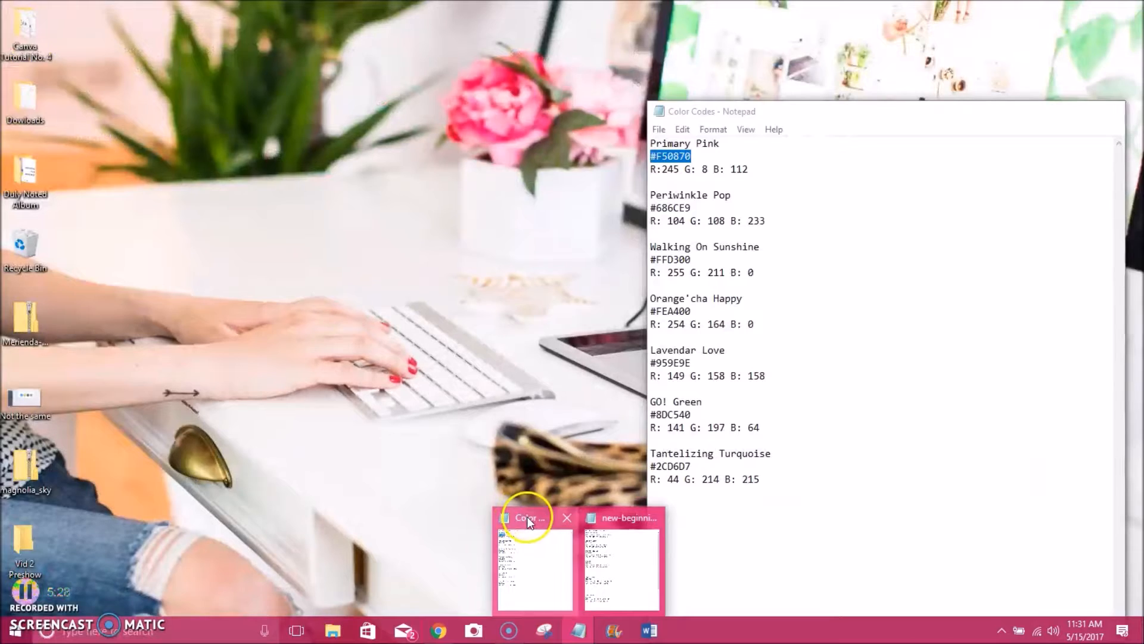
pyautogui.click(526, 516)
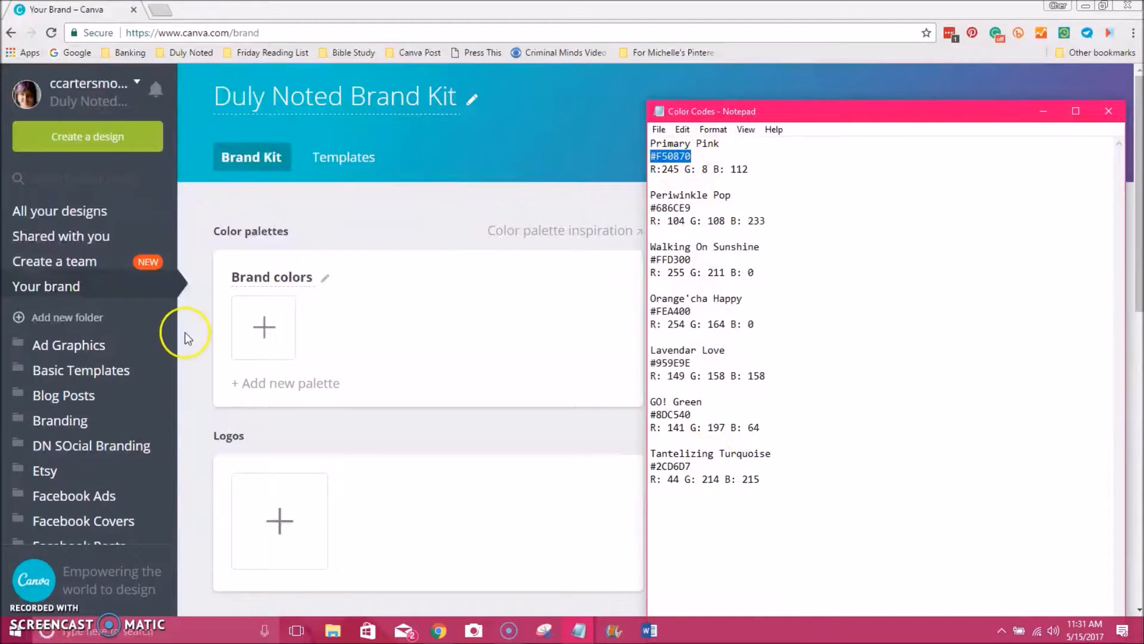
pyautogui.click(264, 327)
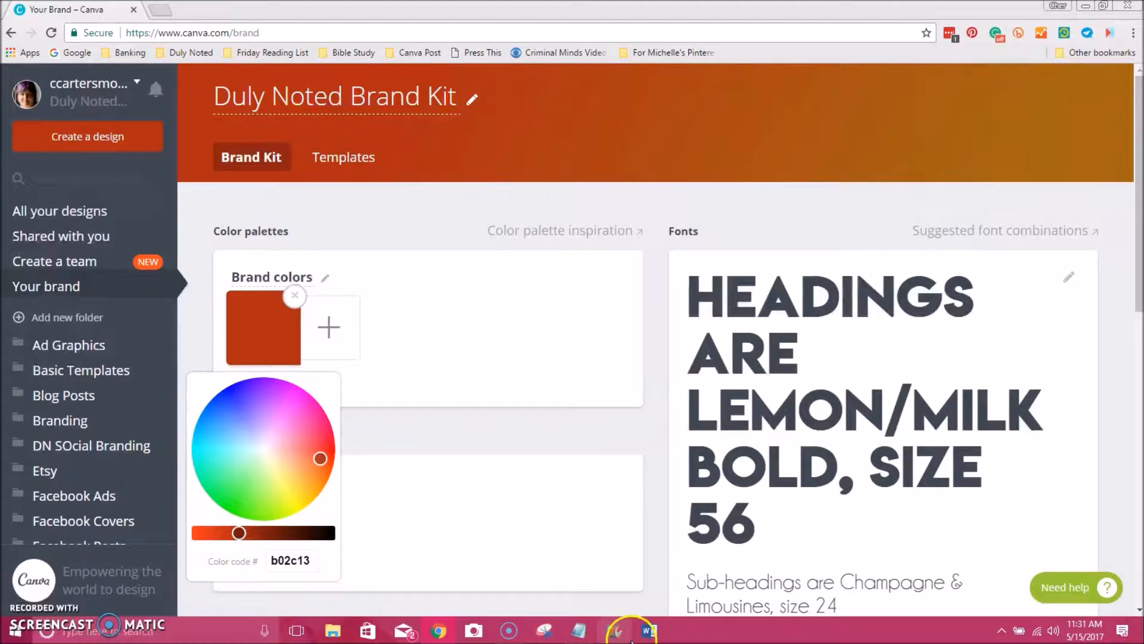
pyautogui.moveTo(578, 631)
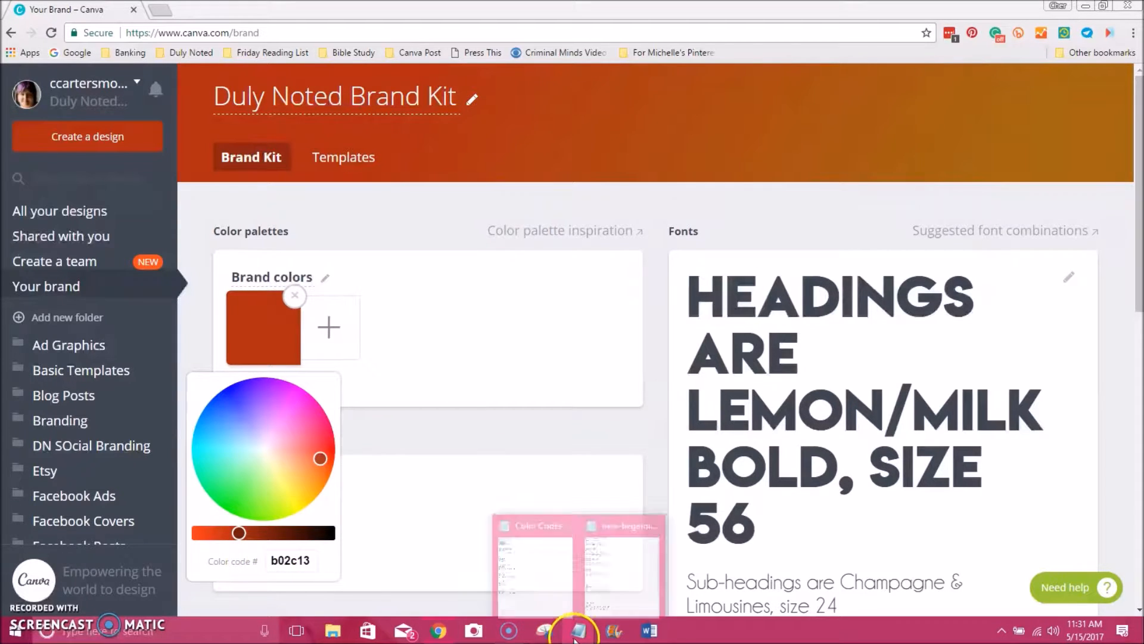
pyautogui.click(523, 517)
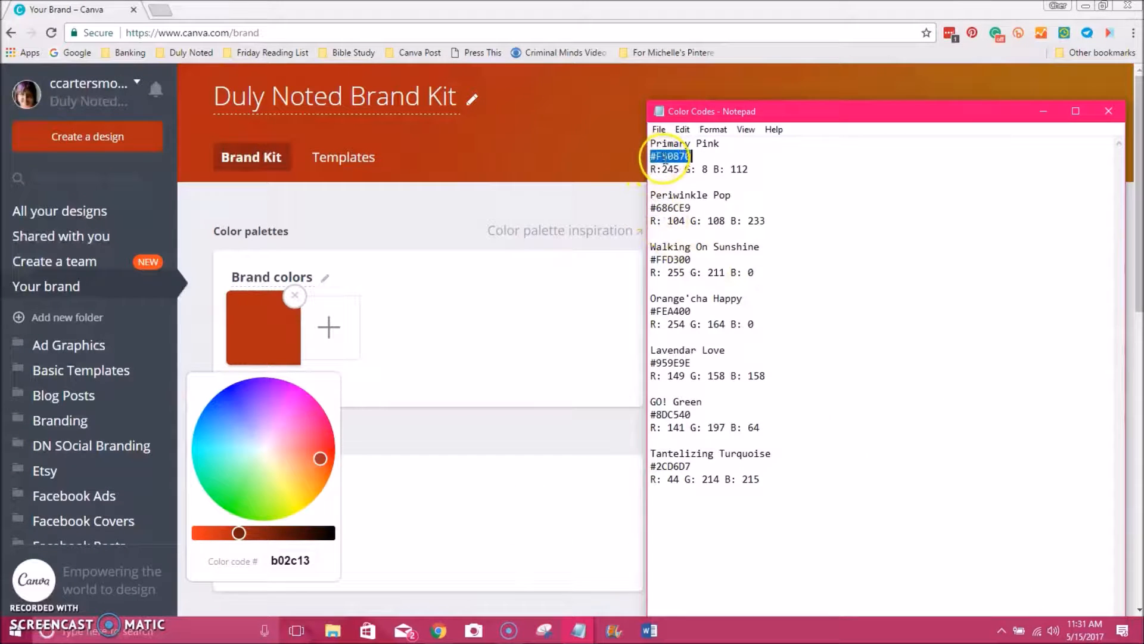
pyautogui.moveTo(691, 156); pyautogui.dragTo(662, 157)
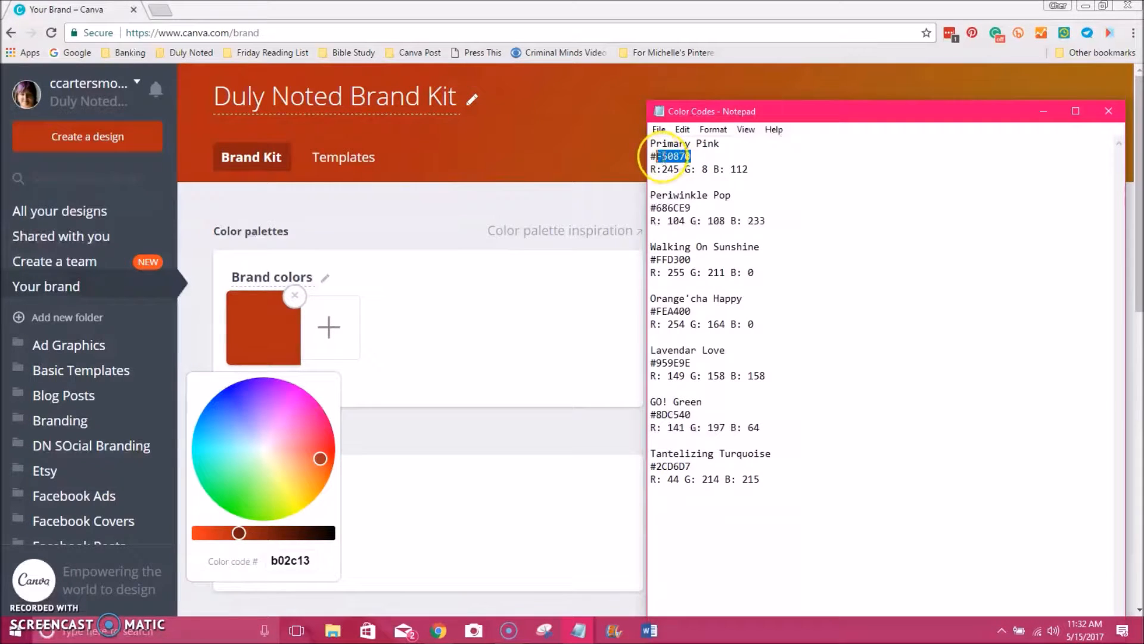
pyautogui.rightClick(663, 156)
pyautogui.click(695, 204)
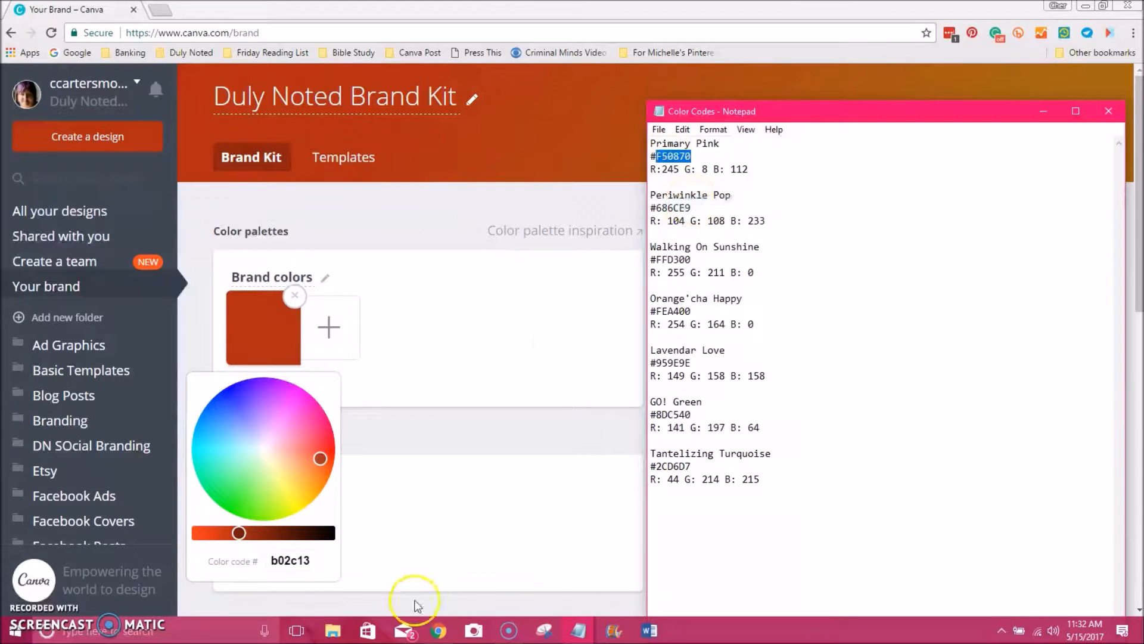
# Back in Canva, replace the first swatch's color code with the copied F50870 and close the color picker.
pyautogui.click(270, 559)
pyautogui.moveTo(268, 560); pyautogui.dragTo(310, 572)
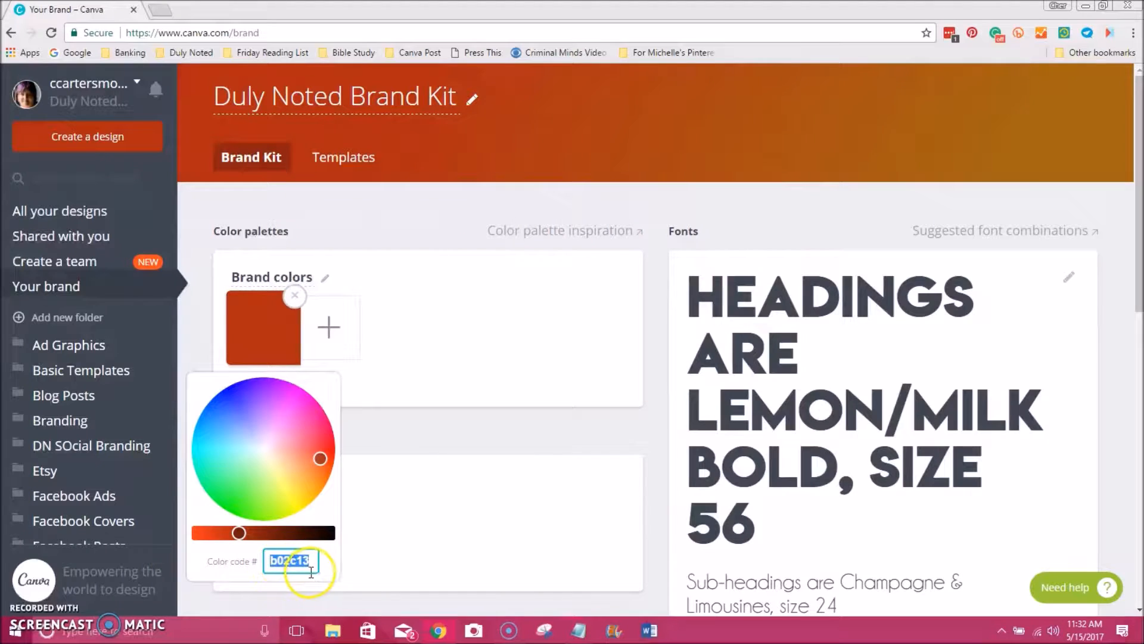
pyautogui.rightClick(302, 565)
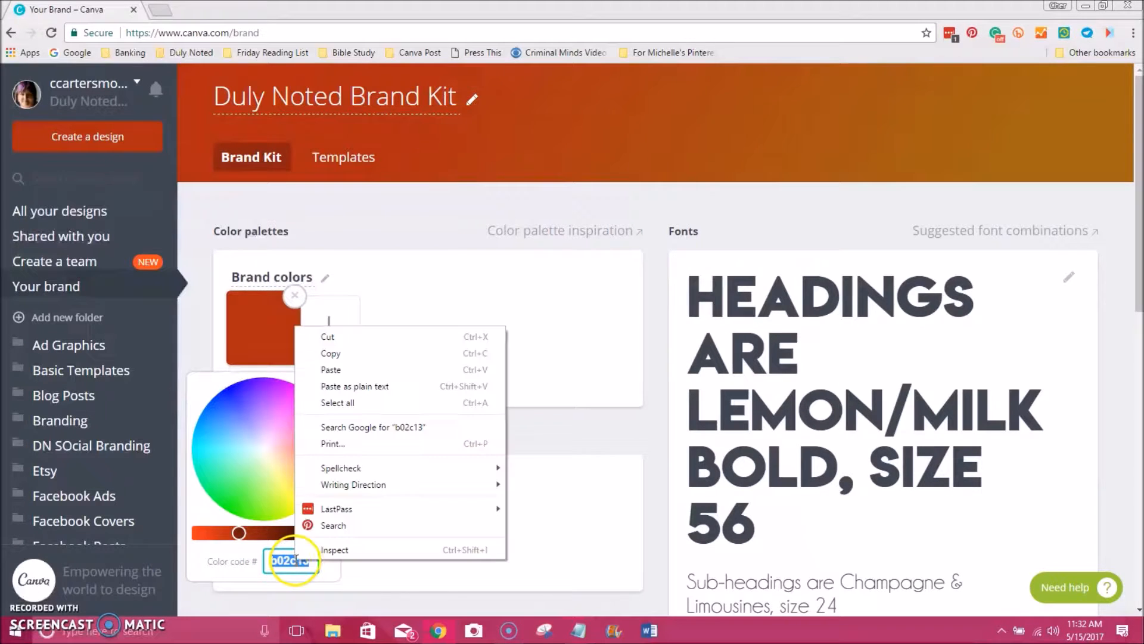
pyautogui.click(330, 366)
pyautogui.click(410, 469)
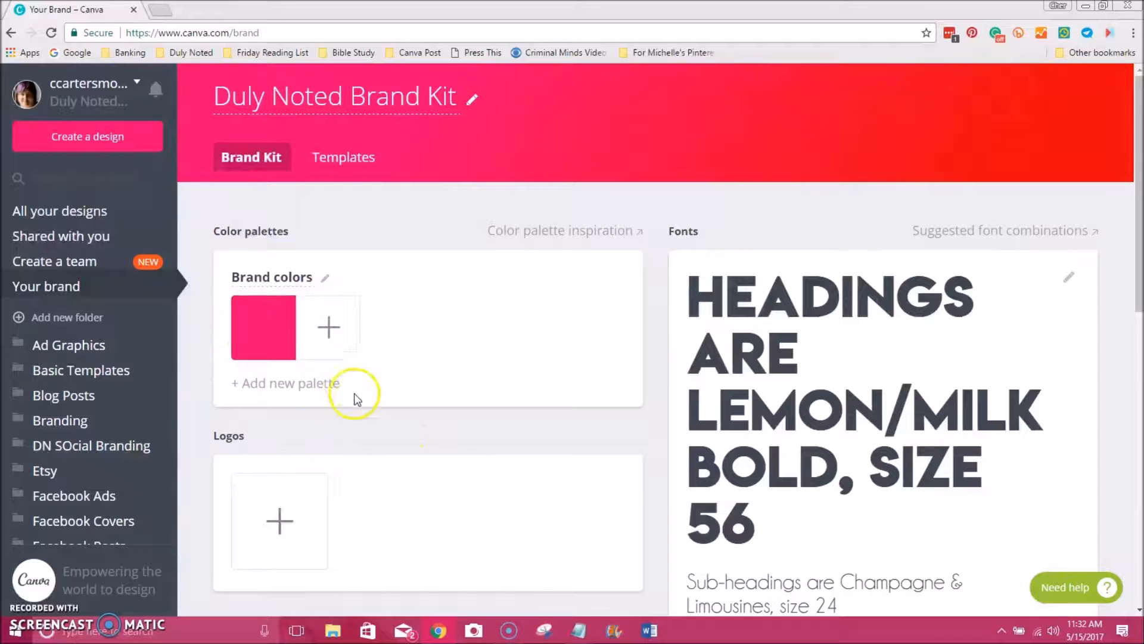
# Add a second brand color swatch and copy the Periwinkle Pop code 686CE9 from the Color Codes note in Notepad.
pyautogui.click(328, 339)
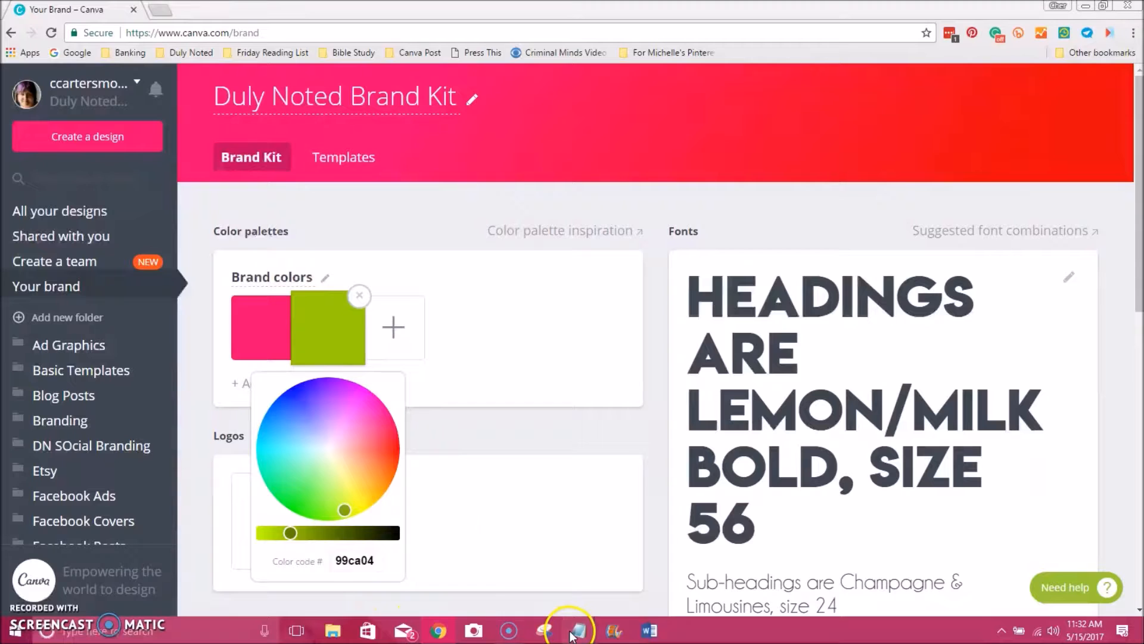
pyautogui.moveTo(577, 630)
pyautogui.click(539, 552)
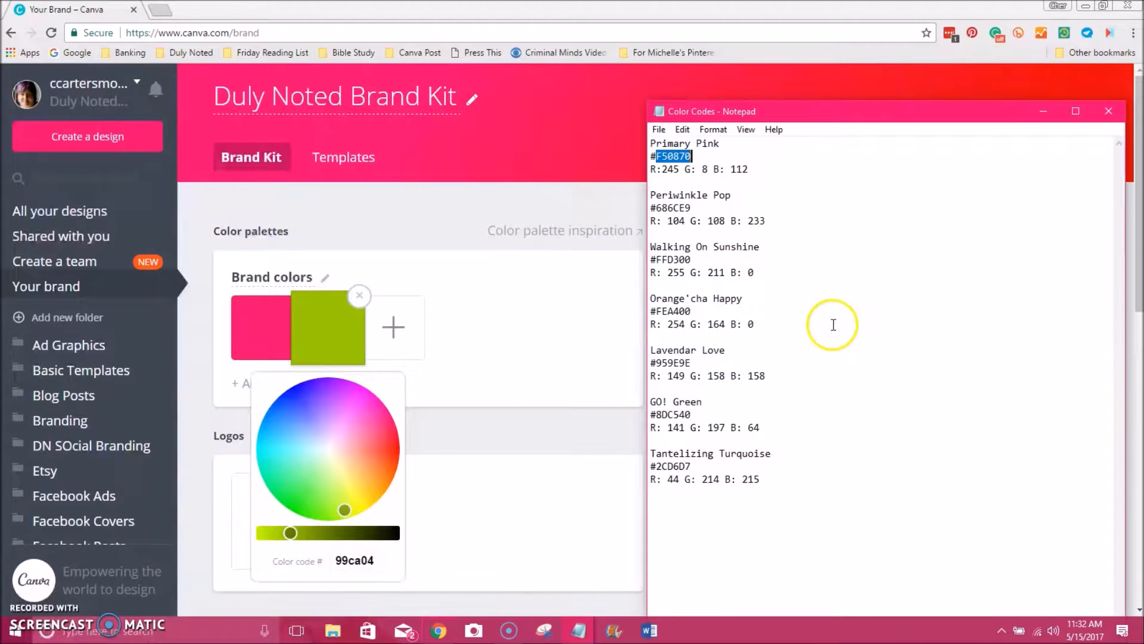
pyautogui.moveTo(668, 205); pyautogui.dragTo(688, 206)
pyautogui.rightClick(679, 206)
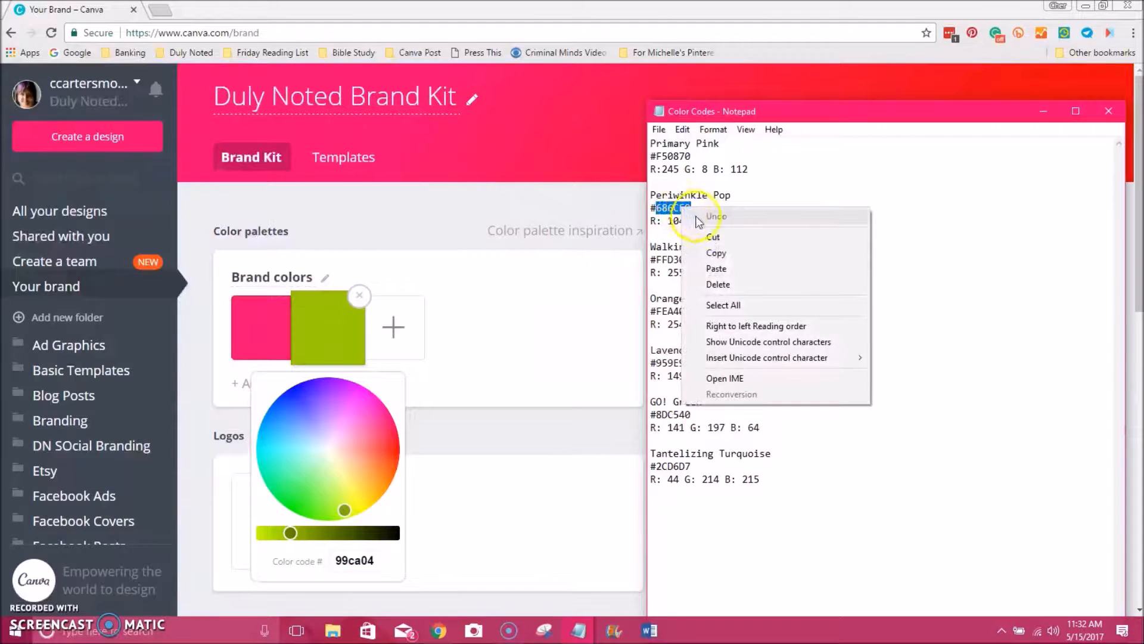
pyautogui.click(716, 251)
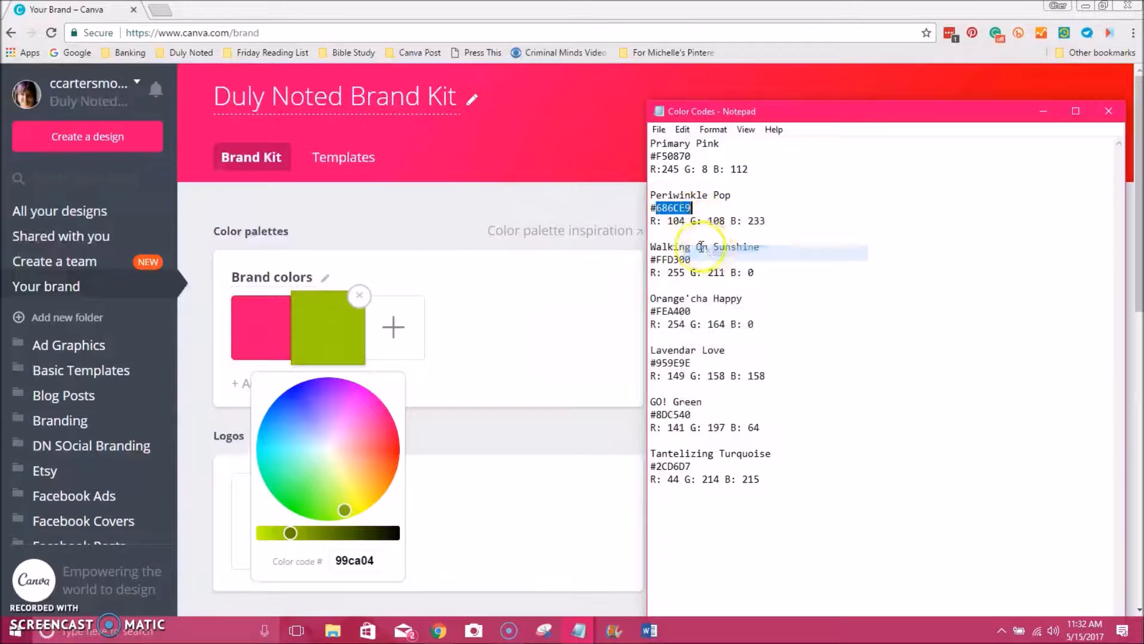
# Back in Canva, set the second swatch's color code to the copied 686CE9 and close the color picker.
pyautogui.doubleClick(341, 560)
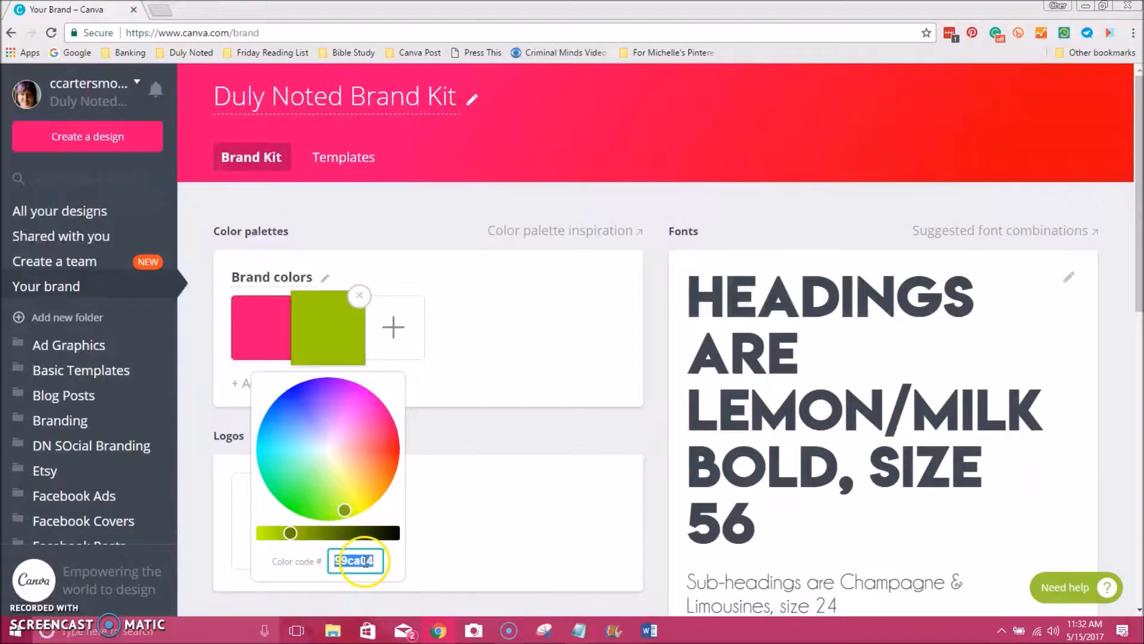
pyautogui.rightClick(366, 560)
pyautogui.click(401, 368)
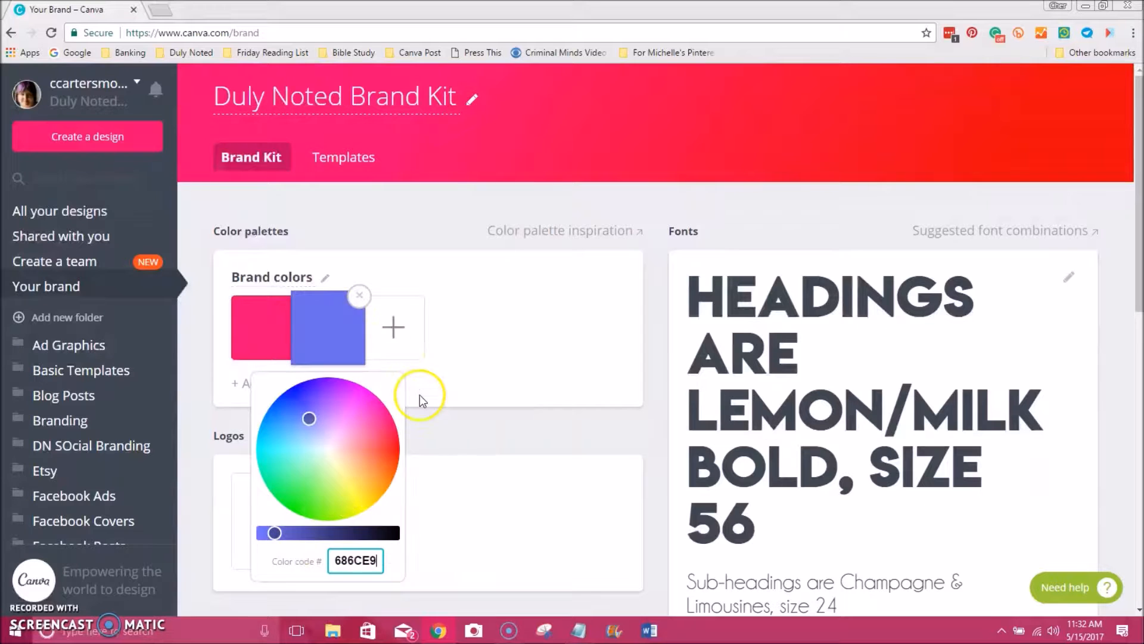
pyautogui.click(469, 441)
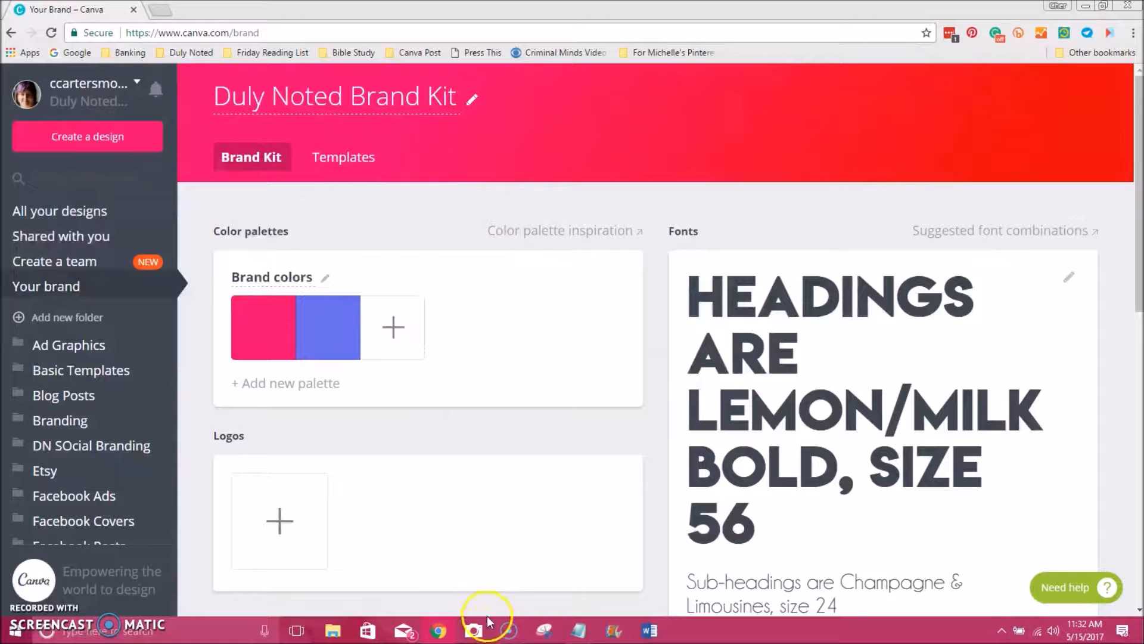
# Copy the Walking On Sunshine code FFD300, without its # sign, from the Color Codes note in Notepad.
pyautogui.moveTo(578, 631)
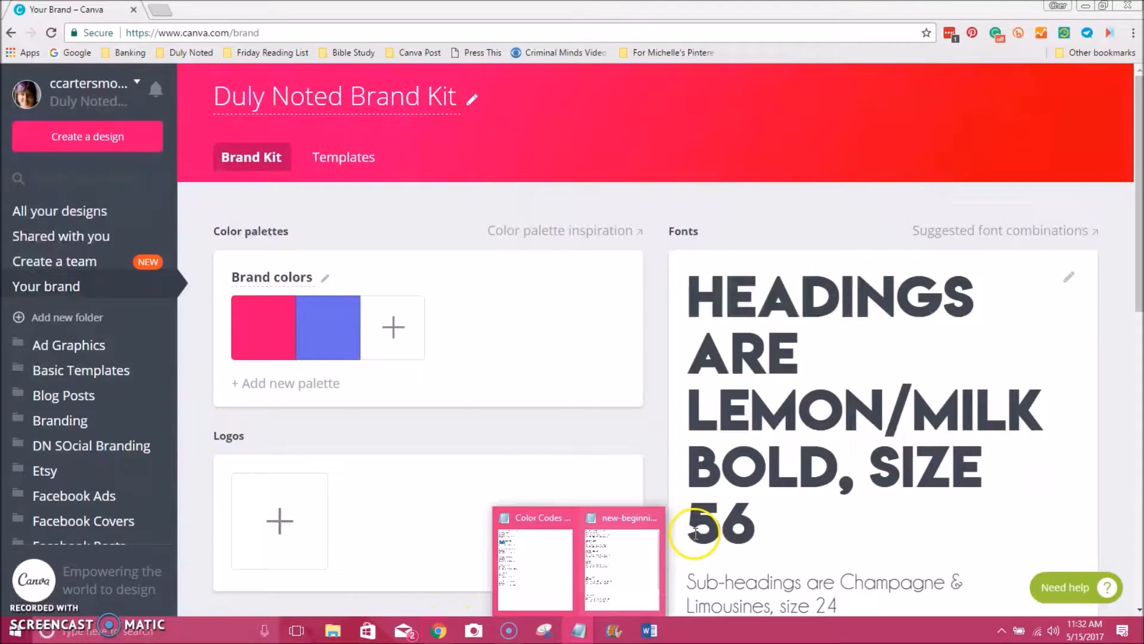
pyautogui.click(536, 513)
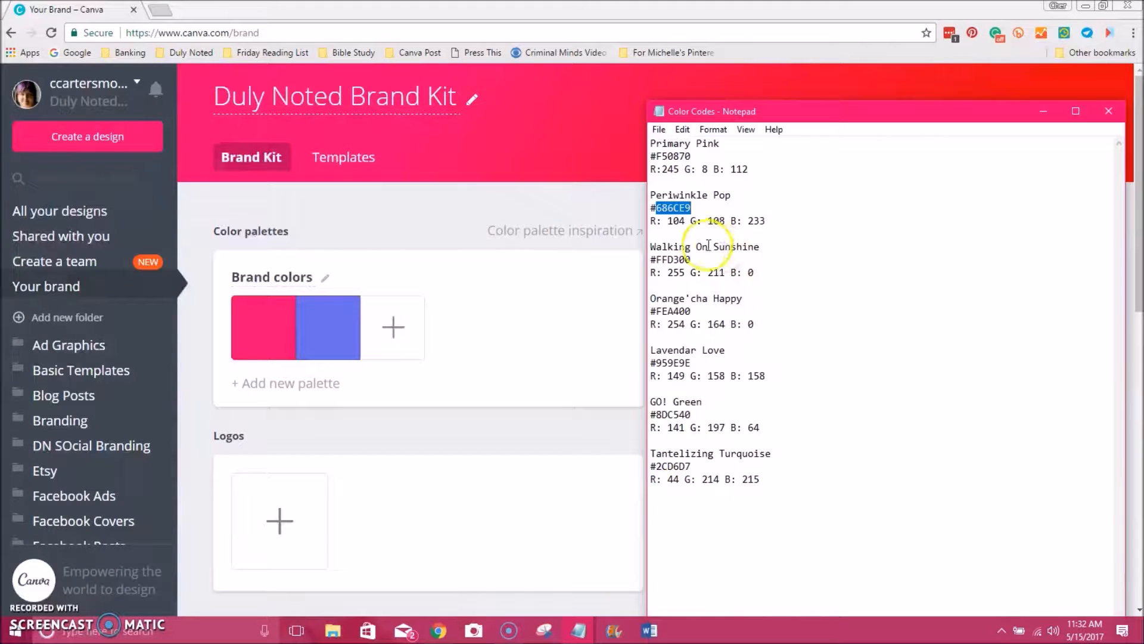
pyautogui.moveTo(656, 259); pyautogui.dragTo(691, 259)
pyautogui.rightClick(679, 259)
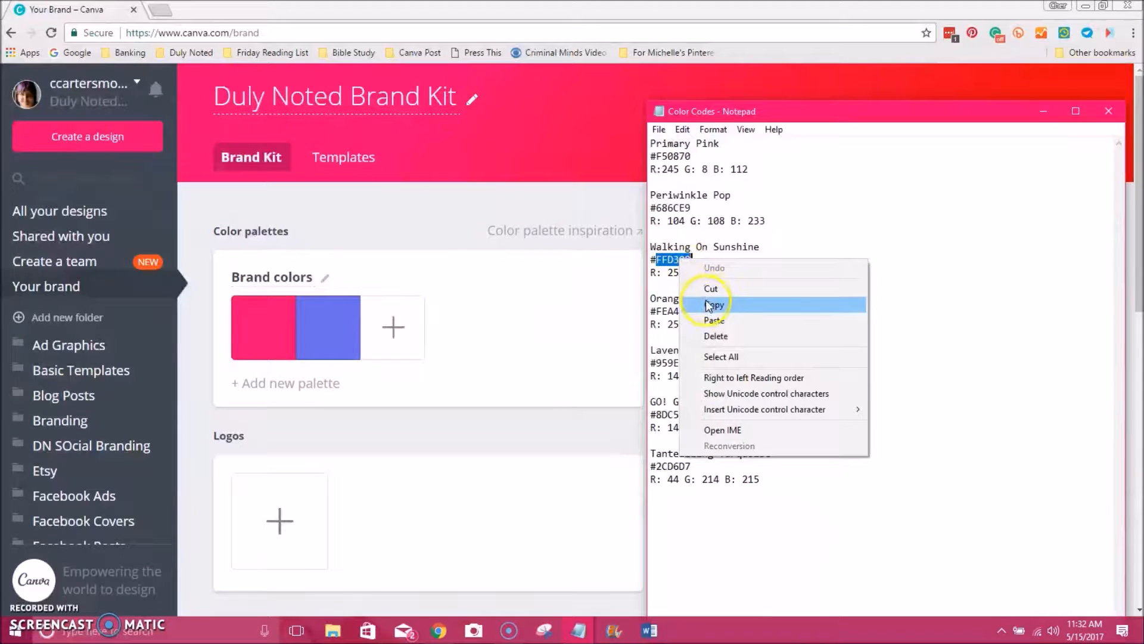
pyautogui.click(704, 302)
# Back in Canva, add a third swatch to the Brand colors palette and set its color code to the copied FFD300.
pyautogui.click(413, 320)
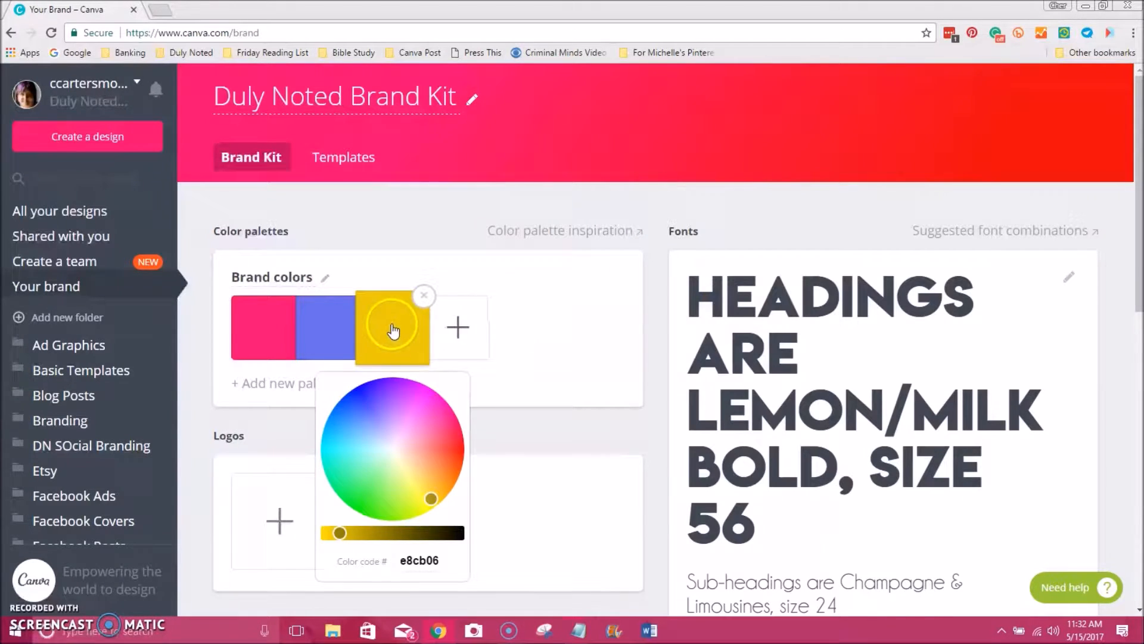
pyautogui.doubleClick(446, 570)
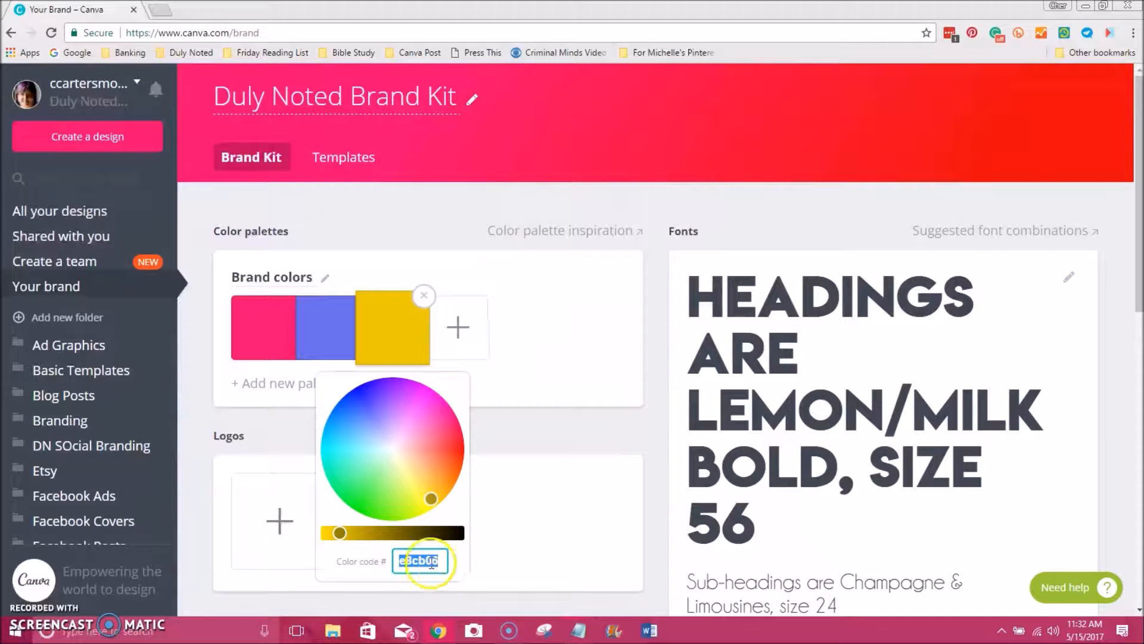
pyautogui.rightClick(416, 554)
pyautogui.click(472, 365)
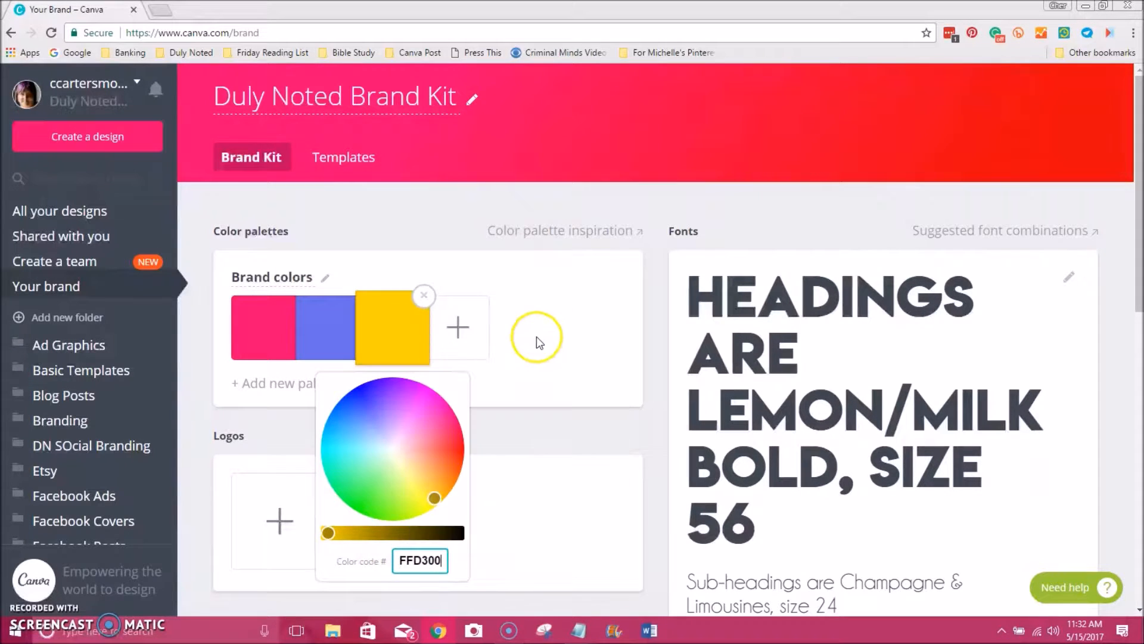
pyautogui.click(543, 278)
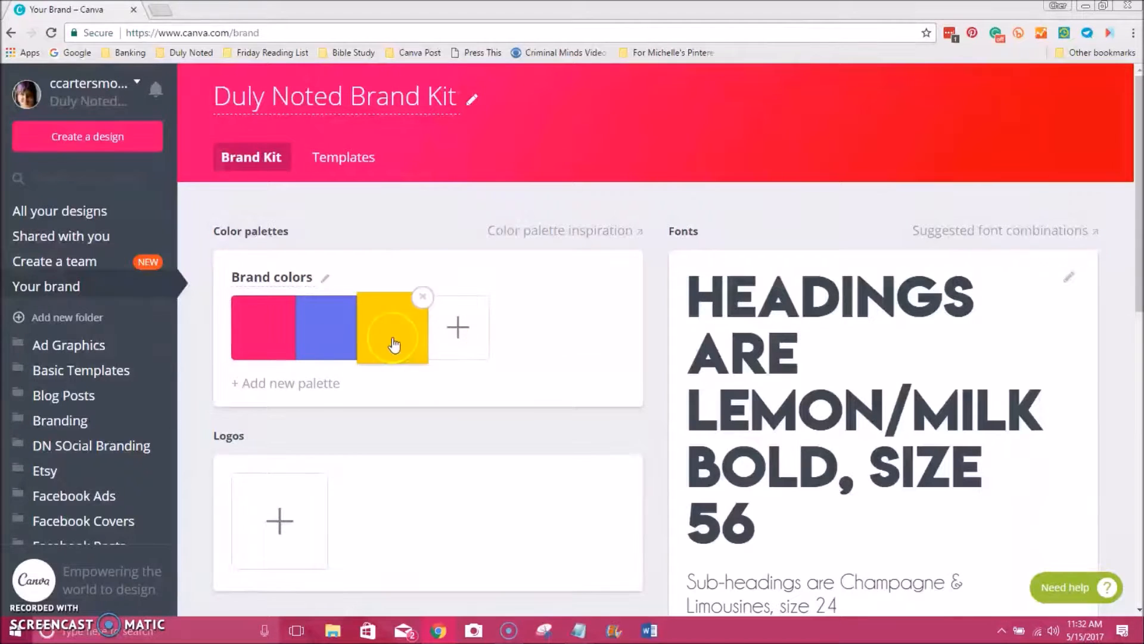
pyautogui.scroll(-1, 566, 407)
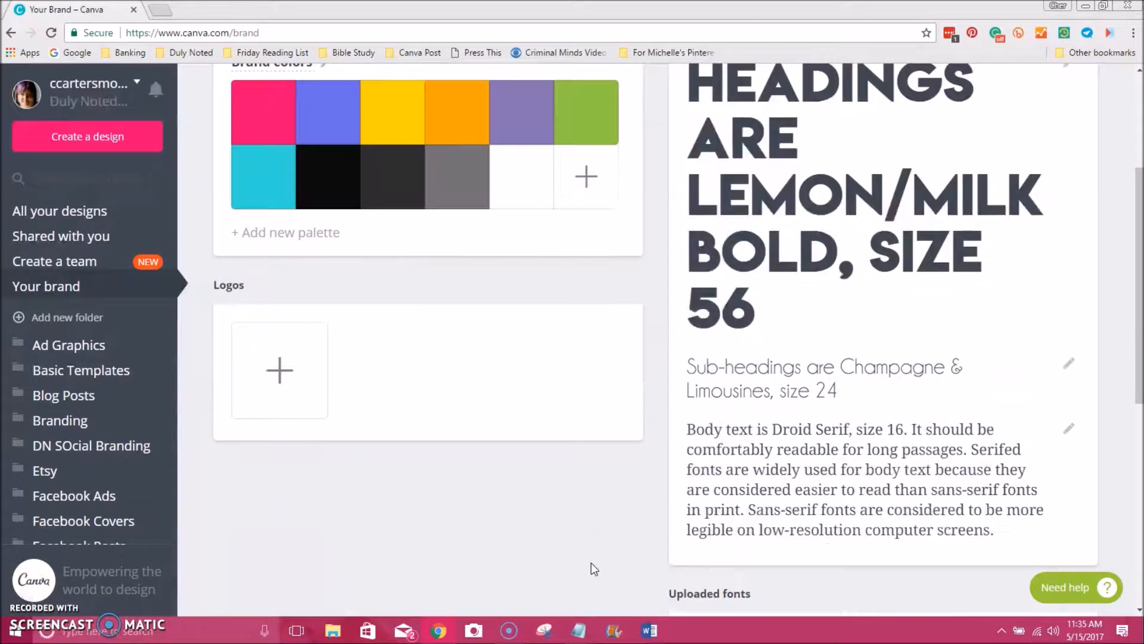
pyautogui.scroll(2, 588, 568)
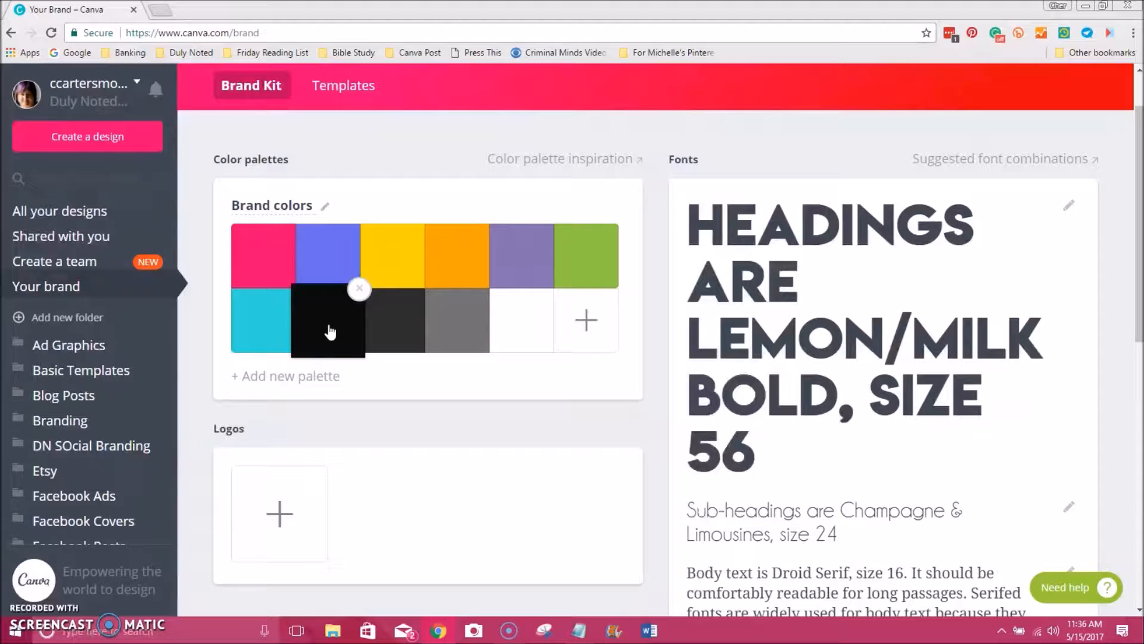
pyautogui.click(477, 406)
# Upload the 2017-dnss-primary-logo-large image from the Canva Tutorial No. 4 folder to the Brand Kit's logos.
pyautogui.scroll(-3, 477, 406)
pyautogui.scroll(-1, 477, 406)
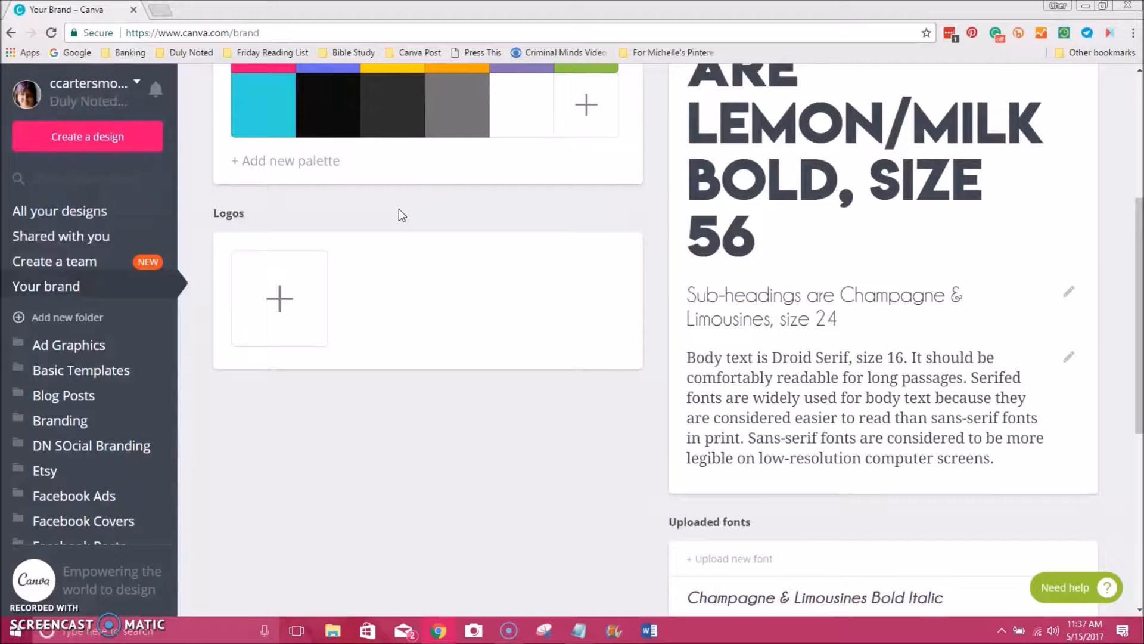
pyautogui.click(276, 298)
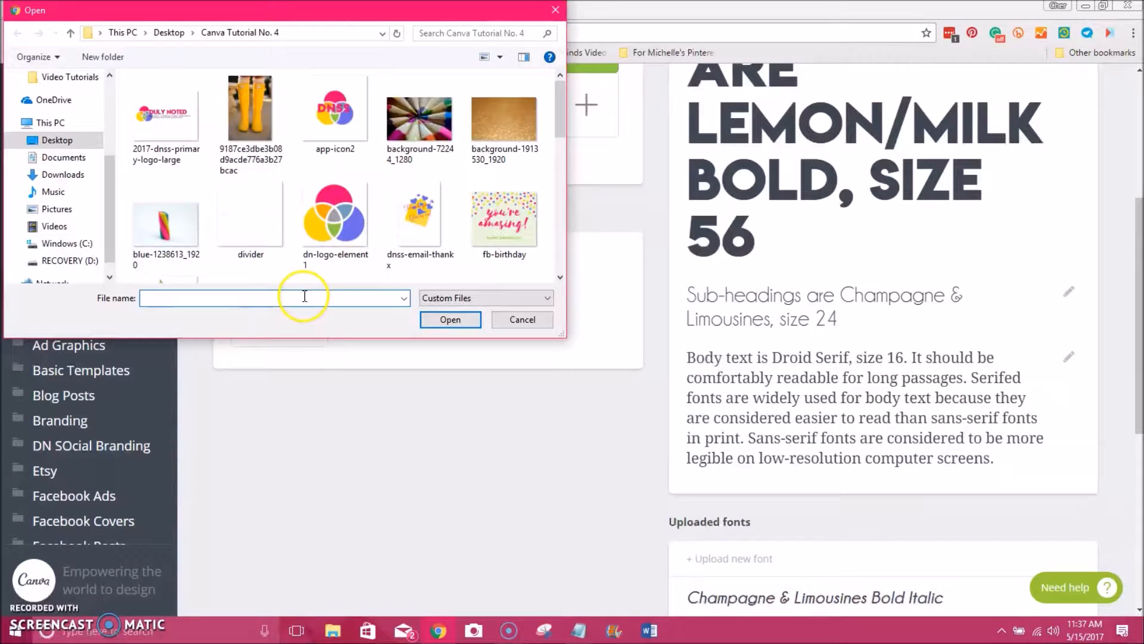
pyautogui.click(159, 122)
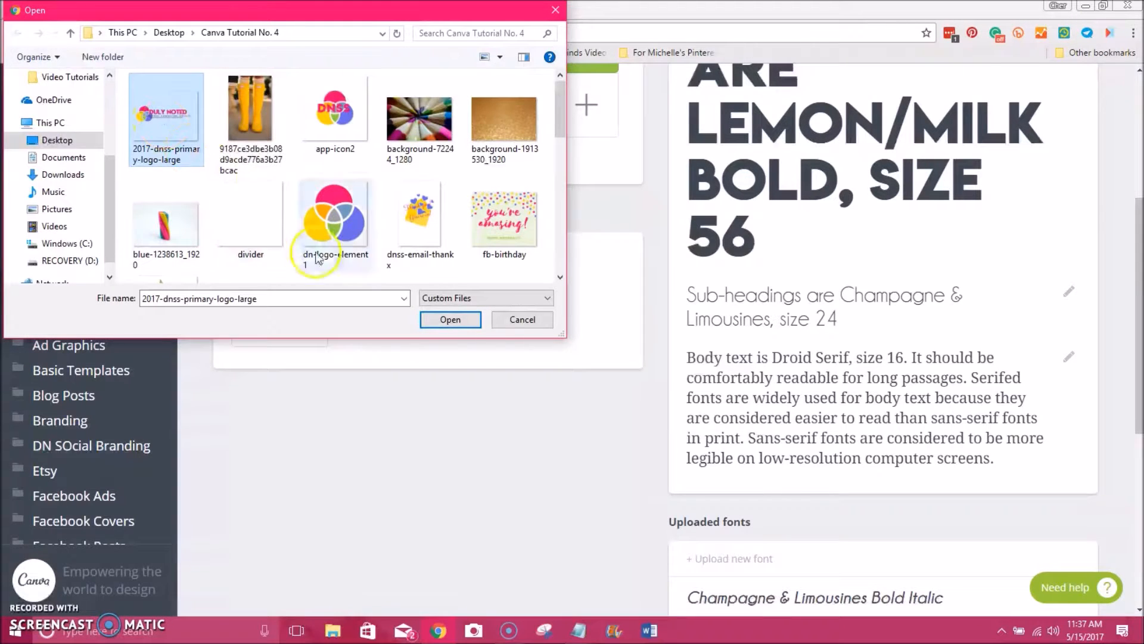
pyautogui.click(451, 319)
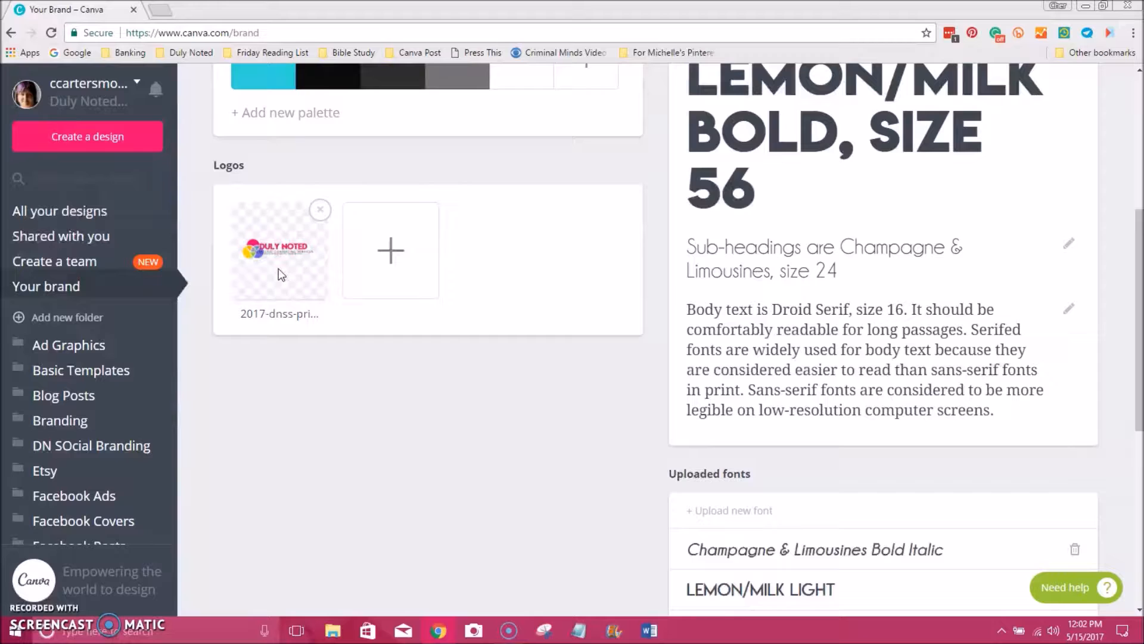
# Upload the app-icon2 image from the Desktop's Canva Tutorial No. 4 folder as a second brand logo.
pyautogui.click(387, 252)
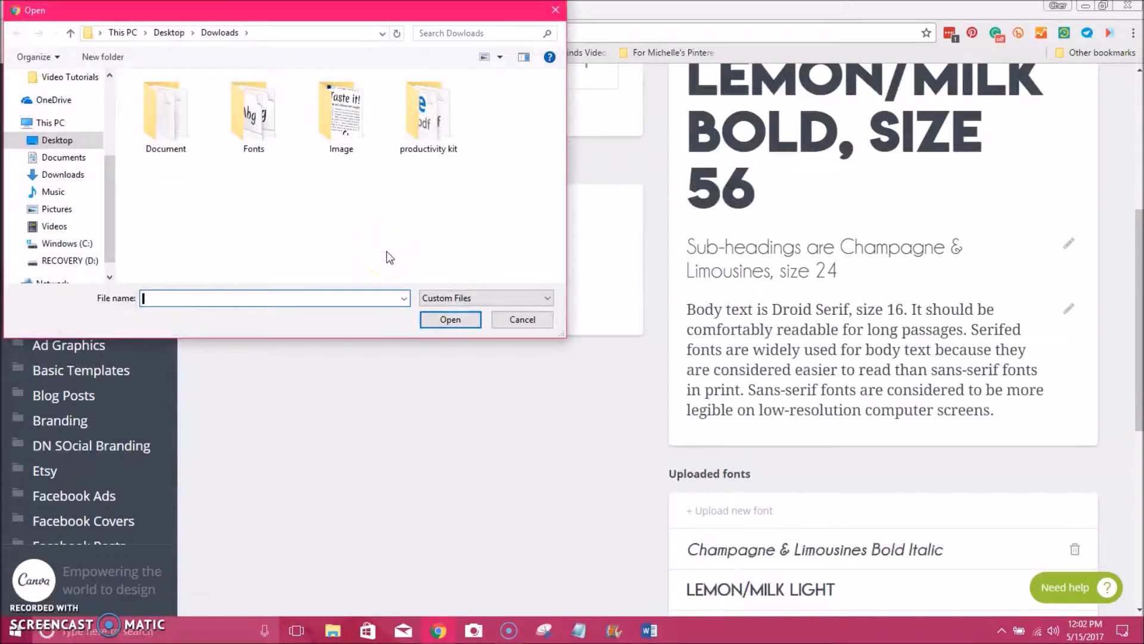
pyautogui.click(162, 36)
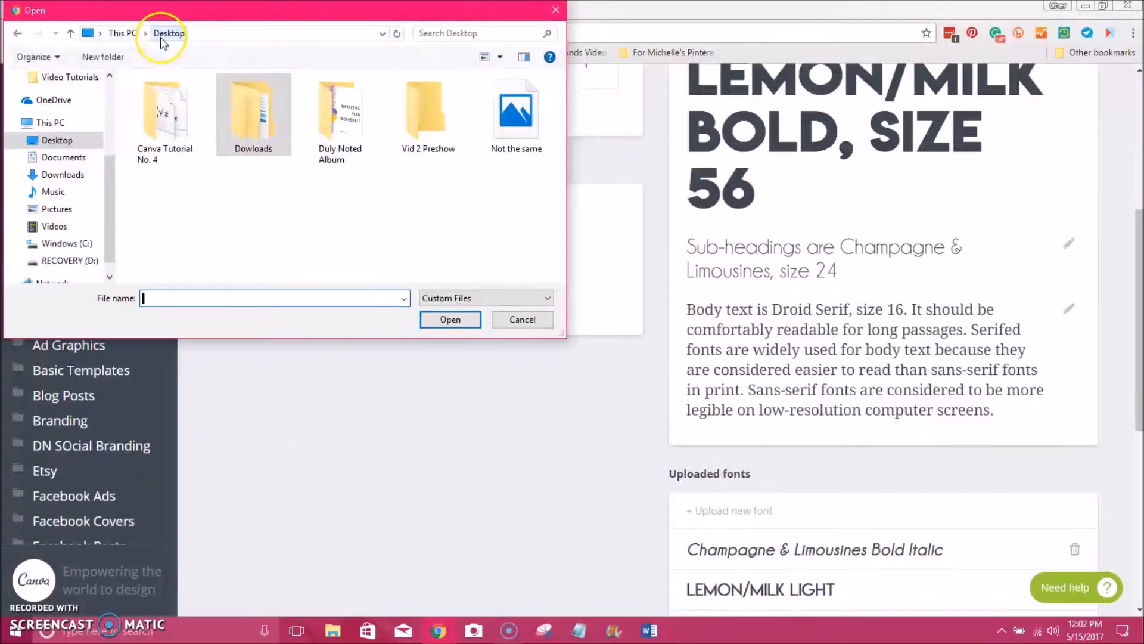
pyautogui.doubleClick(160, 122)
pyautogui.click(320, 133)
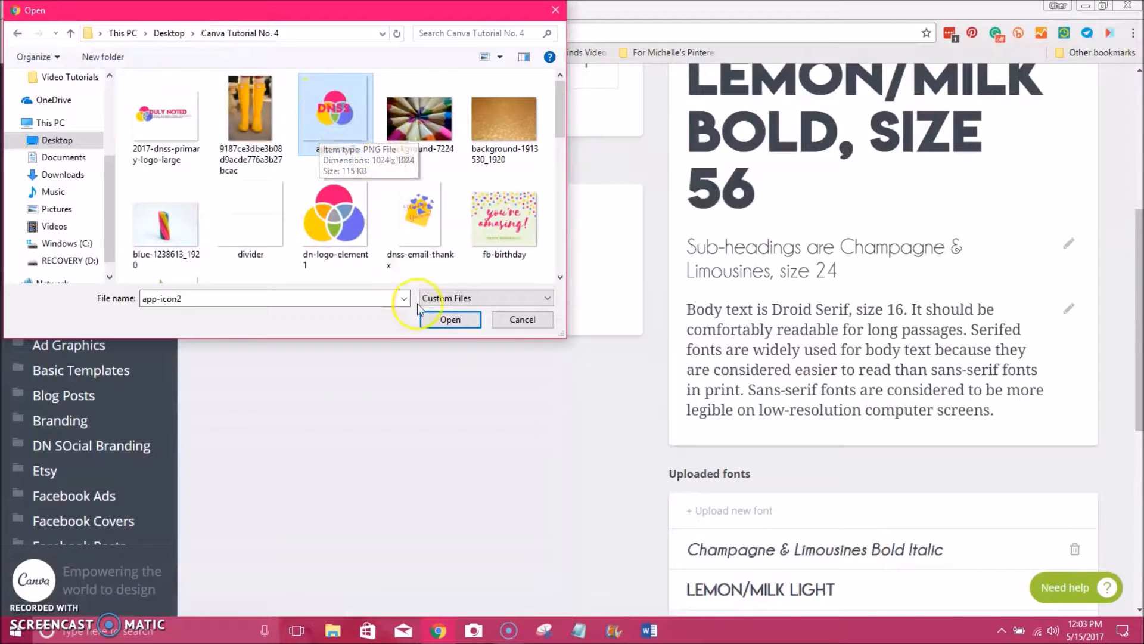
pyautogui.click(438, 320)
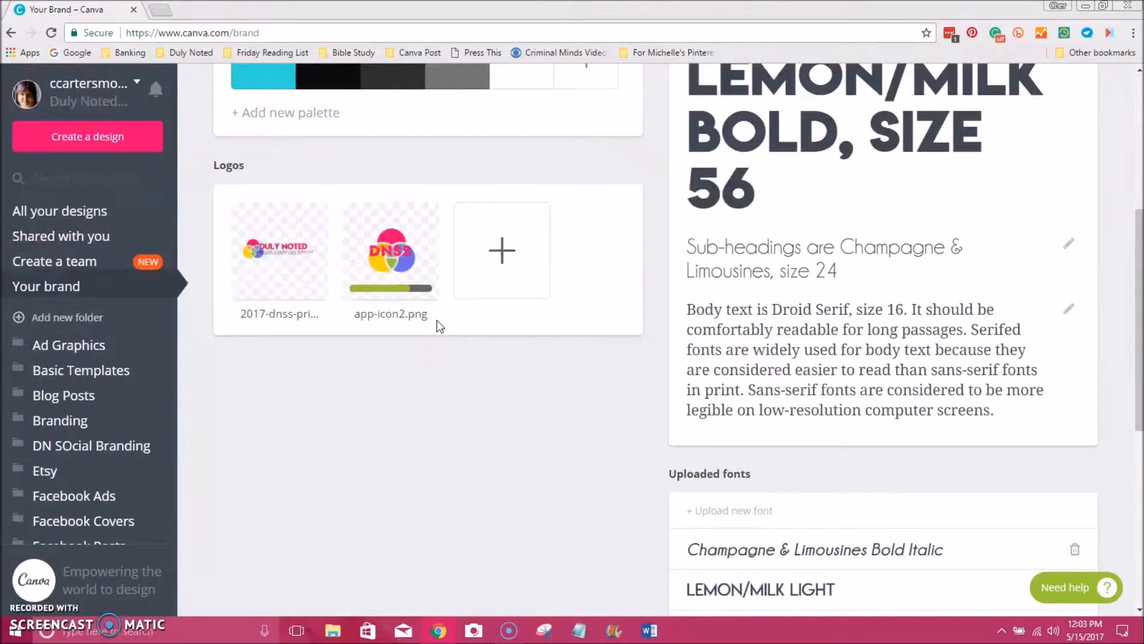
# Upload the dn-logo-element1 image from the Canva Tutorial No. 4 folder as a third brand logo.
pyautogui.click(516, 256)
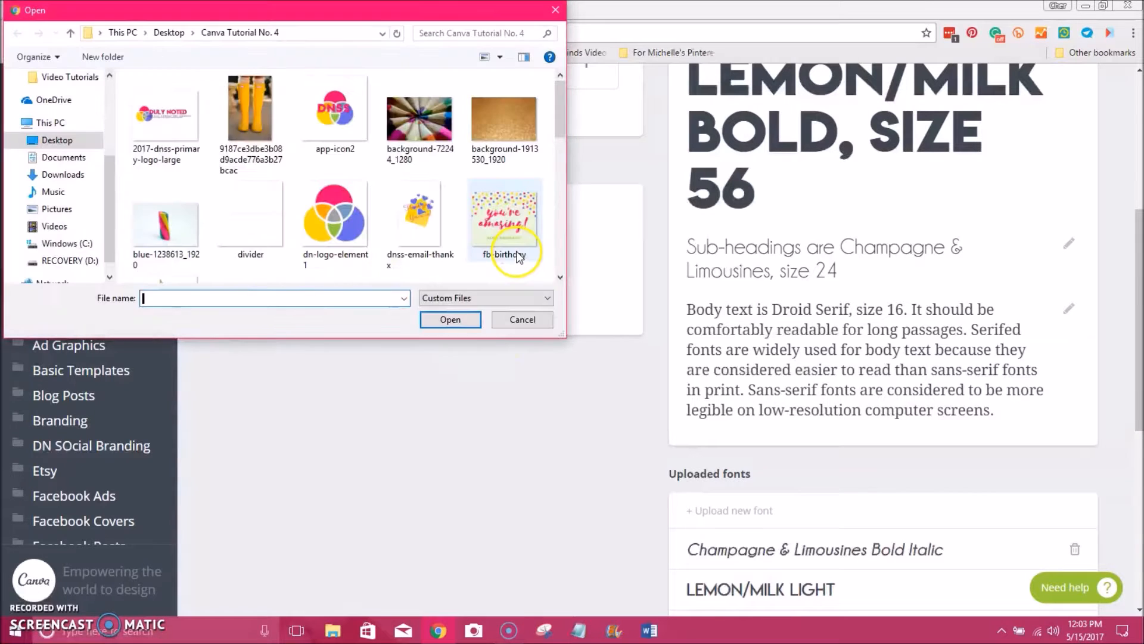
pyautogui.click(320, 218)
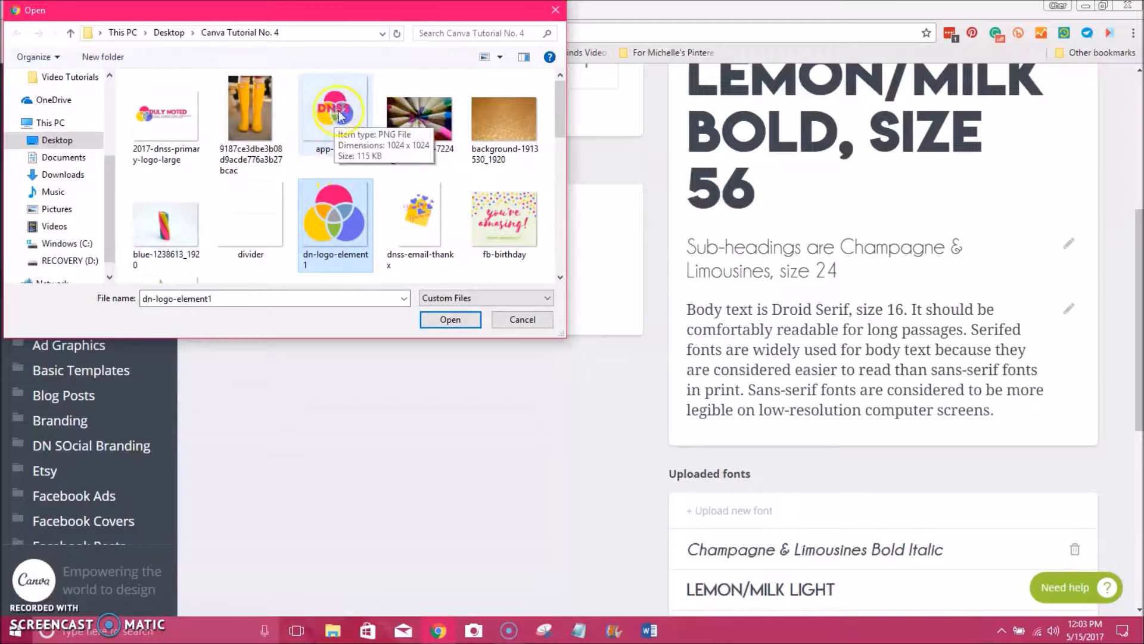
pyautogui.click(445, 320)
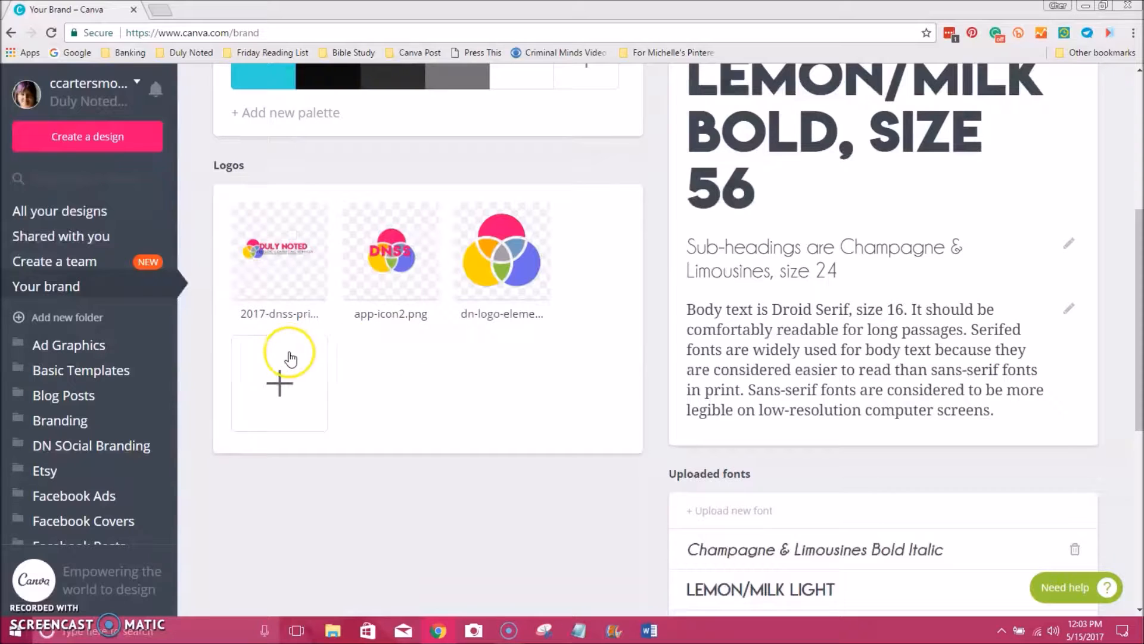
# Upload the youtube-brand-overlya image from the Canva Tutorial No. 4 folder as a fourth brand logo.
pyautogui.click(280, 381)
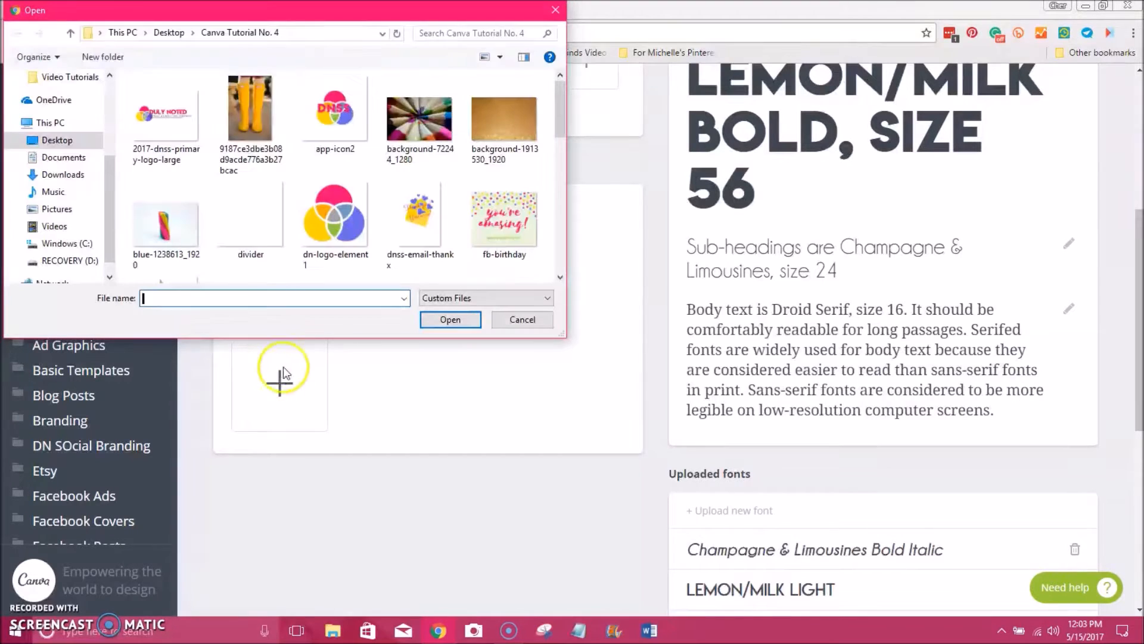
pyautogui.scroll(-5, 398, 230)
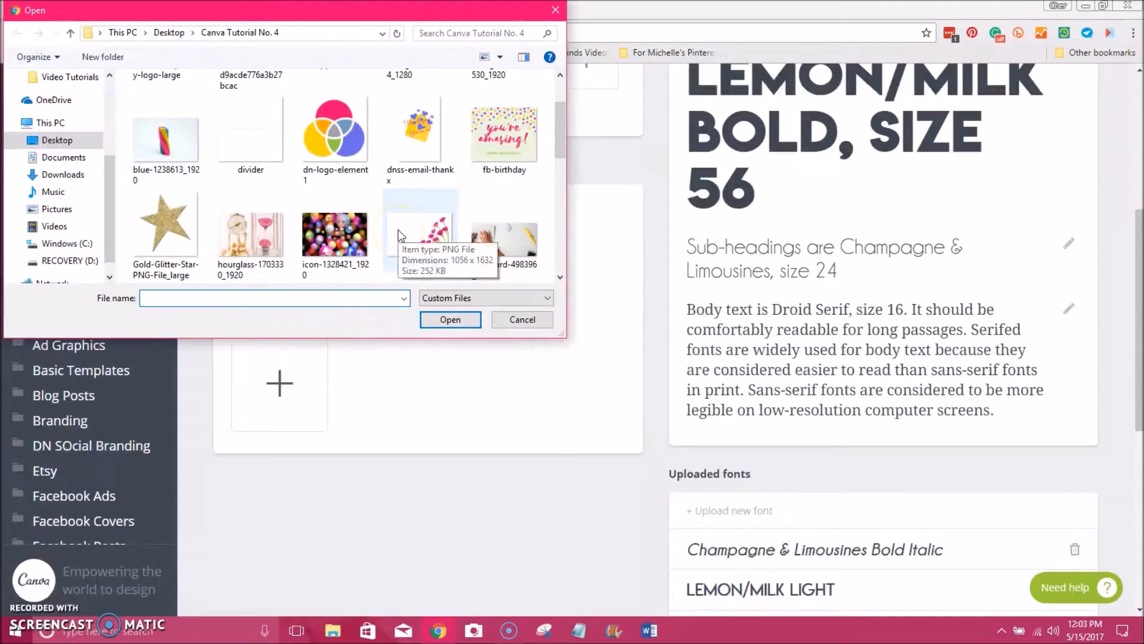
pyautogui.scroll(-2, 398, 230)
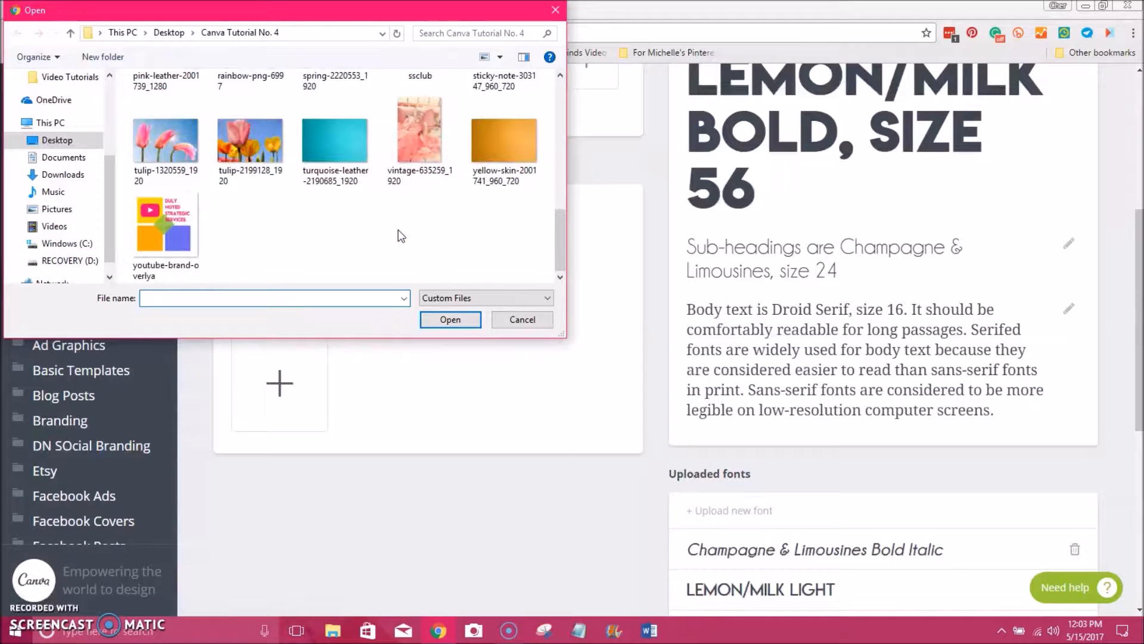
pyautogui.click(149, 240)
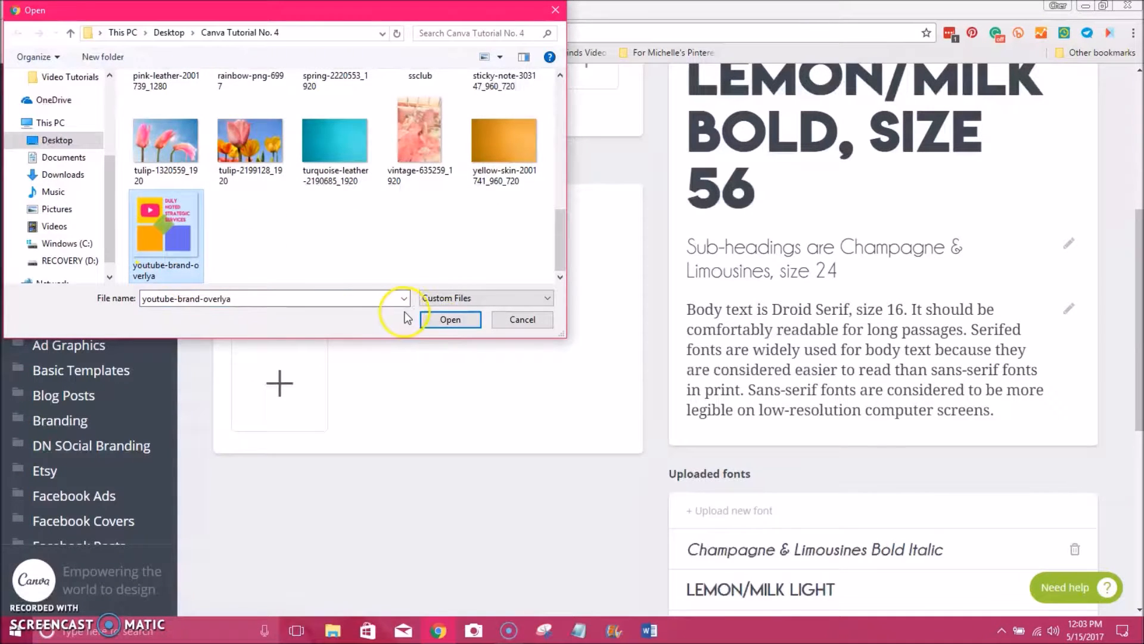
pyautogui.click(450, 320)
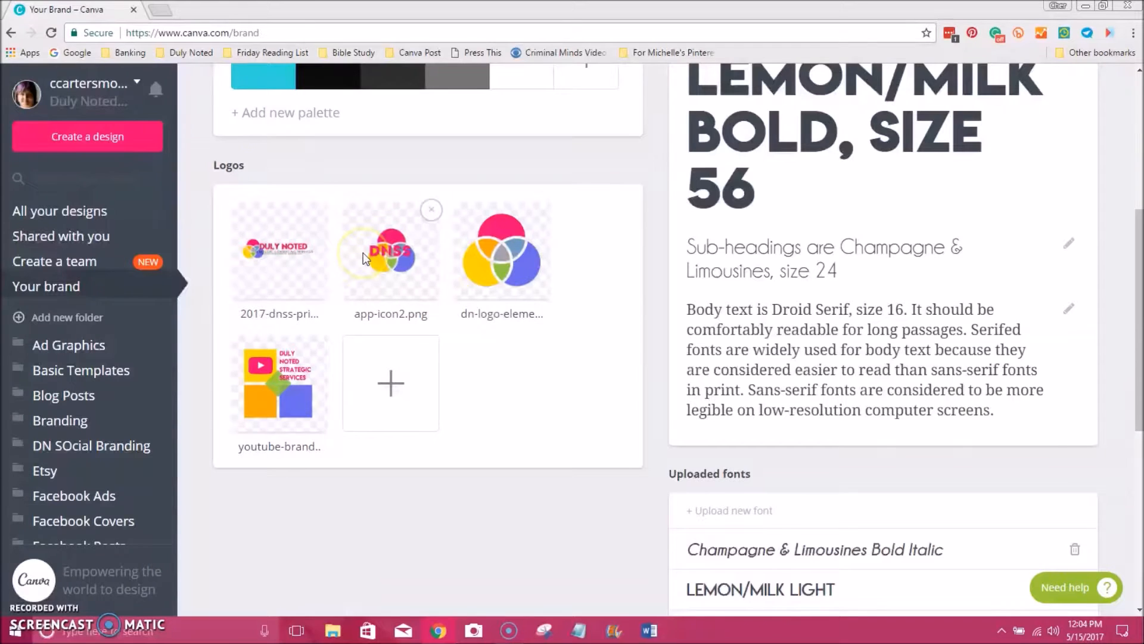
pyautogui.click(451, 294)
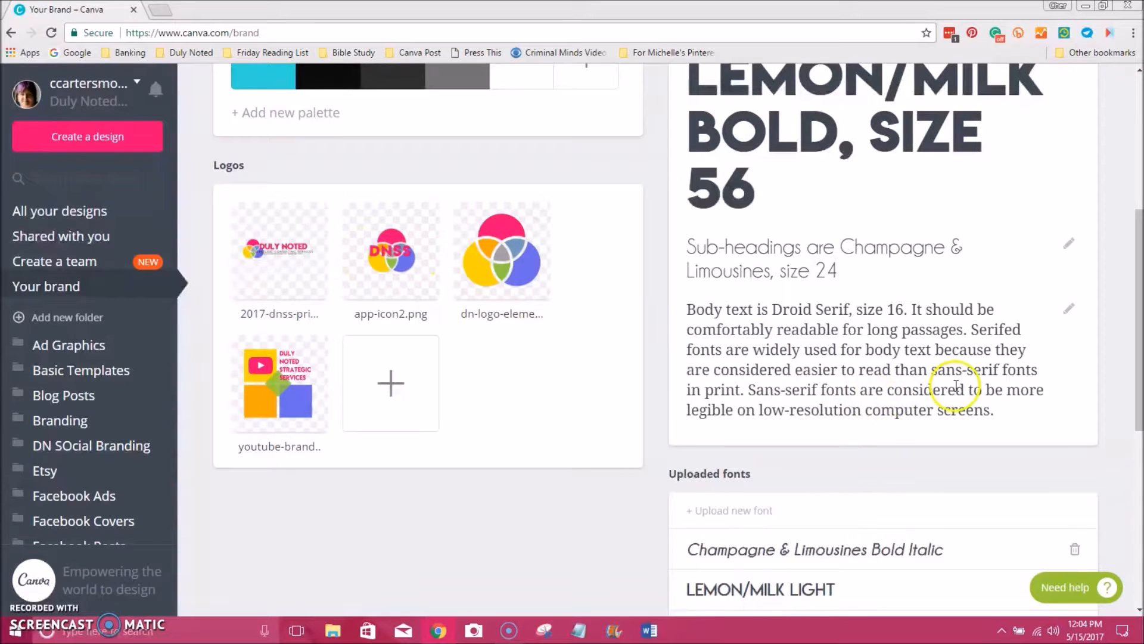
# Upload the first of the two magnolia_sky font files to the brand's uploaded fonts, confirming the right to use it.
pyautogui.scroll(-4, 956, 385)
pyautogui.scroll(-3, 956, 391)
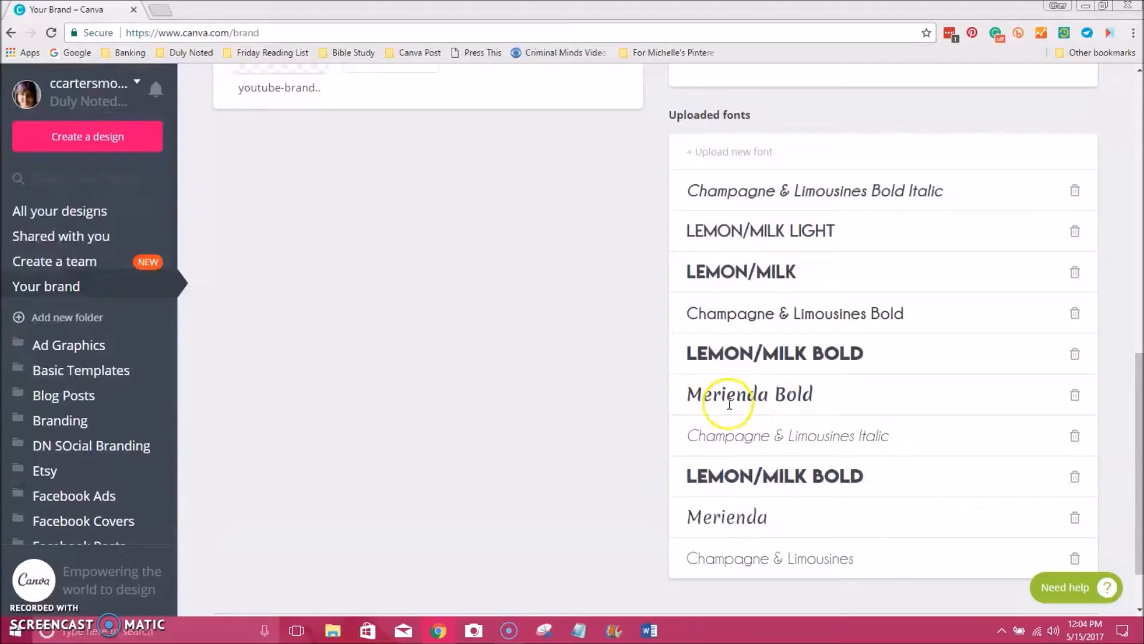
pyautogui.scroll(2, 756, 515)
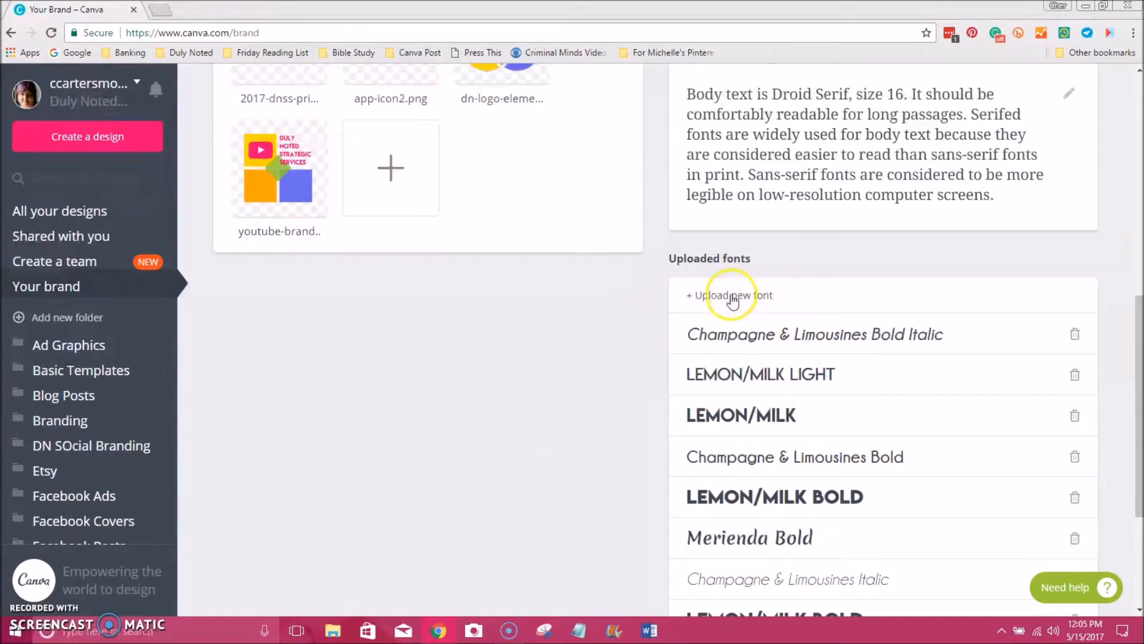
pyautogui.click(710, 299)
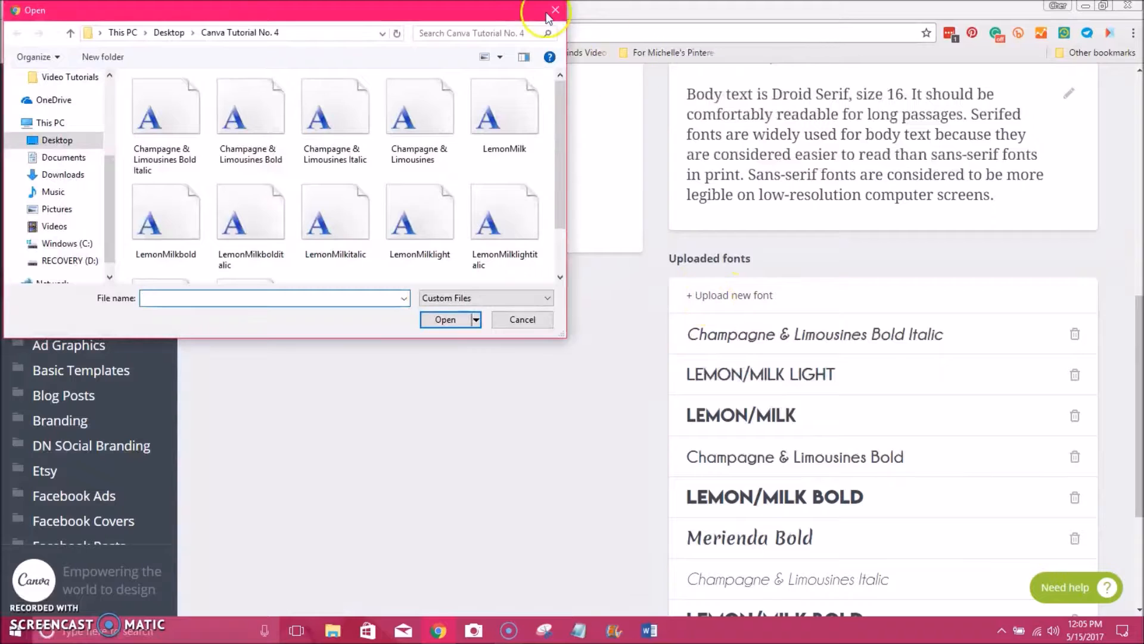
pyautogui.scroll(-1, 413, 181)
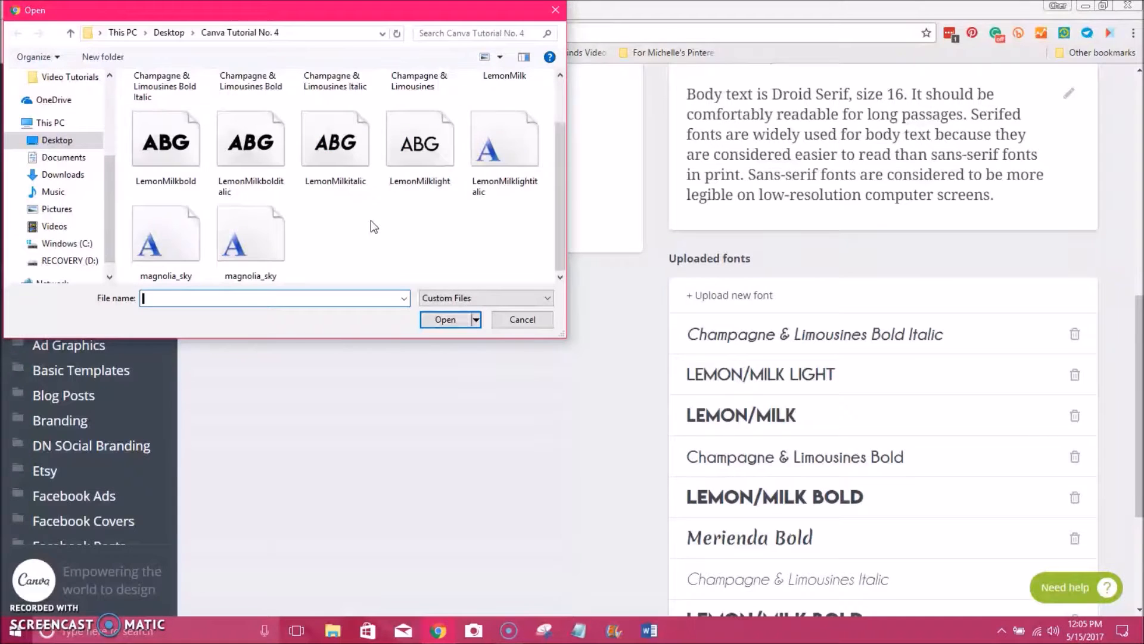
pyautogui.click(167, 246)
pyautogui.click(437, 321)
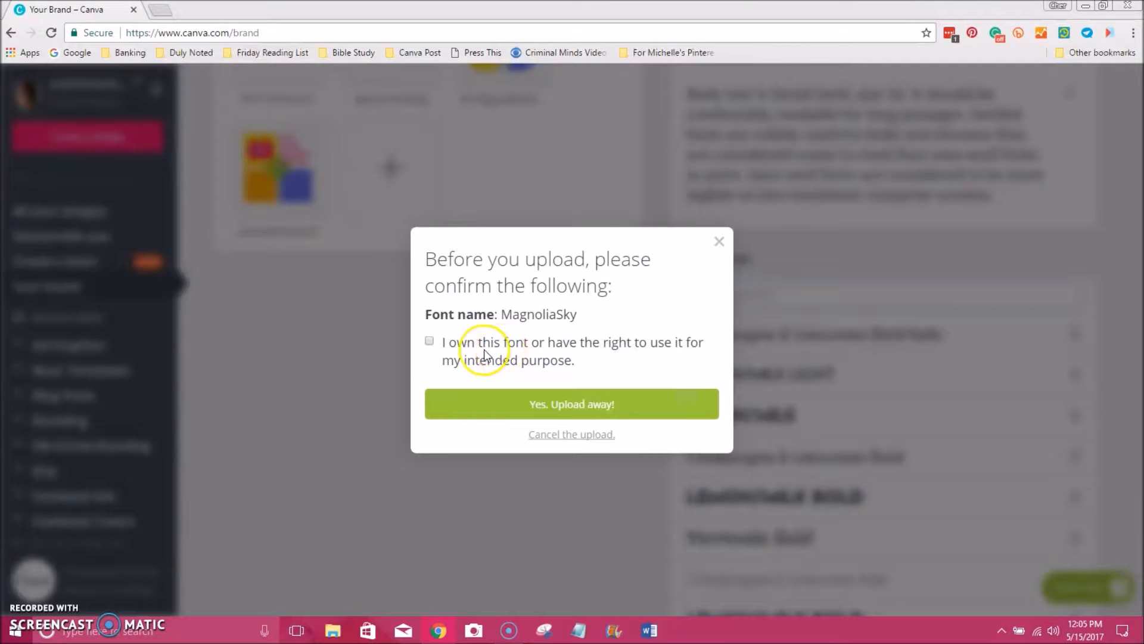
pyautogui.click(429, 344)
pyautogui.click(459, 399)
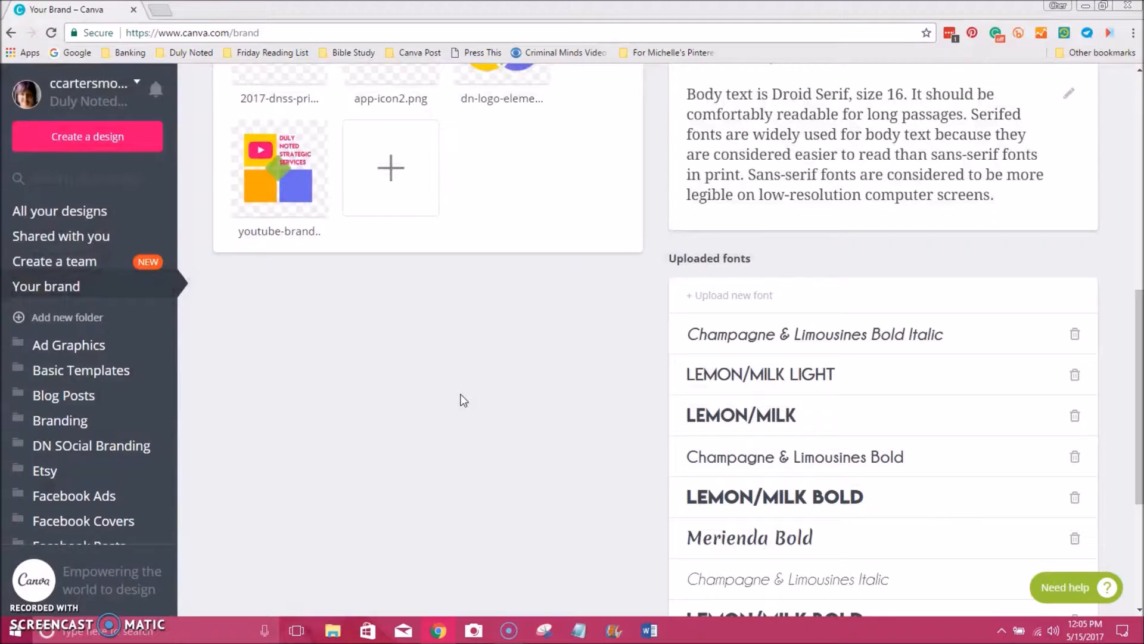
pyautogui.scroll(-4, 873, 388)
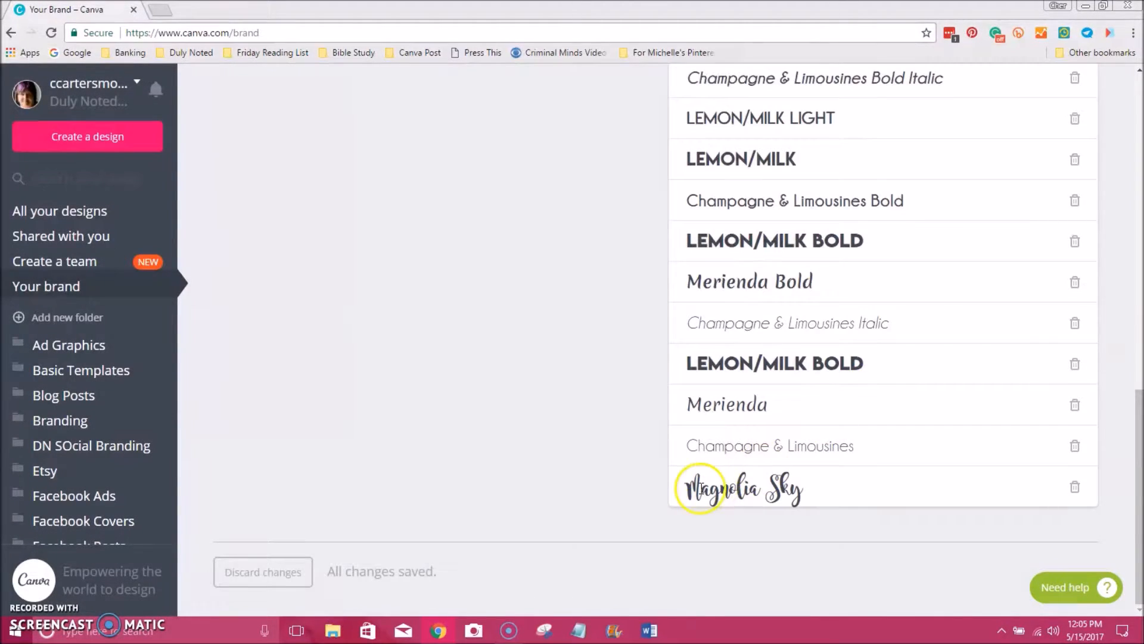
# Upload the second magnolia_sky font file to the uploaded fonts and confirm ownership or usage rights for it.
pyautogui.scroll(2, 797, 502)
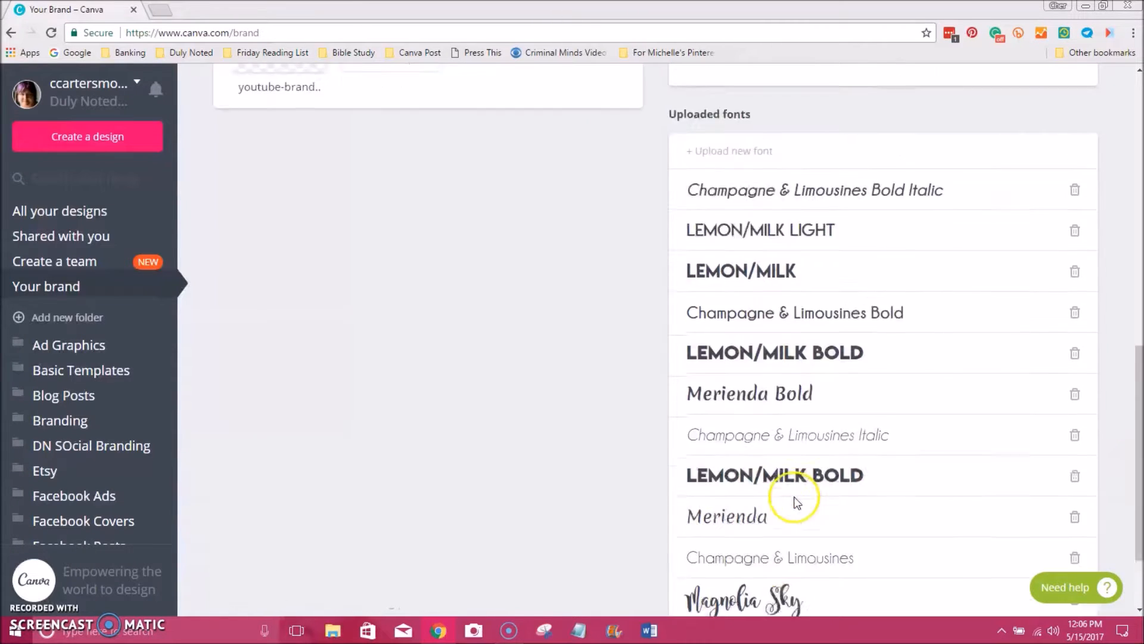
pyautogui.scroll(2, 797, 502)
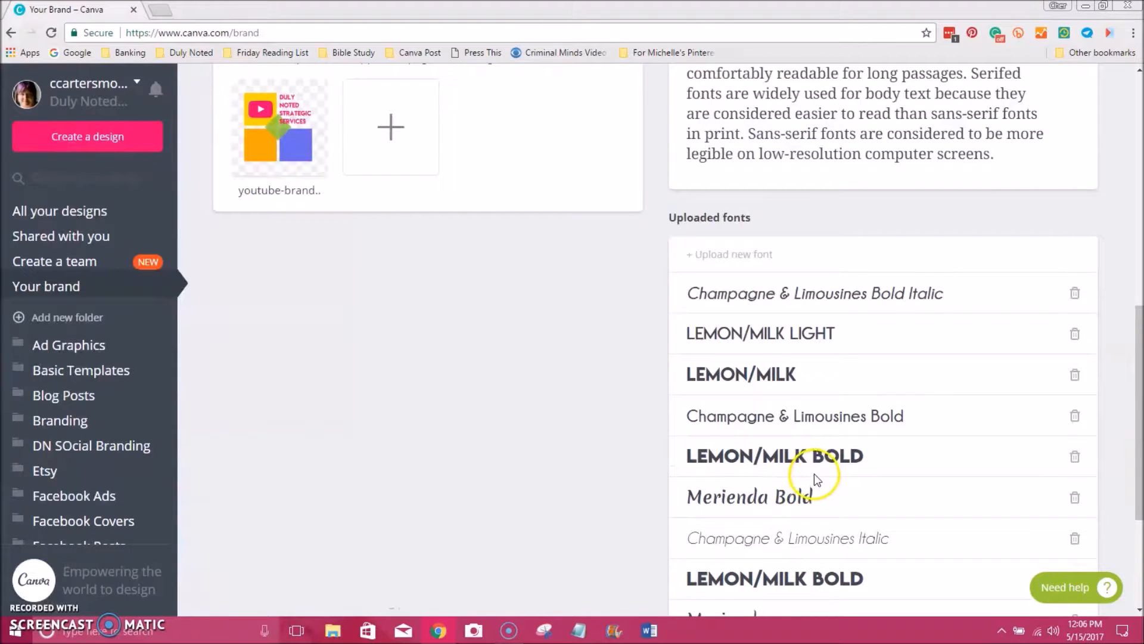
pyautogui.click(717, 255)
pyautogui.scroll(-2, 358, 184)
pyautogui.click(243, 261)
pyautogui.click(448, 320)
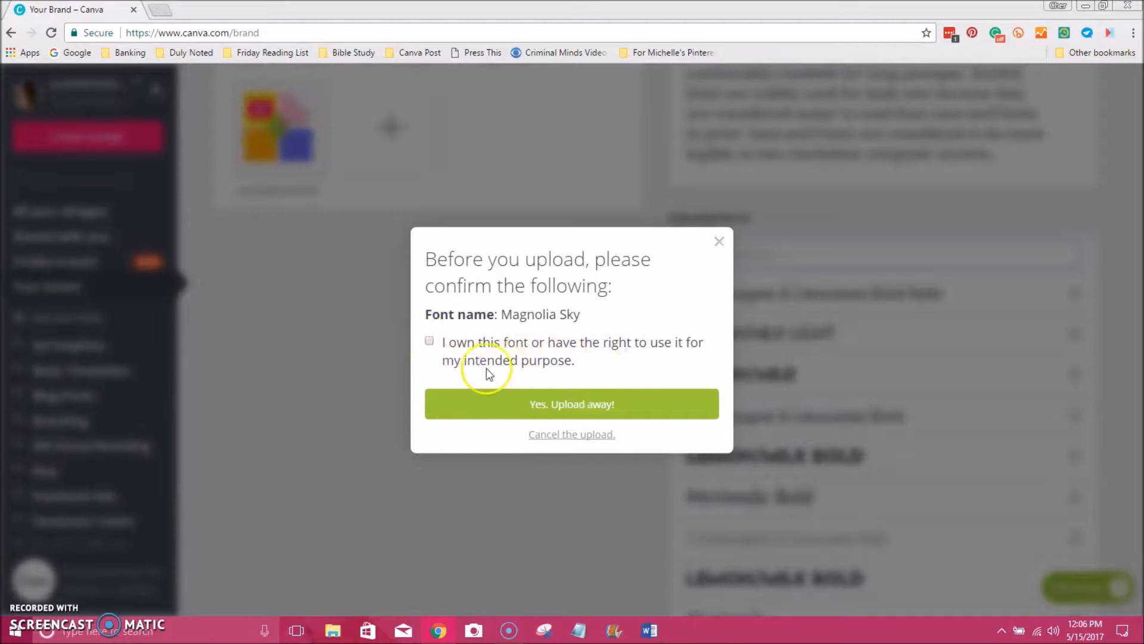
pyautogui.click(429, 341)
pyautogui.click(482, 399)
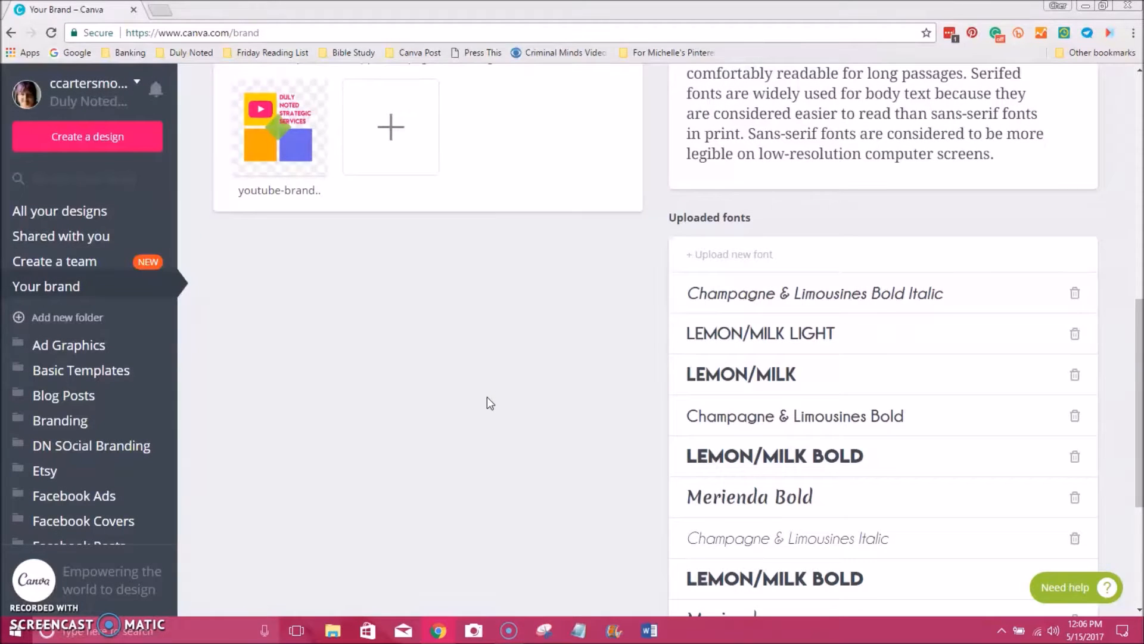
pyautogui.scroll(-4, 820, 384)
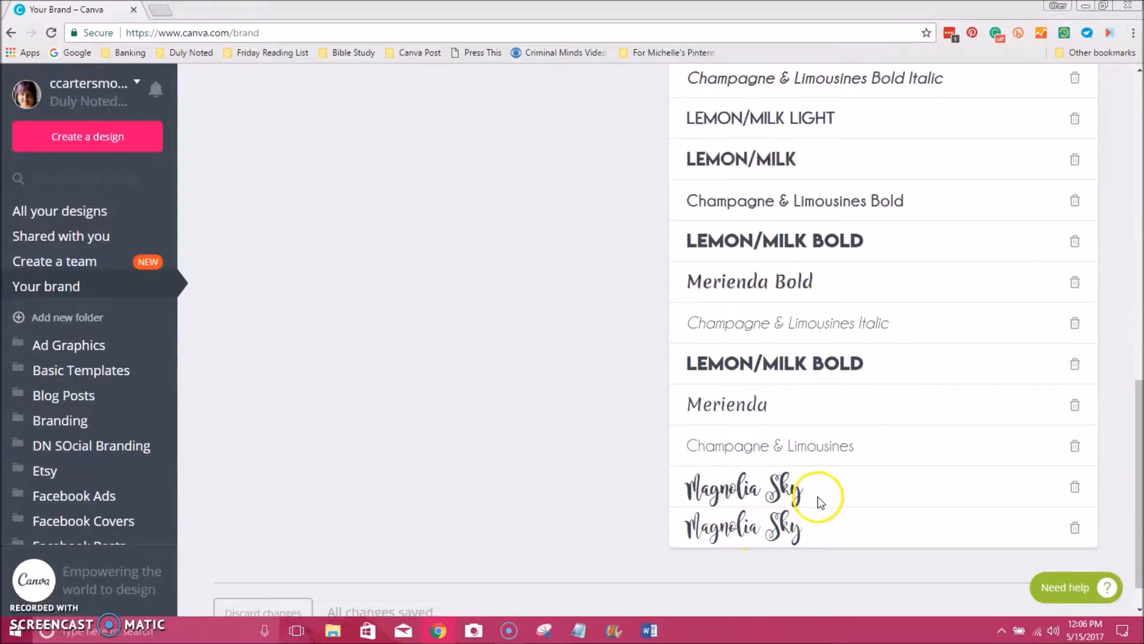
# Edit the brand's headings text style and set its font to the regular LEMON/MILK uploaded font.
pyautogui.scroll(8, 814, 498)
pyautogui.scroll(4, 818, 491)
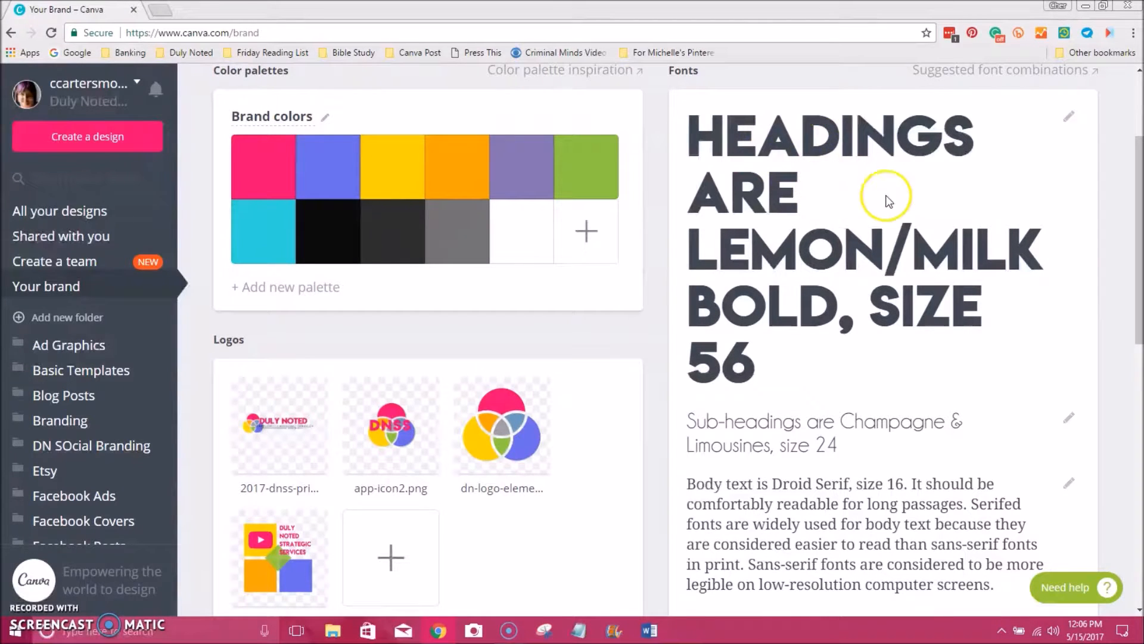
pyautogui.click(1068, 117)
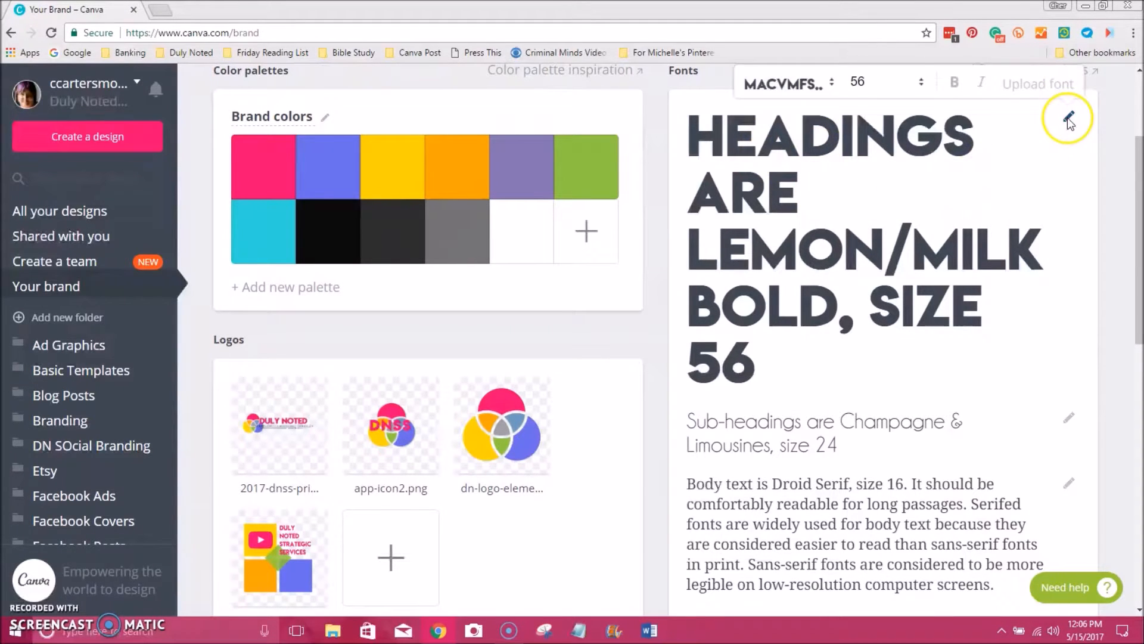
pyautogui.click(799, 82)
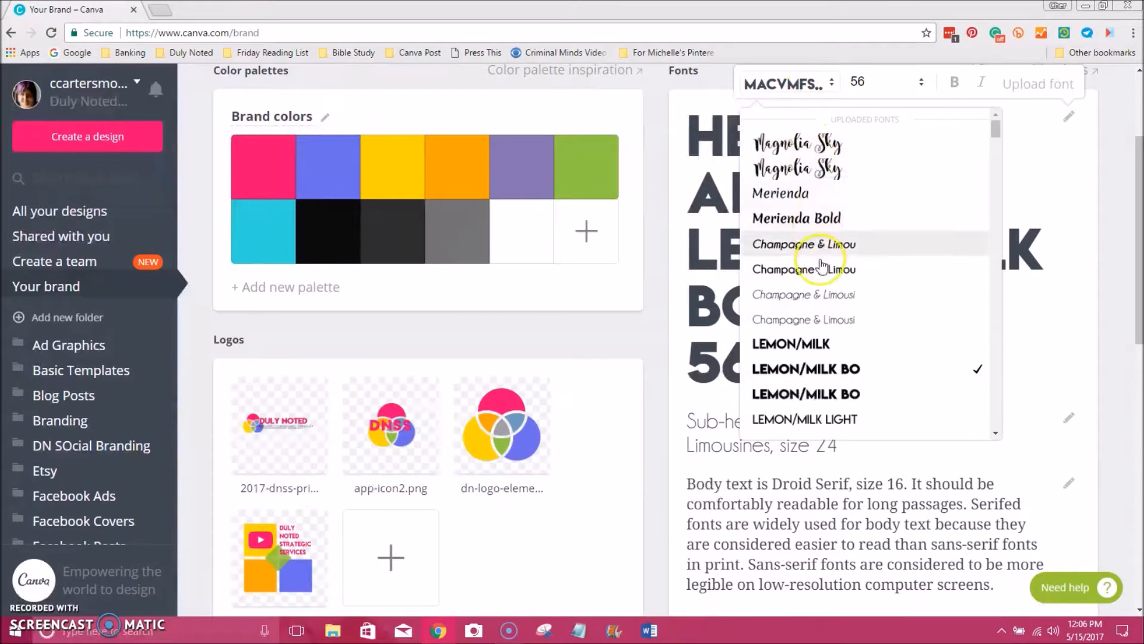
pyautogui.scroll(1, 864, 179)
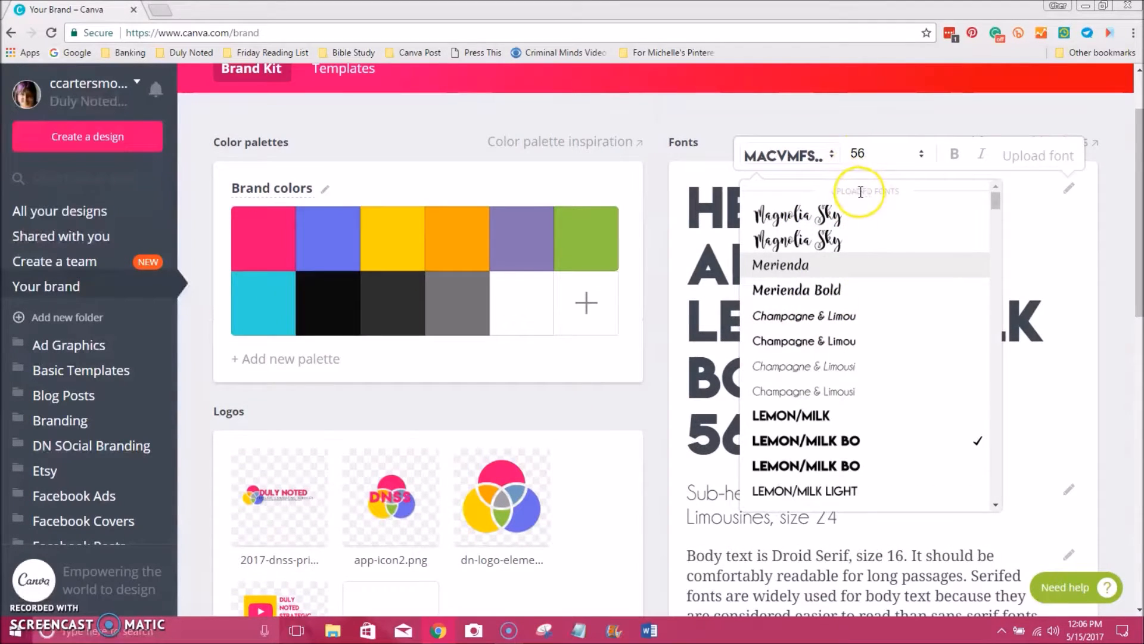
pyautogui.click(785, 419)
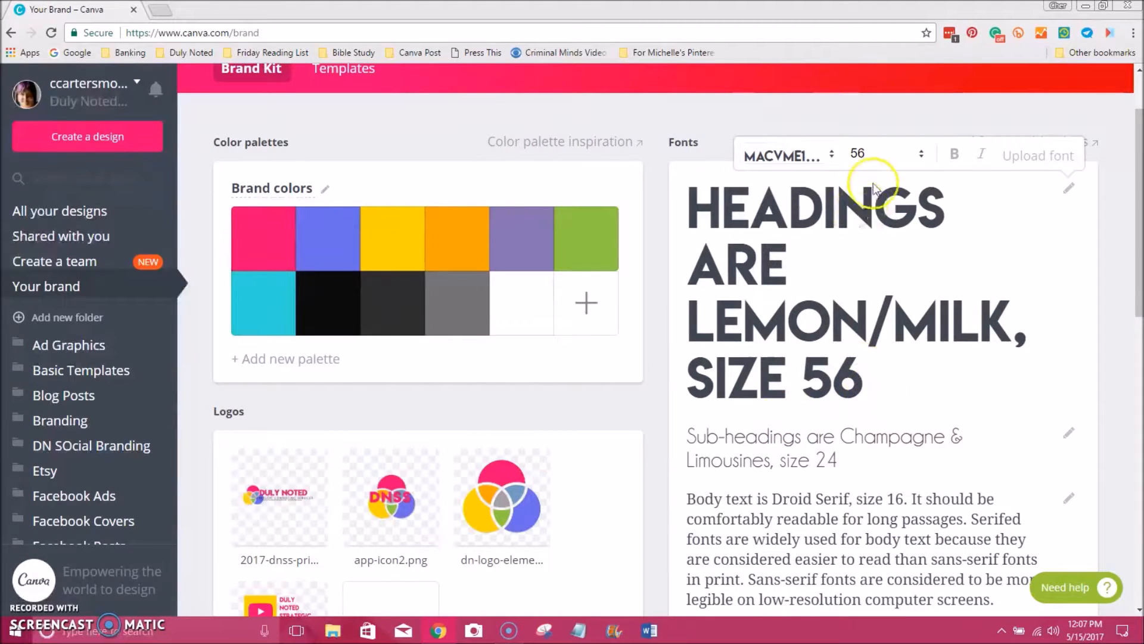
# Try Champagne & Limousines Bold Italic and Aileron Thin as the headings font at size 56.
pyautogui.click(809, 159)
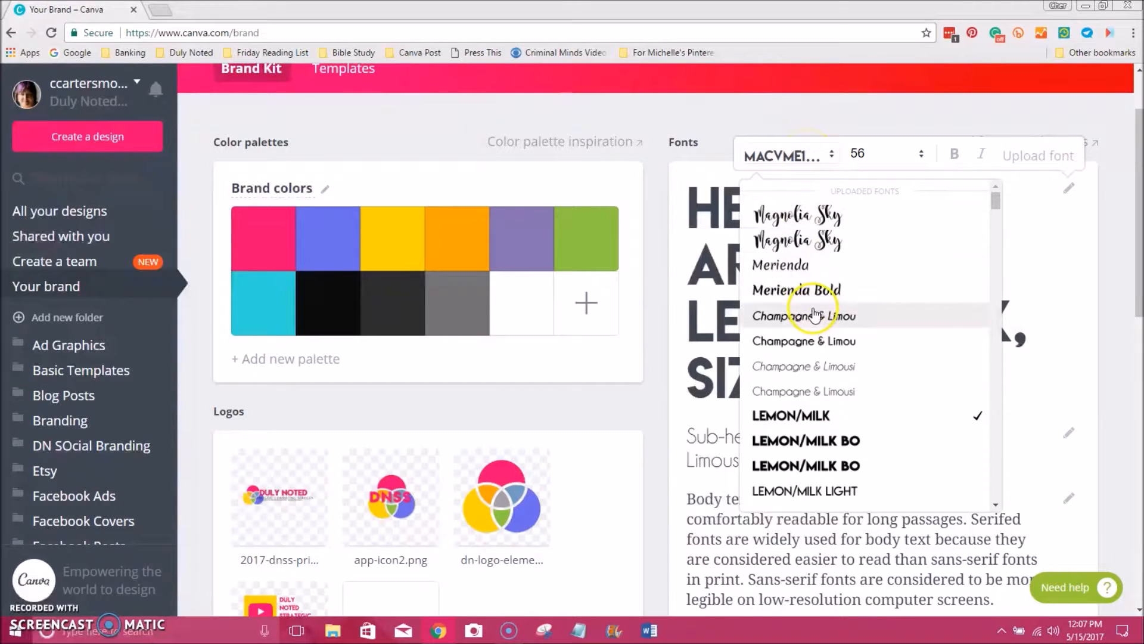
pyautogui.click(814, 314)
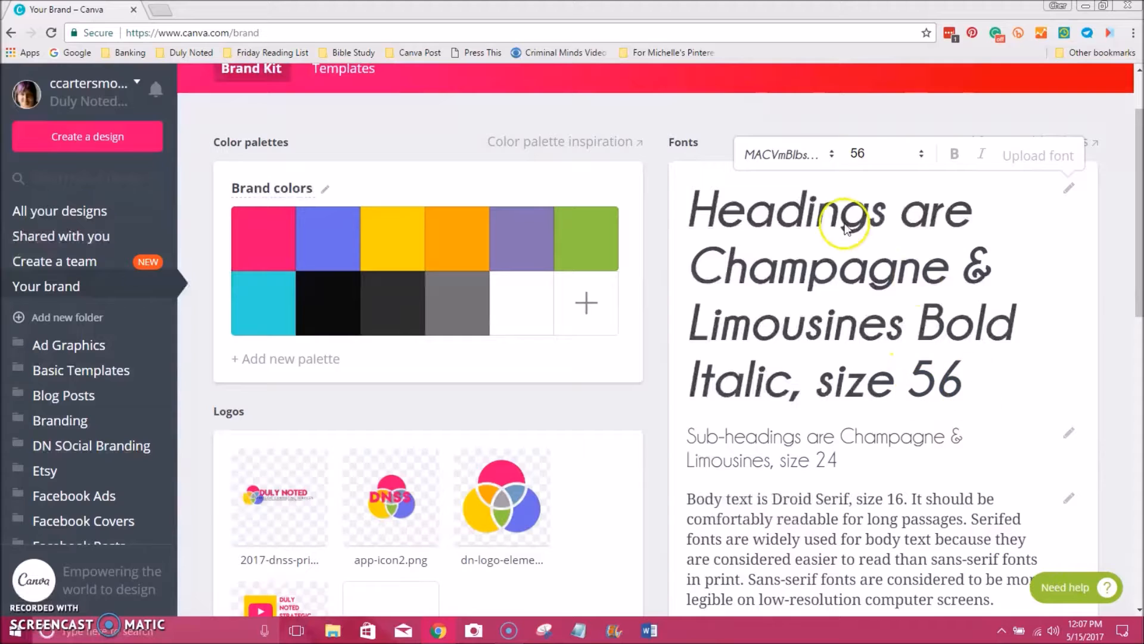
pyautogui.click(793, 168)
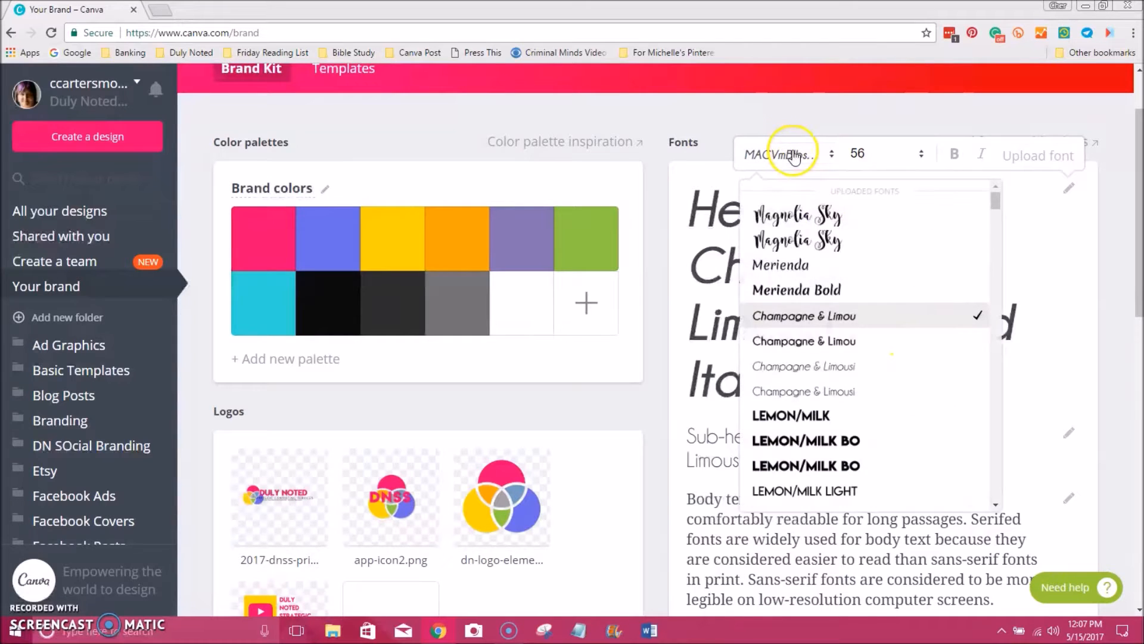
pyautogui.scroll(-3, 809, 368)
pyautogui.click(804, 350)
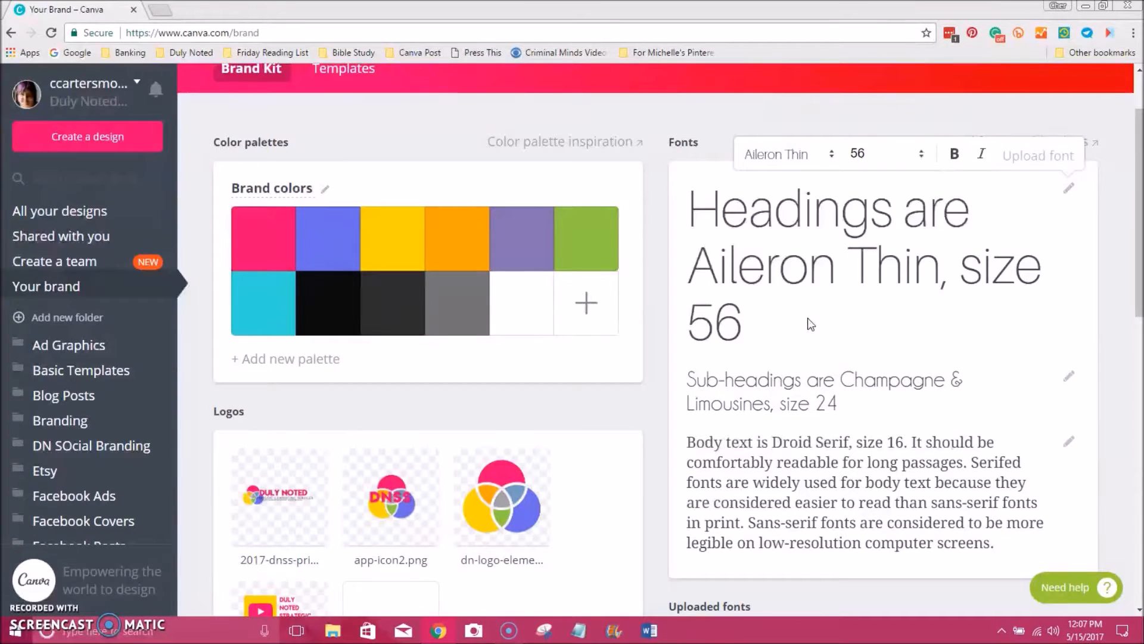
# Set the headings font back to LEMON/MILK.
pyautogui.click(798, 155)
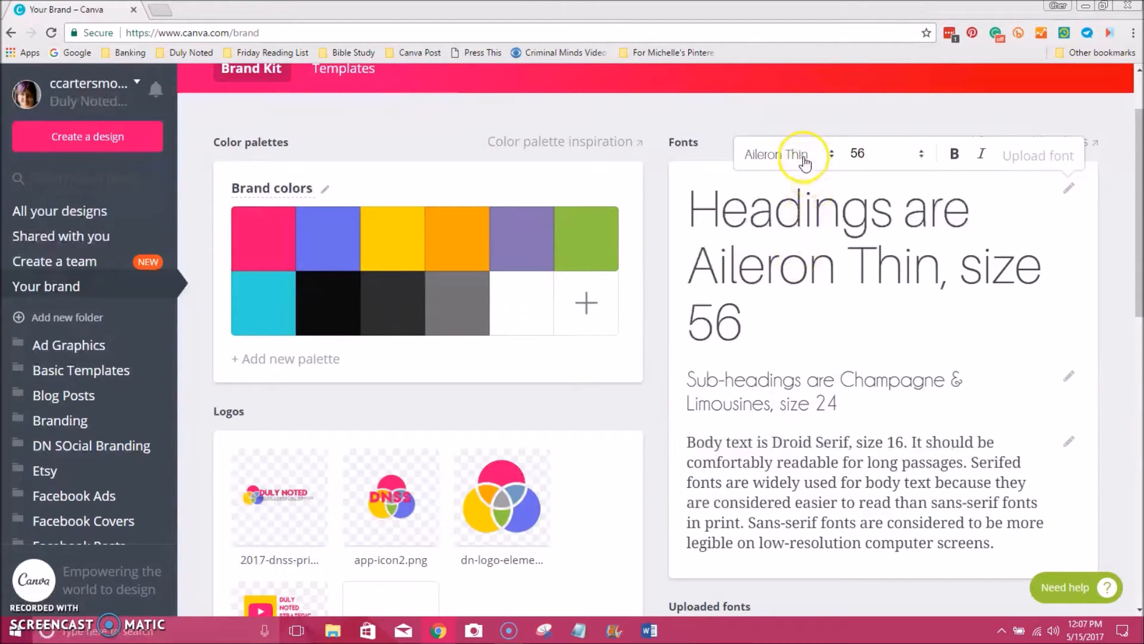
pyautogui.click(812, 200)
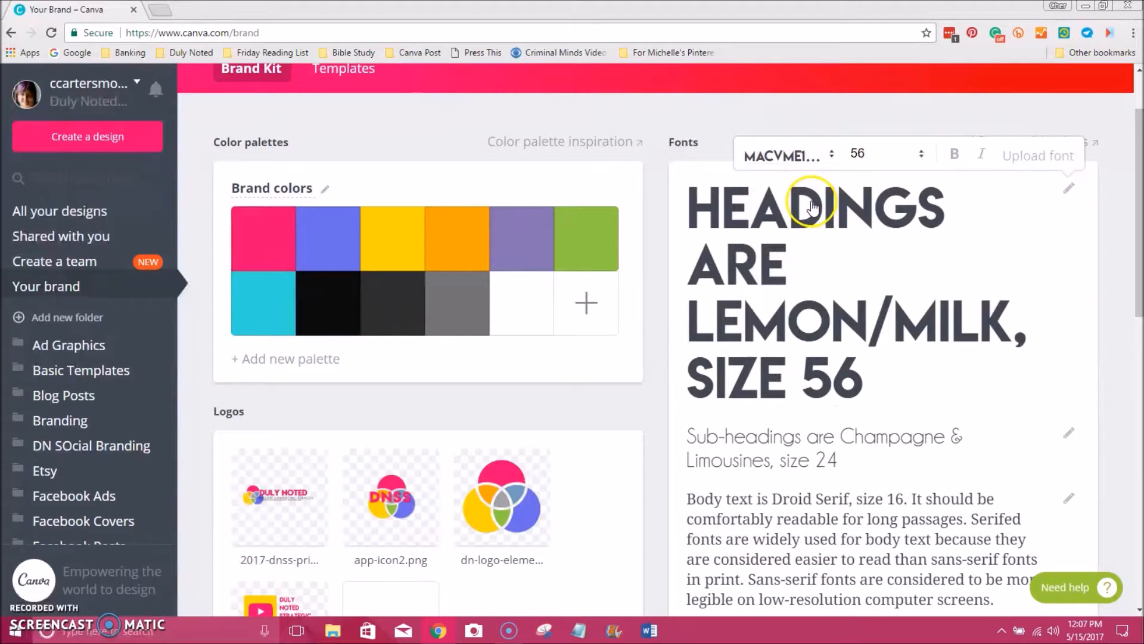
# Edit the sub-headings text style and set its font to Champagne & Limousines Bold at size 24.
pyautogui.scroll(-2, 899, 328)
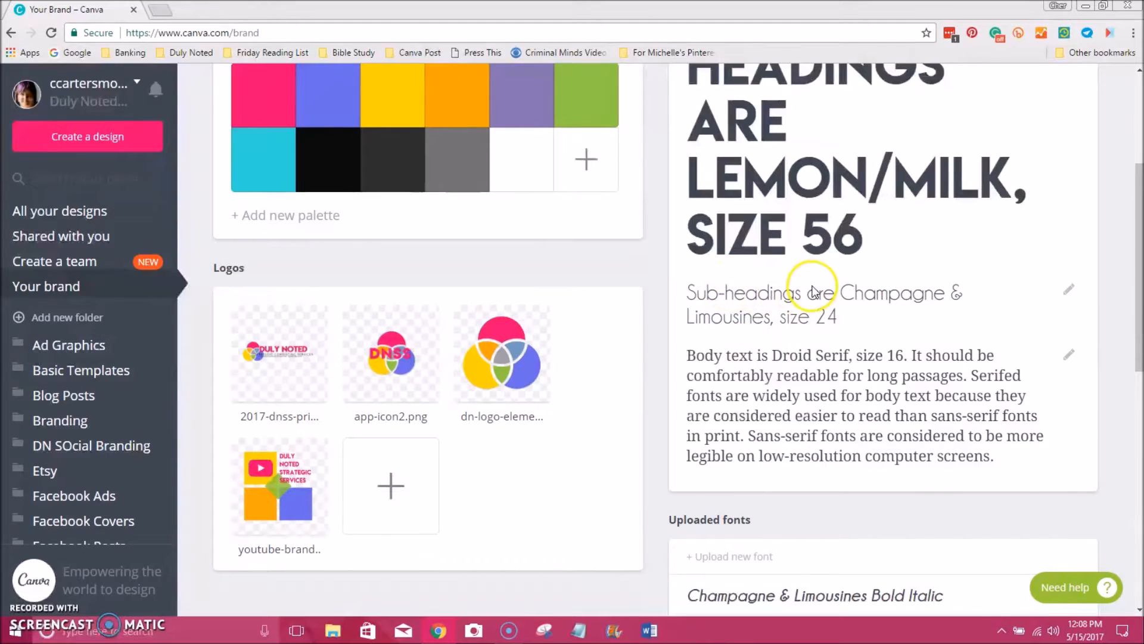
pyautogui.click(1071, 292)
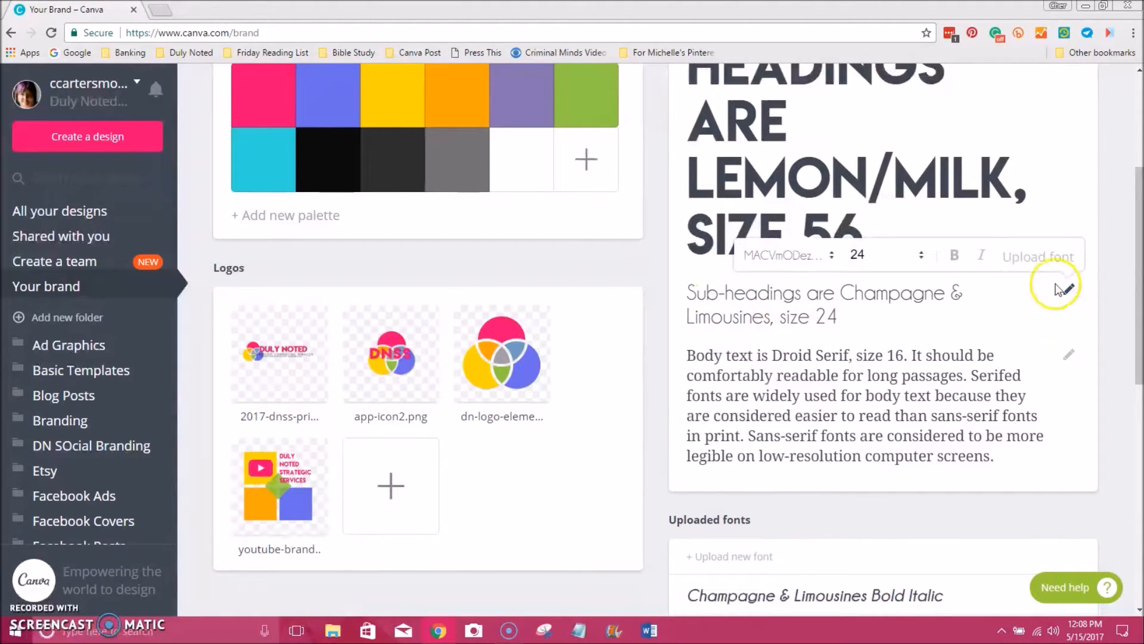
pyautogui.click(812, 255)
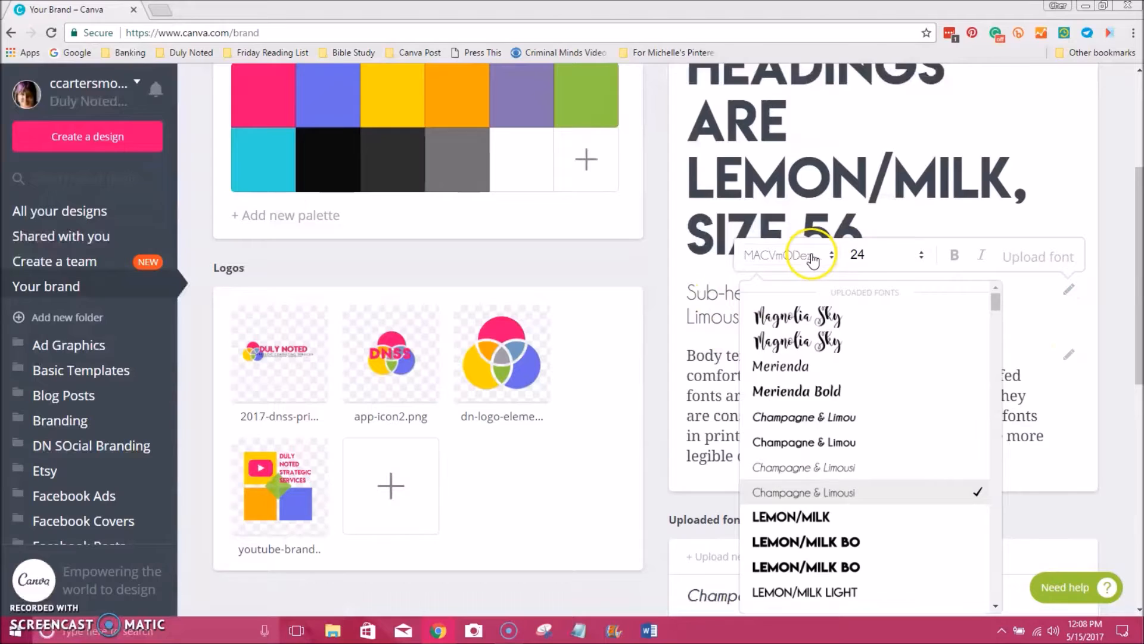
pyautogui.click(787, 419)
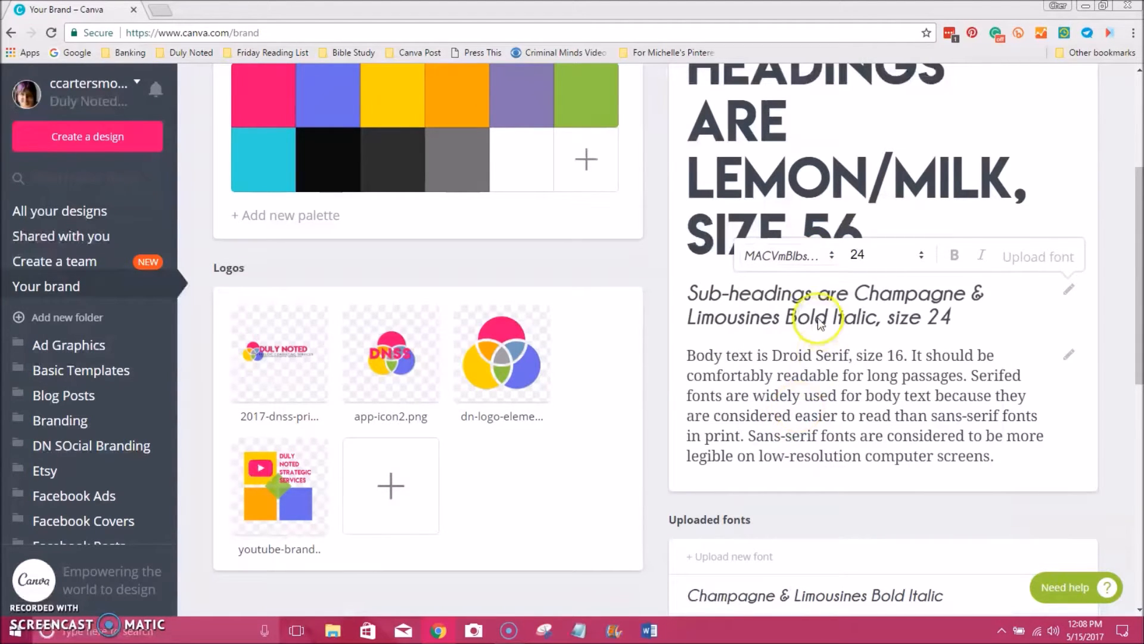
pyautogui.click(788, 262)
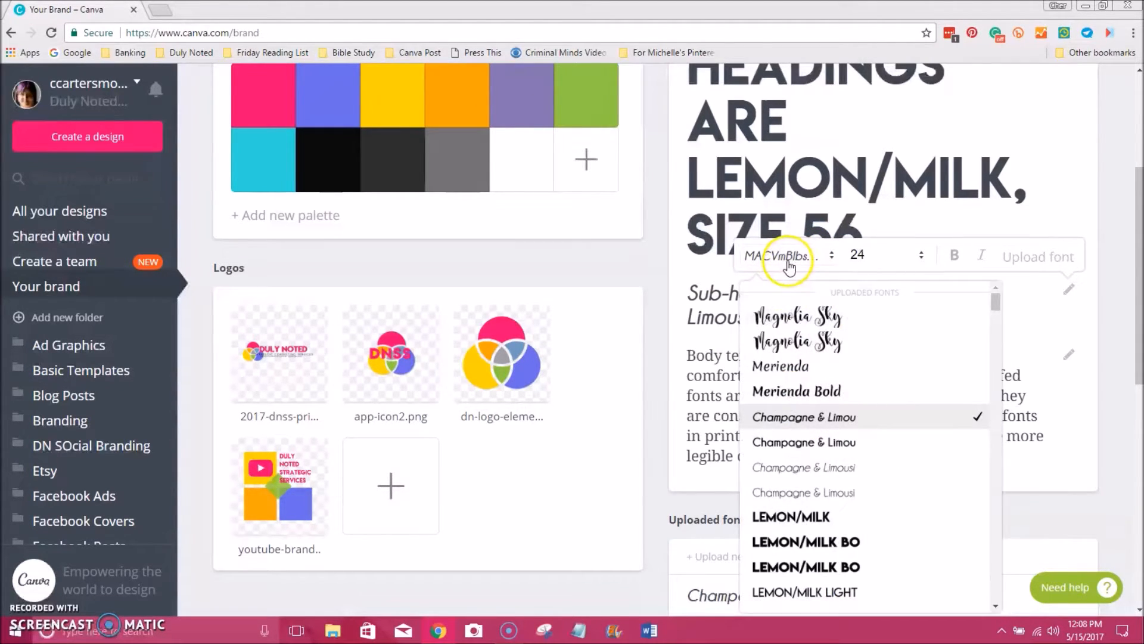
pyautogui.click(793, 444)
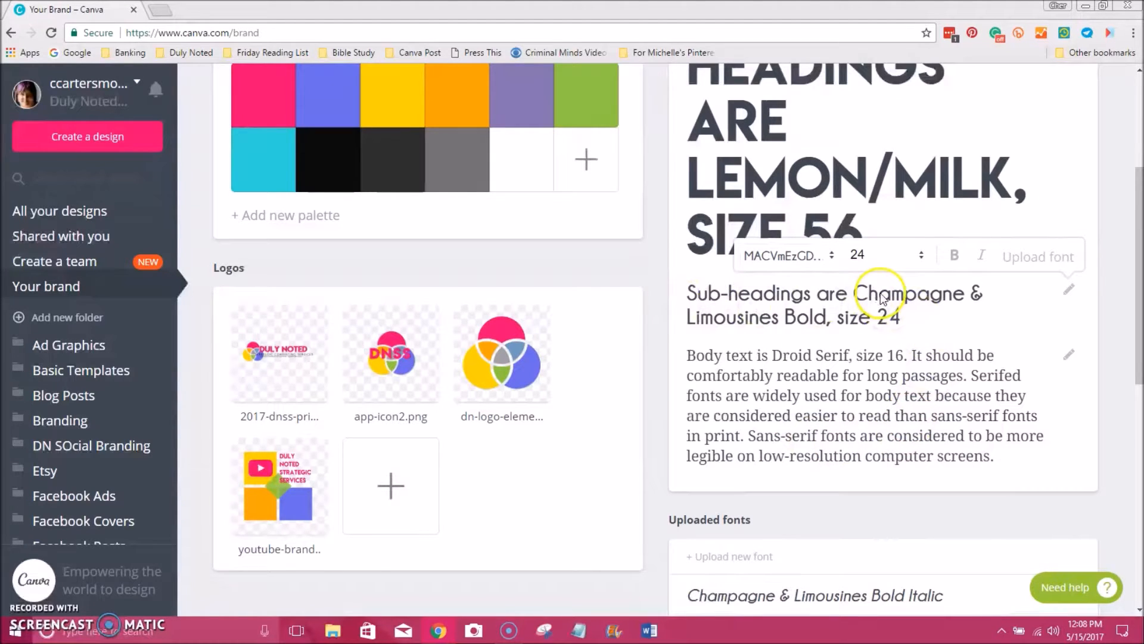
pyautogui.click(880, 260)
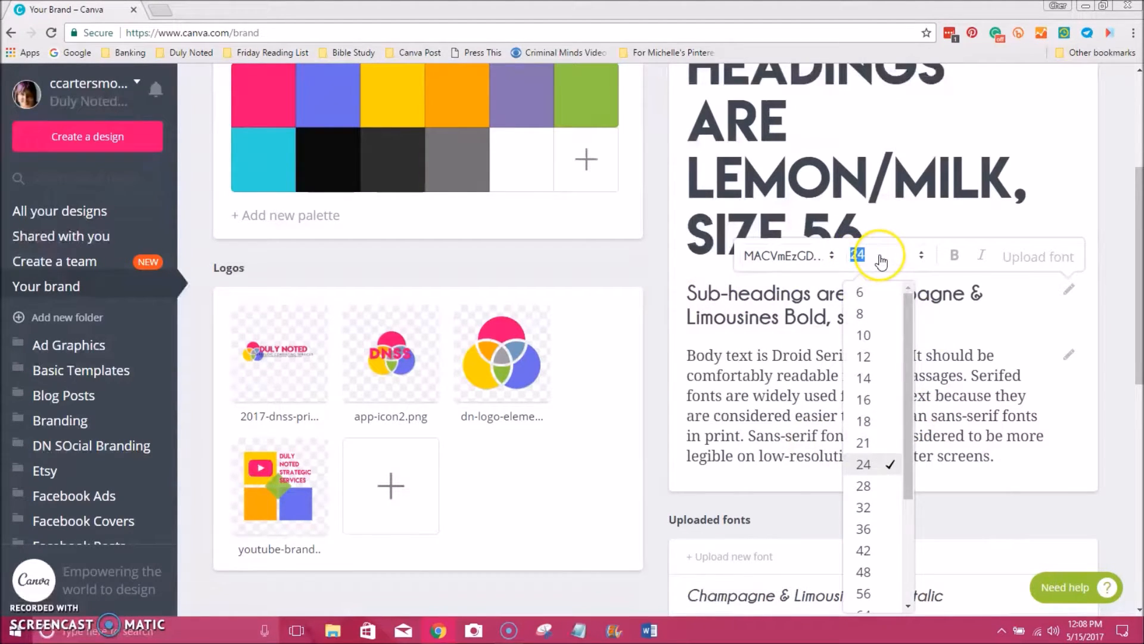
pyautogui.click(886, 464)
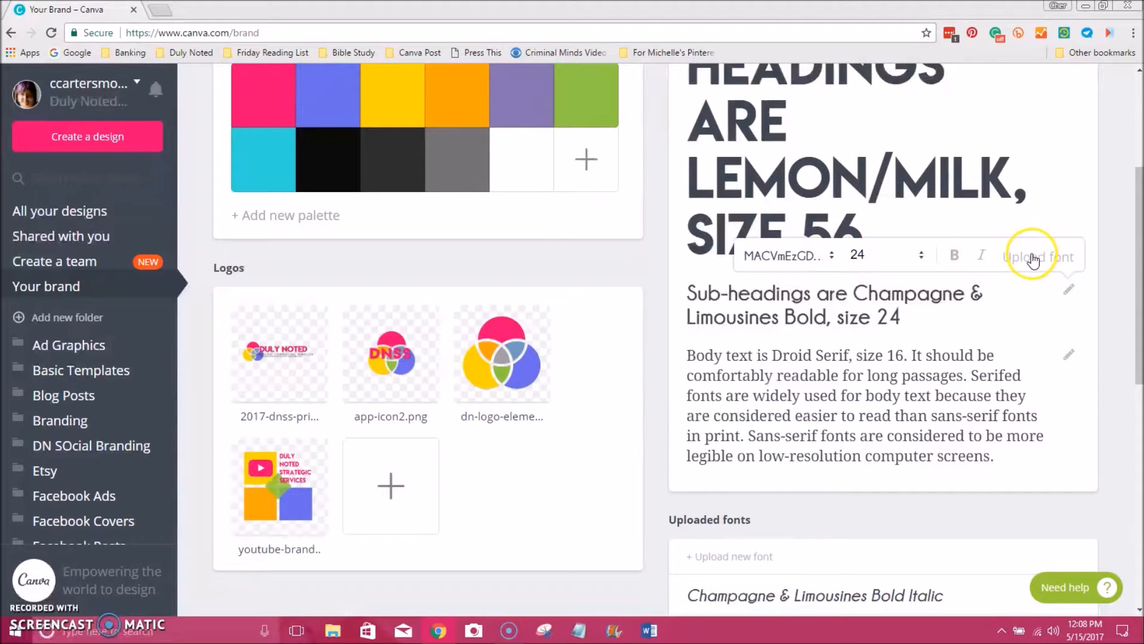
pyautogui.click(1107, 278)
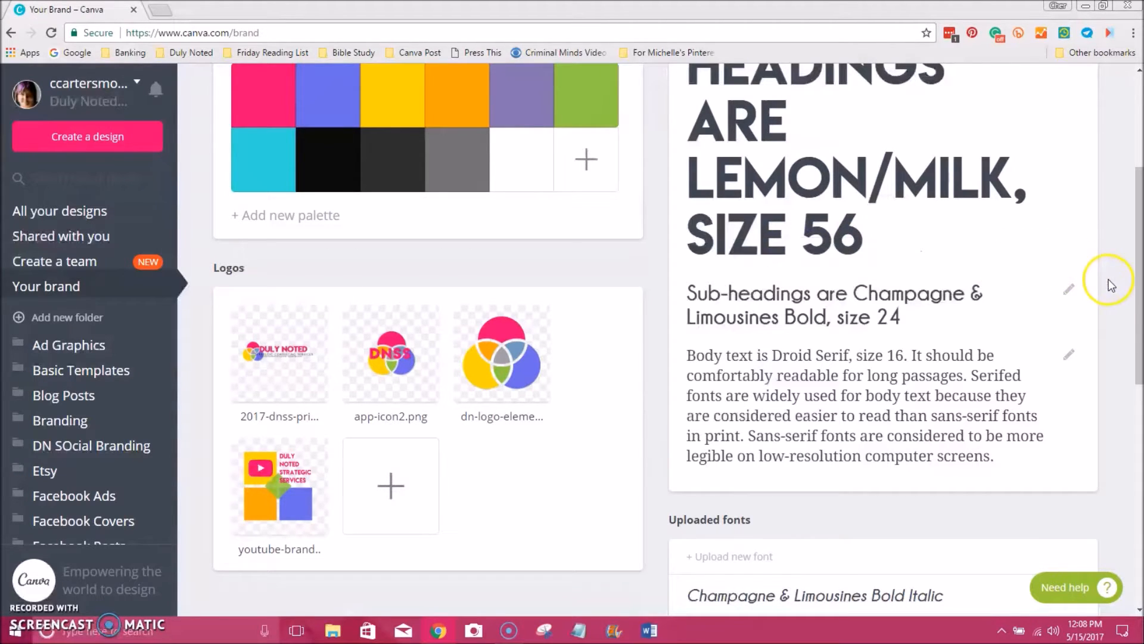
# Edit the body text style and set its font to Lato.
pyautogui.scroll(-1, 991, 328)
pyautogui.scroll(-2, 991, 327)
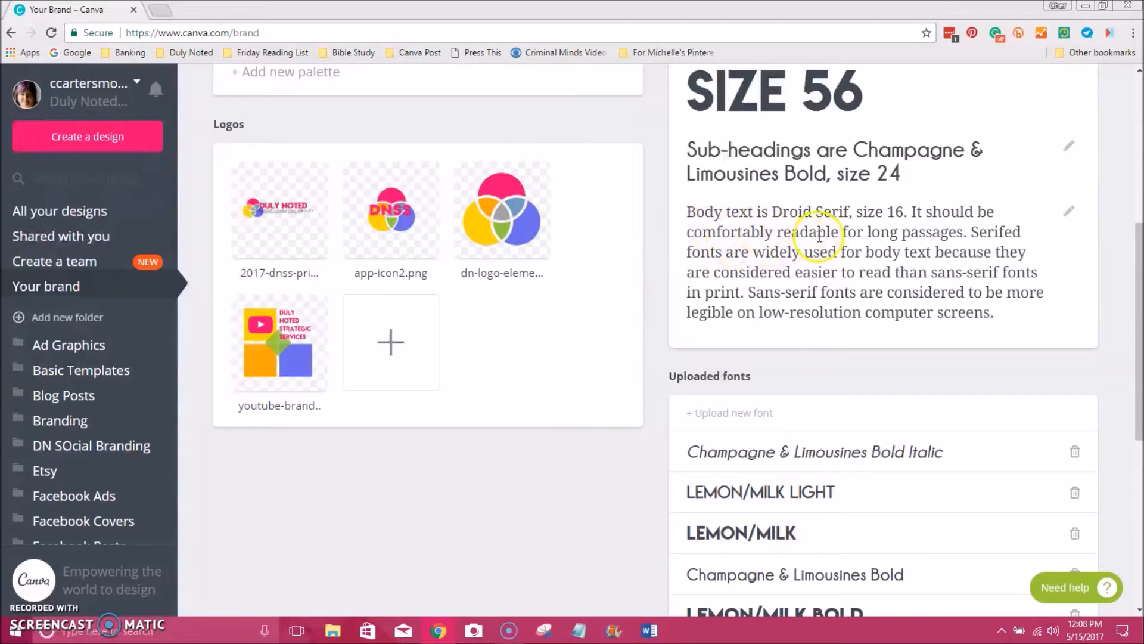
pyautogui.click(1069, 213)
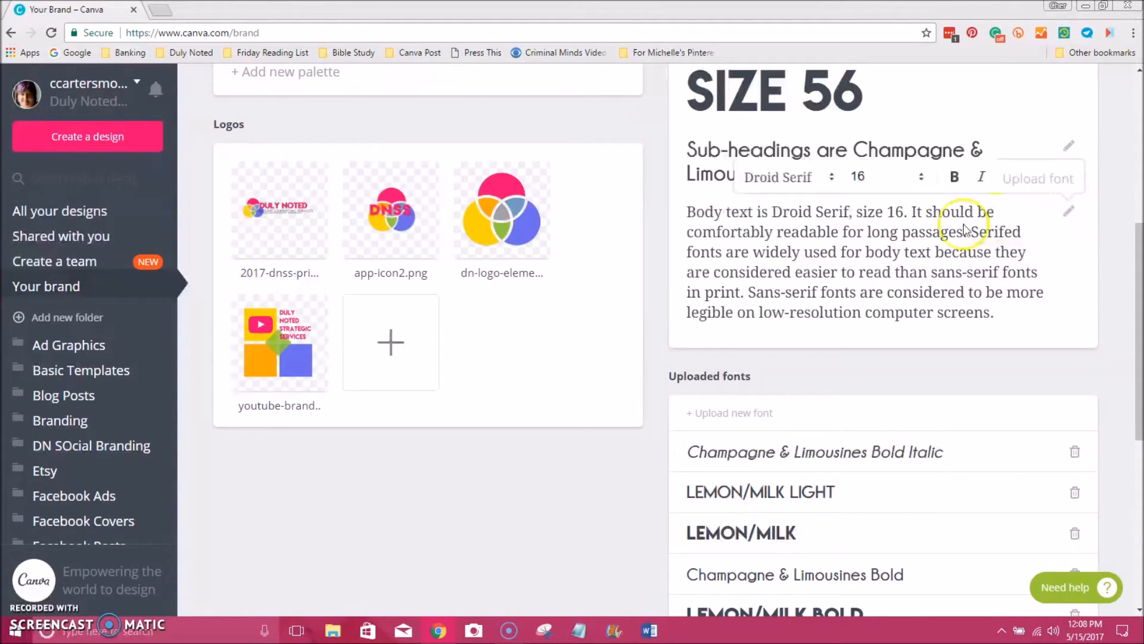
pyautogui.click(793, 178)
pyautogui.scroll(-3, 862, 395)
pyautogui.scroll(-8, 862, 395)
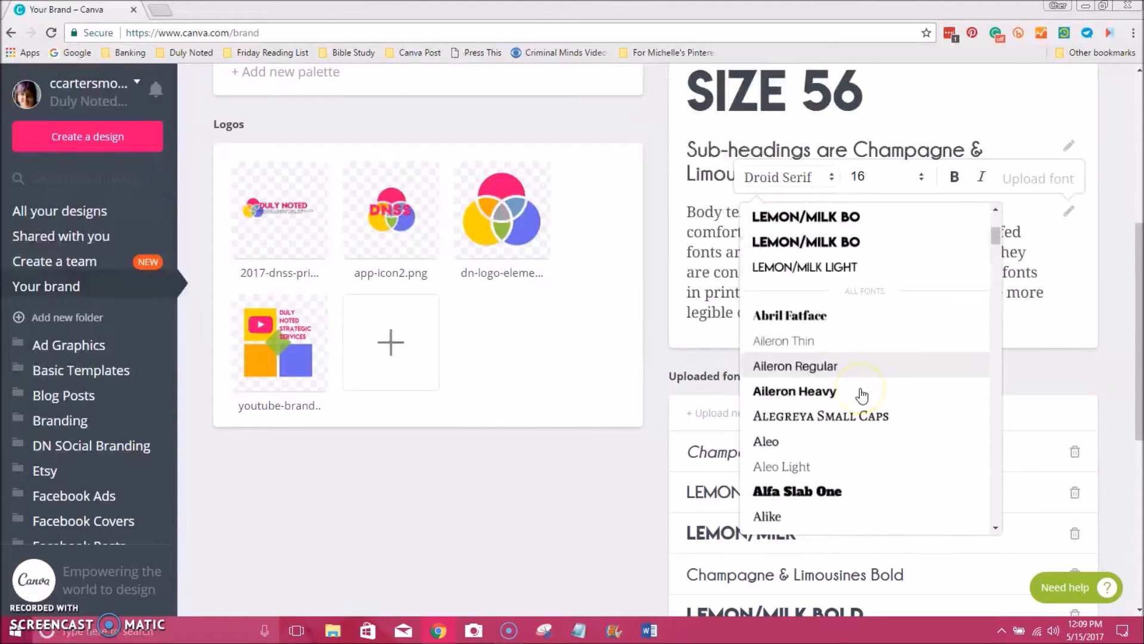
pyautogui.scroll(-6, 862, 395)
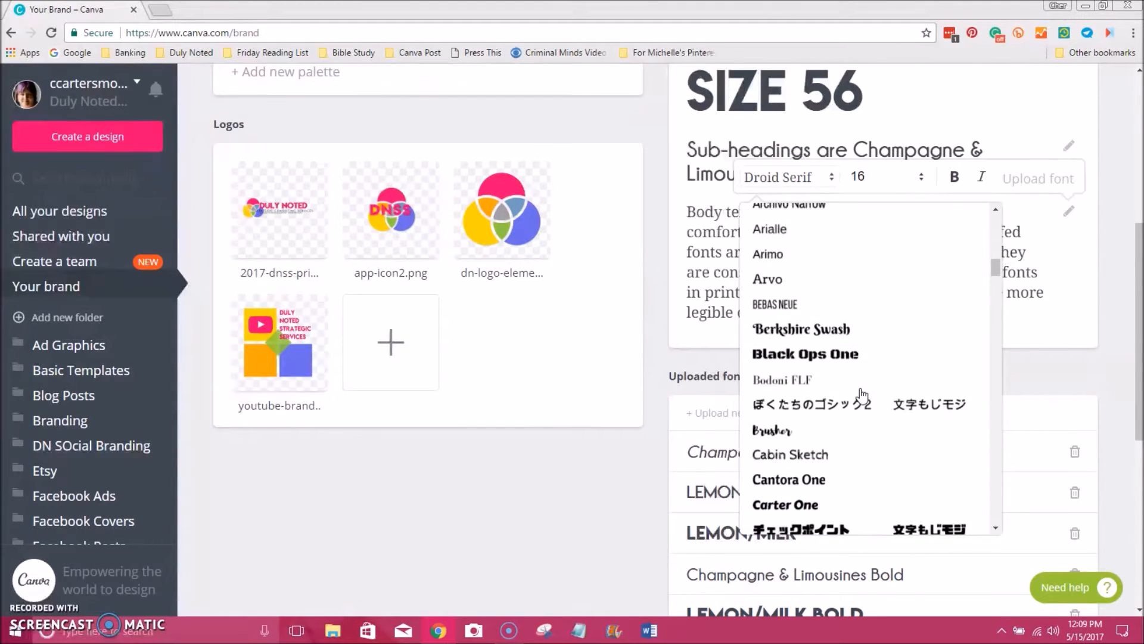
pyautogui.scroll(-4, 862, 395)
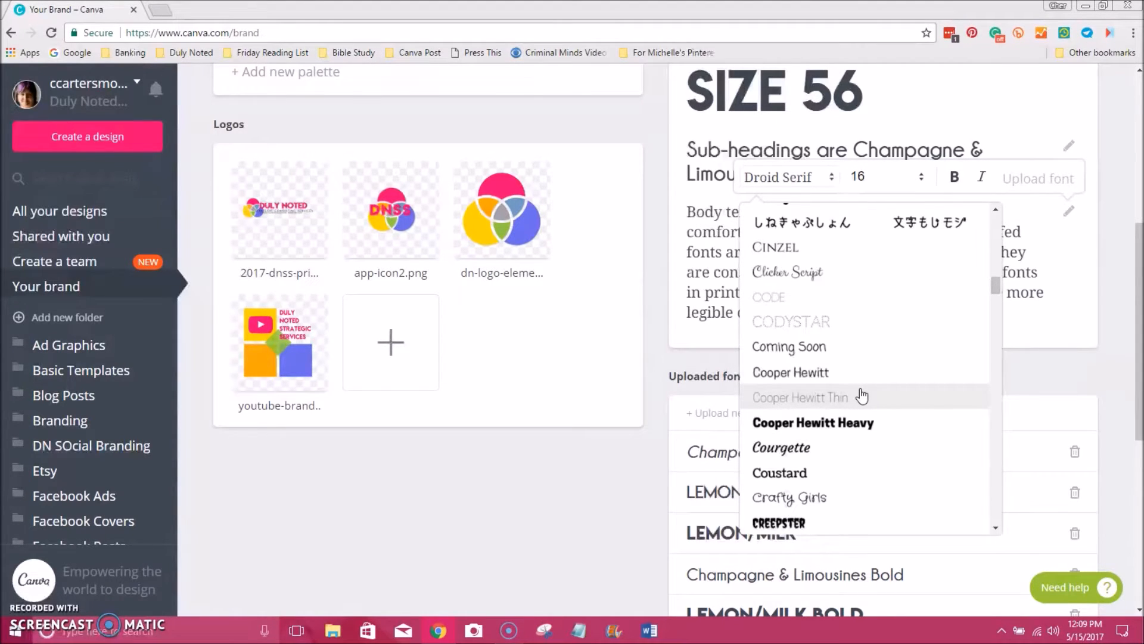
pyautogui.scroll(-6, 846, 387)
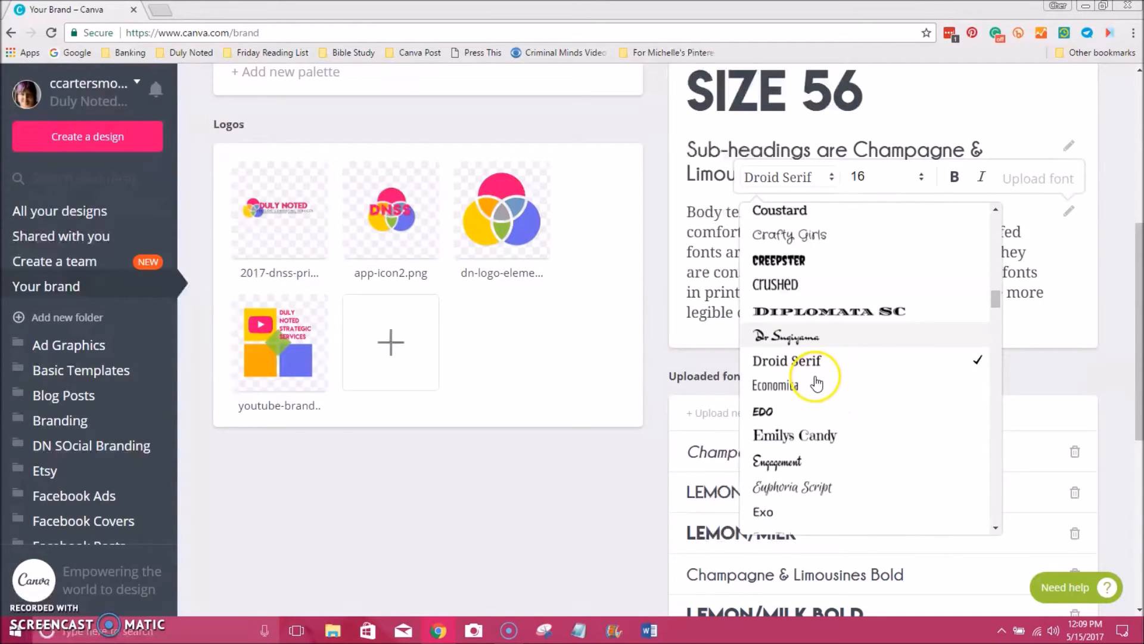
pyautogui.scroll(-10, 816, 383)
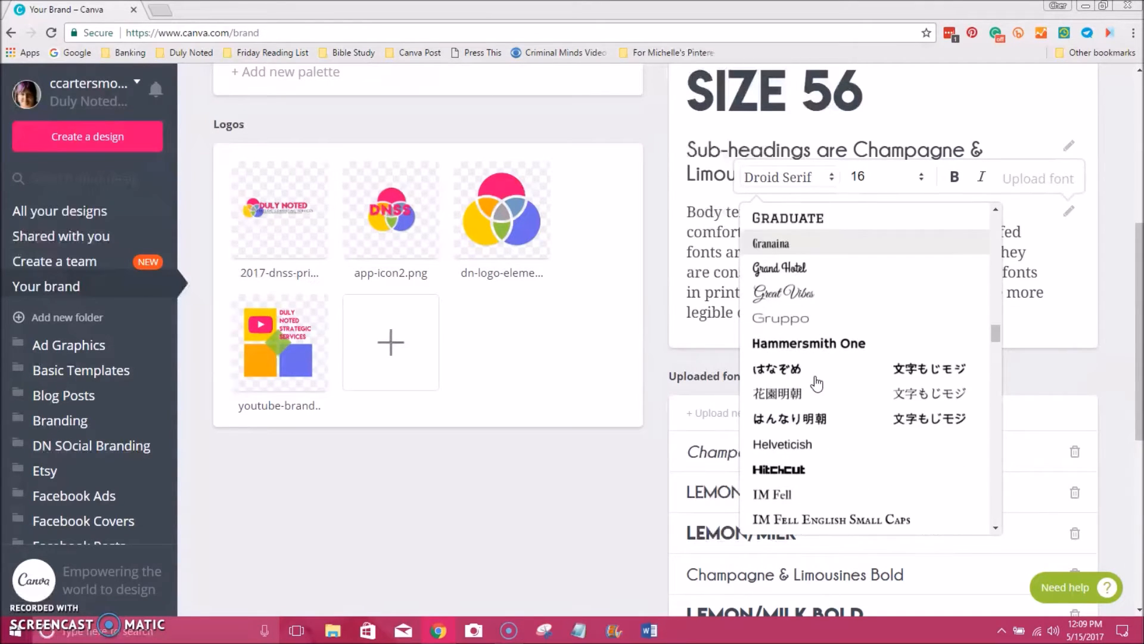
pyautogui.scroll(-8, 816, 383)
pyautogui.click(796, 370)
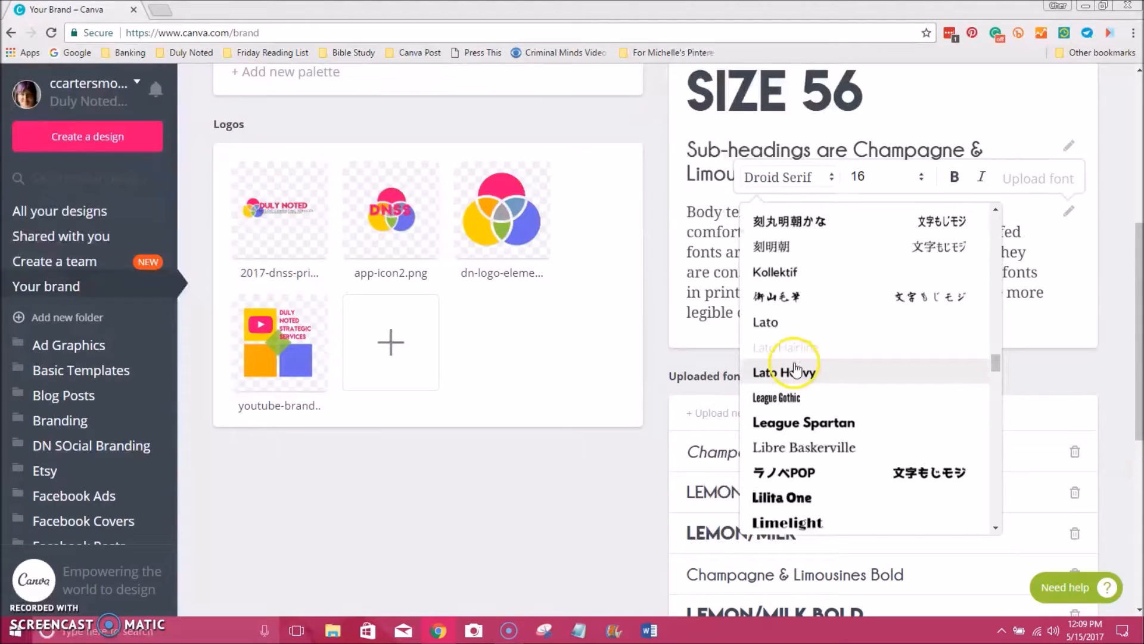
pyautogui.click(763, 325)
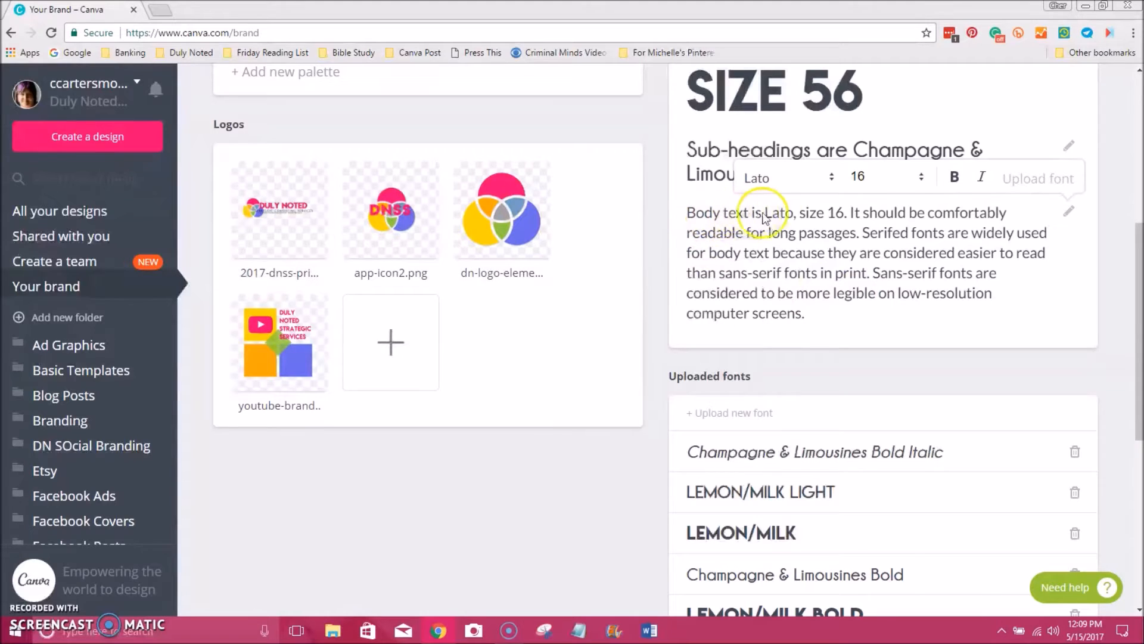
# Review the brand kit's color palette, logos and heading, sub-heading and body fonts.
pyautogui.scroll(3, 820, 322)
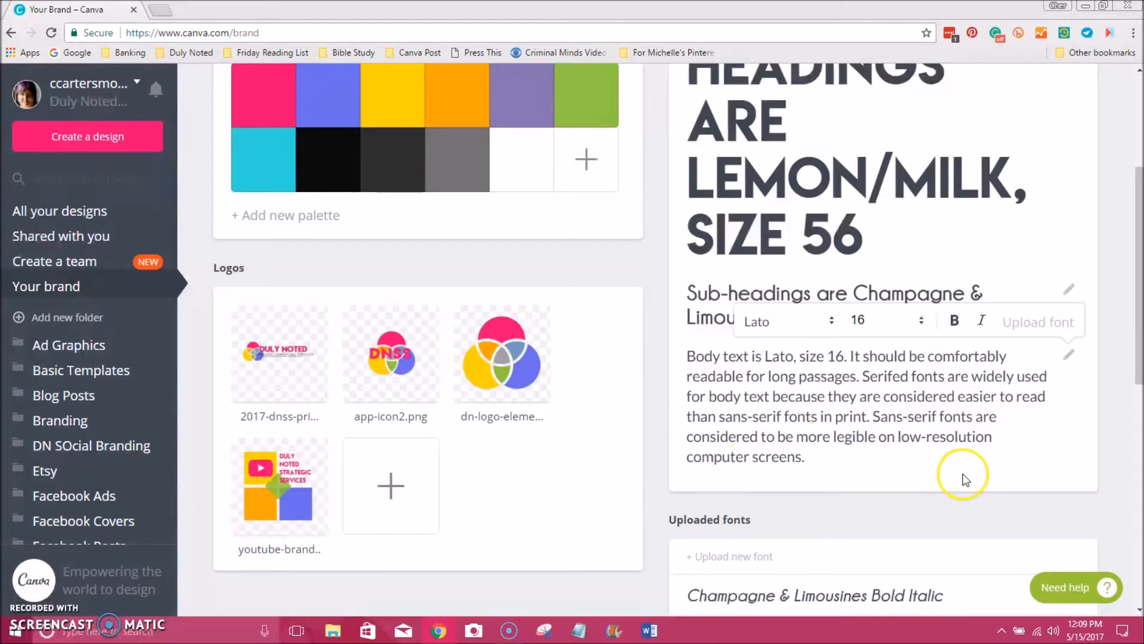
pyautogui.scroll(-2, 1100, 384)
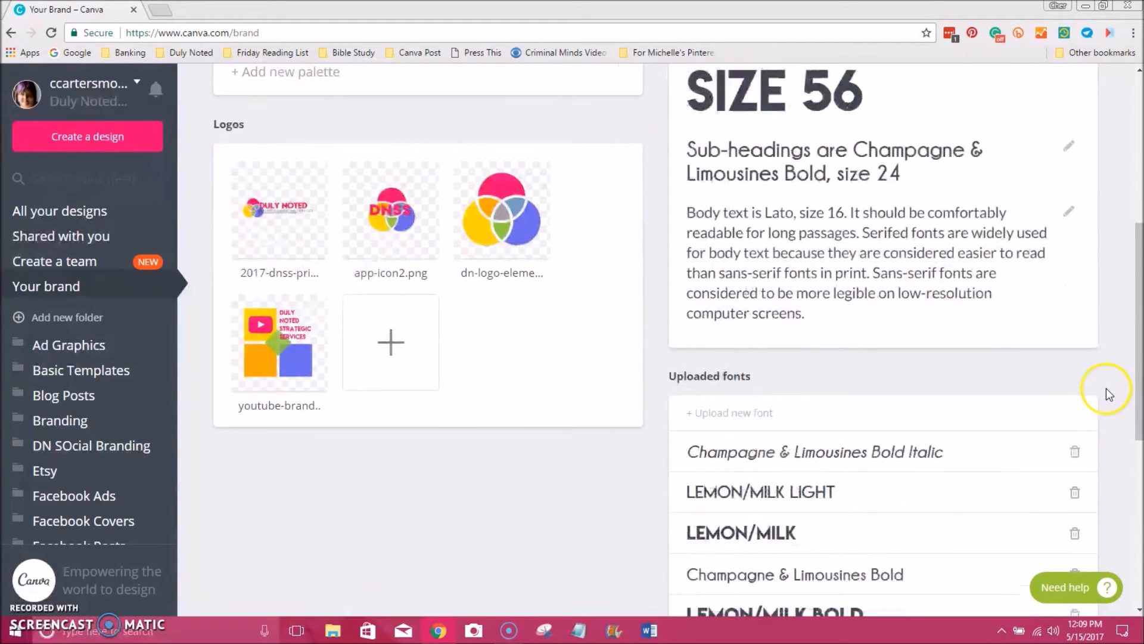
pyautogui.scroll(2, 1113, 391)
pyautogui.scroll(4, 1113, 394)
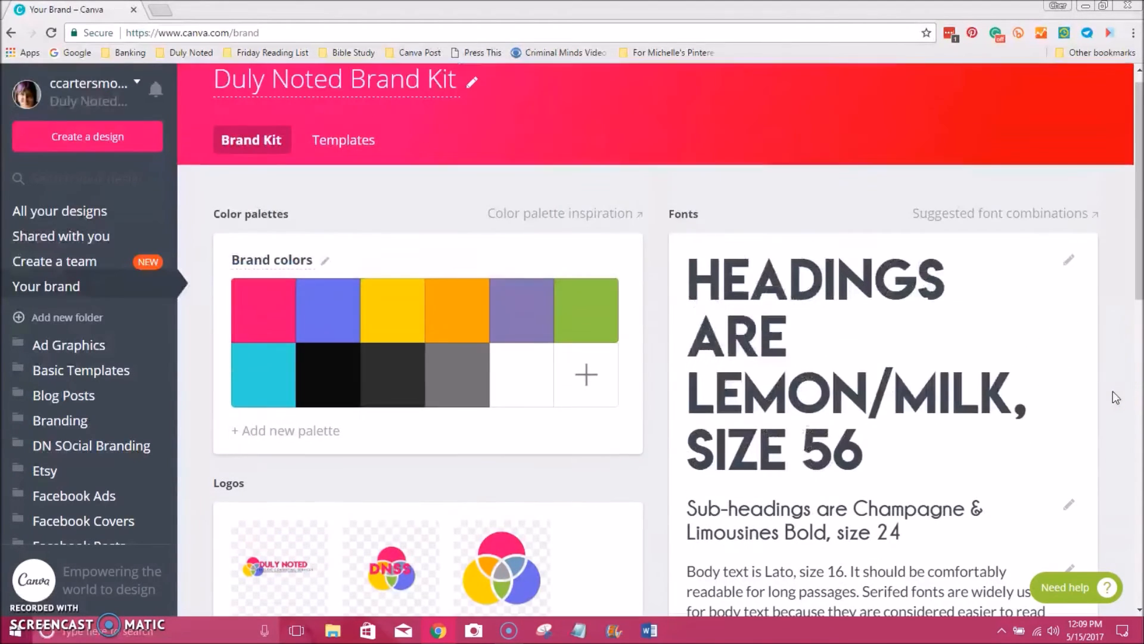
pyautogui.scroll(-5, 1112, 392)
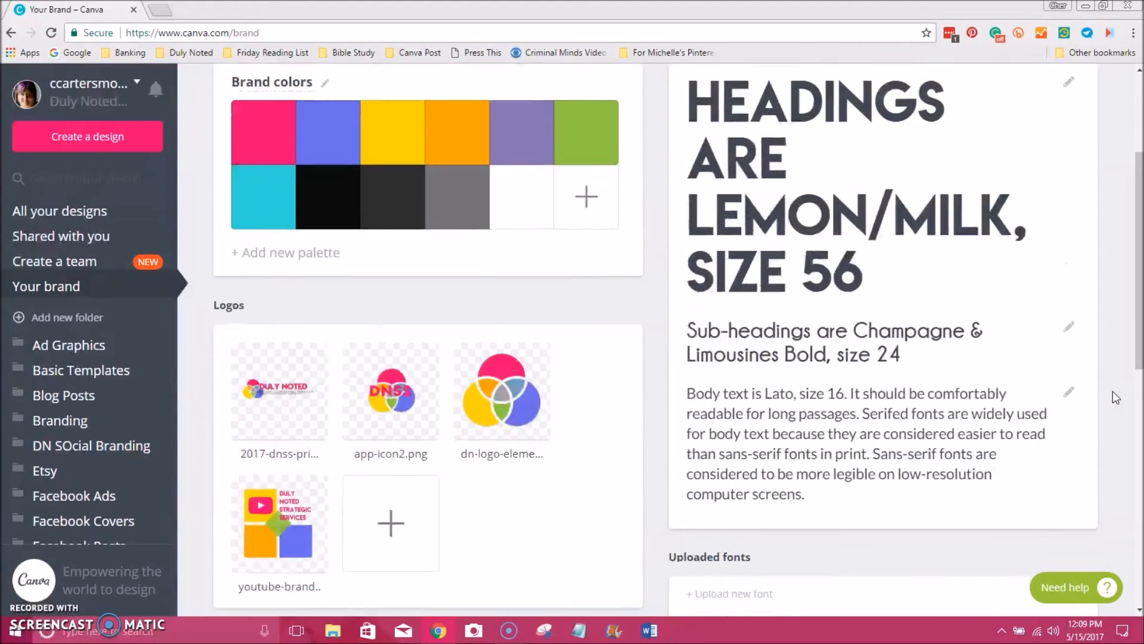
pyautogui.scroll(-7, 1113, 391)
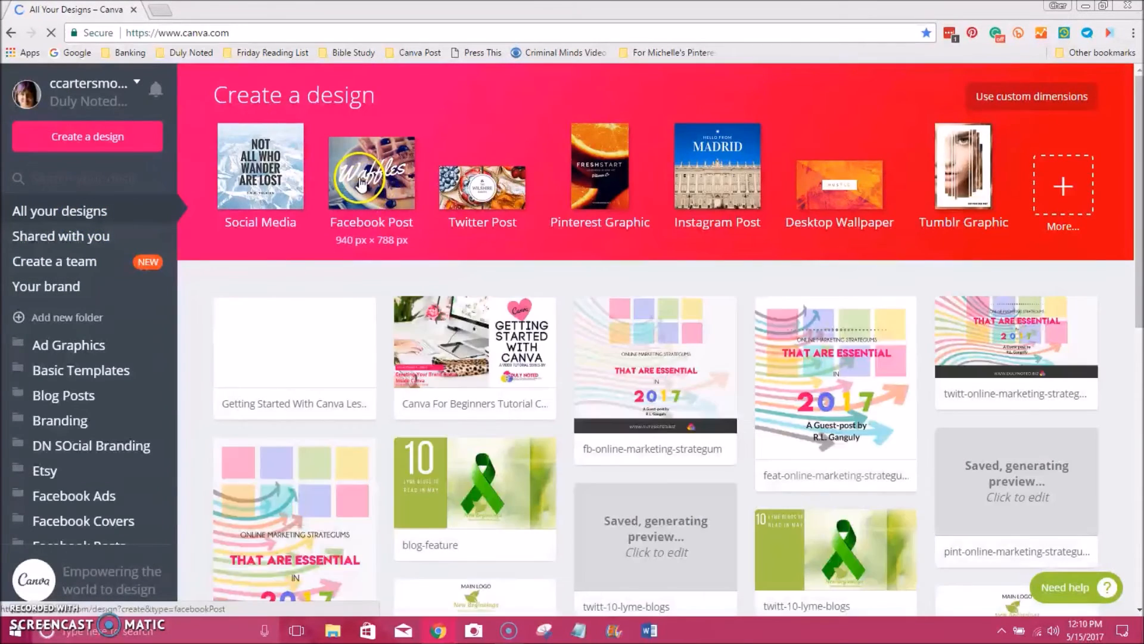
# Create a new Facebook Post design and apply the yellow "HASHTAG FOR A CHANCE TO WIN!" layout to it.
pyautogui.click(370, 190)
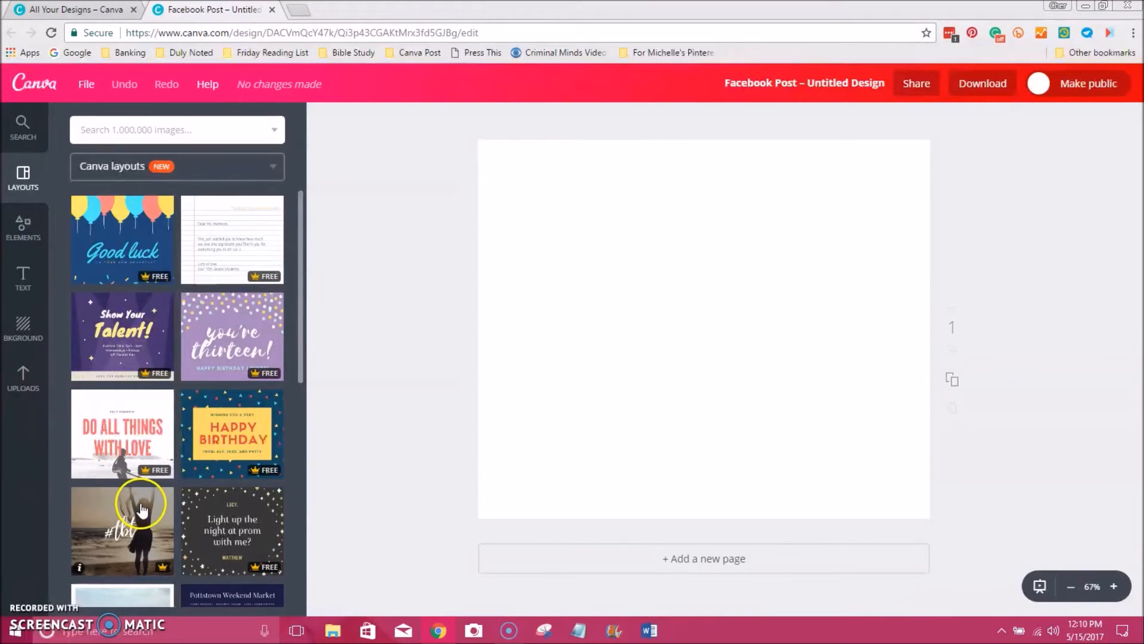
pyautogui.scroll(-5, 250, 471)
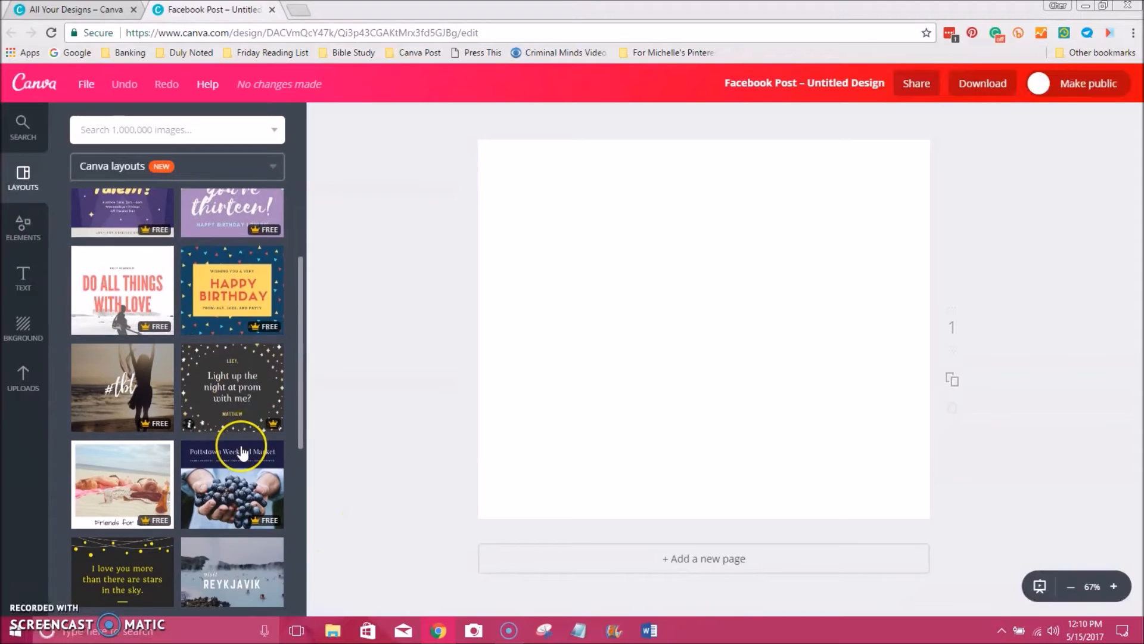
pyautogui.scroll(-3, 243, 454)
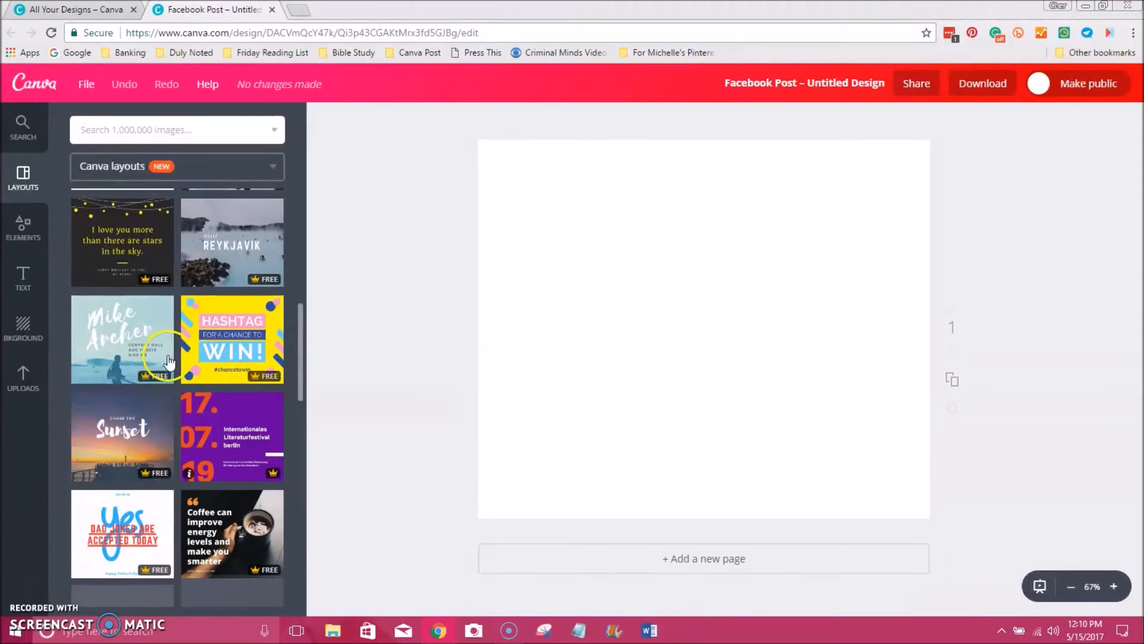
pyautogui.click(217, 350)
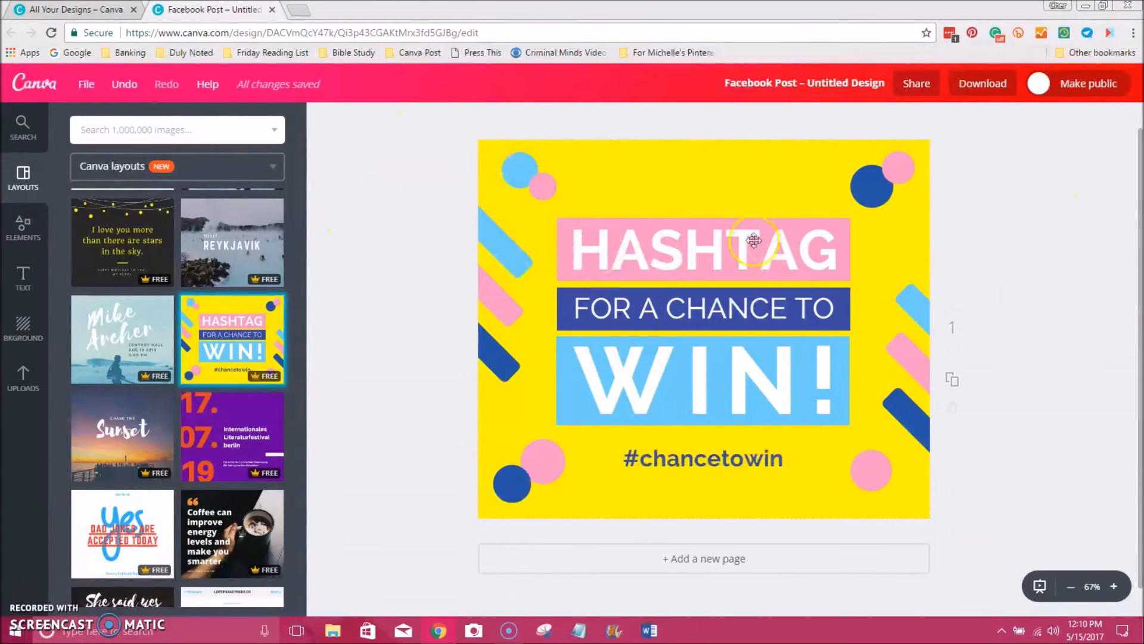
# Change the font of the "HASHTAG" text to the LEMON/MILK brand font.
pyautogui.click(630, 238)
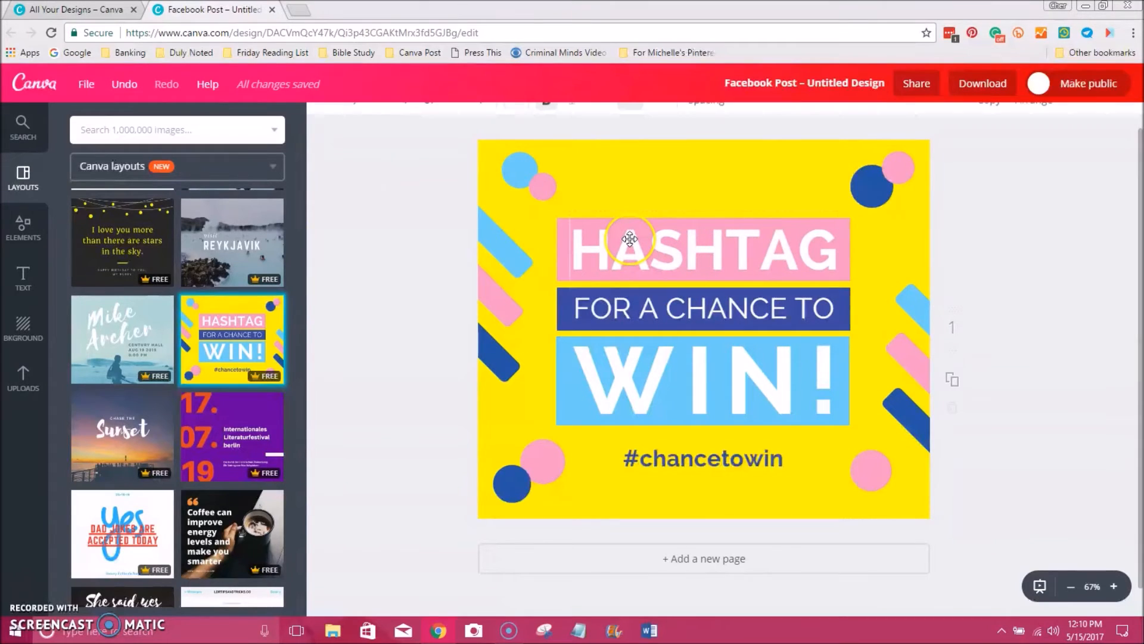
pyautogui.click(364, 120)
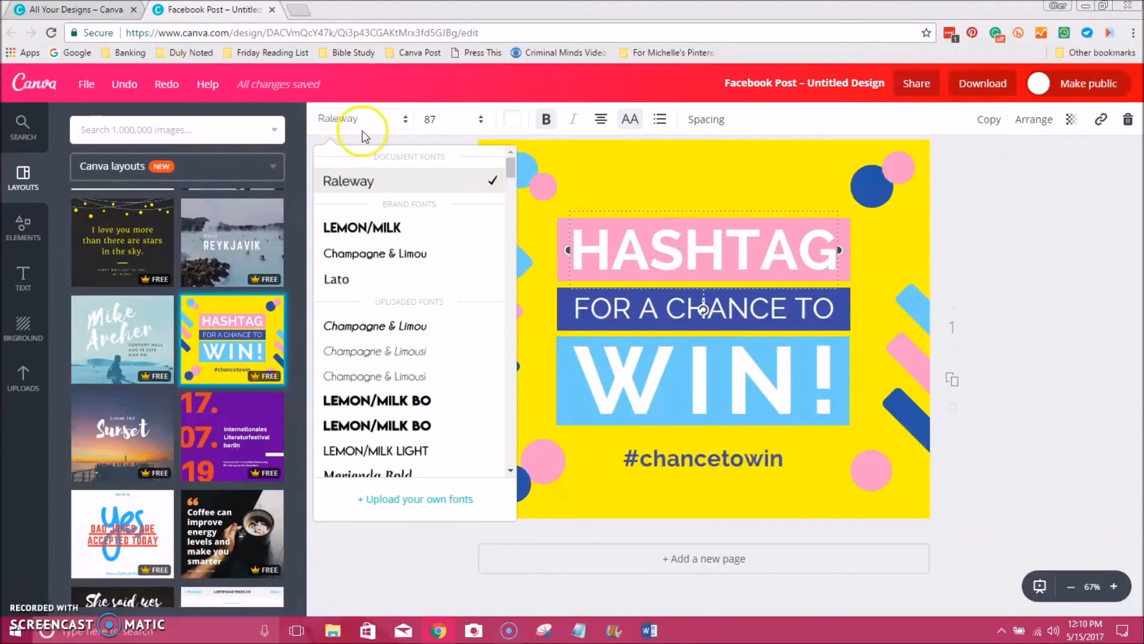
pyautogui.click(349, 224)
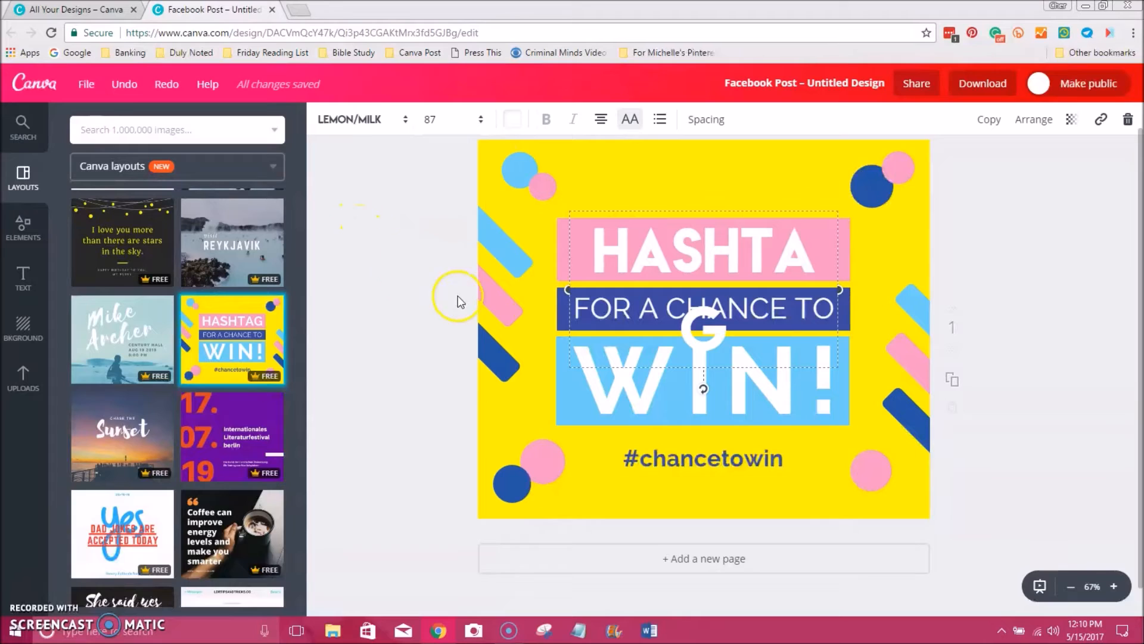
# Set the "HASHTAG" text's size to 48 and move it down to the vertical middle of the pink rectangle.
pyautogui.click(445, 130)
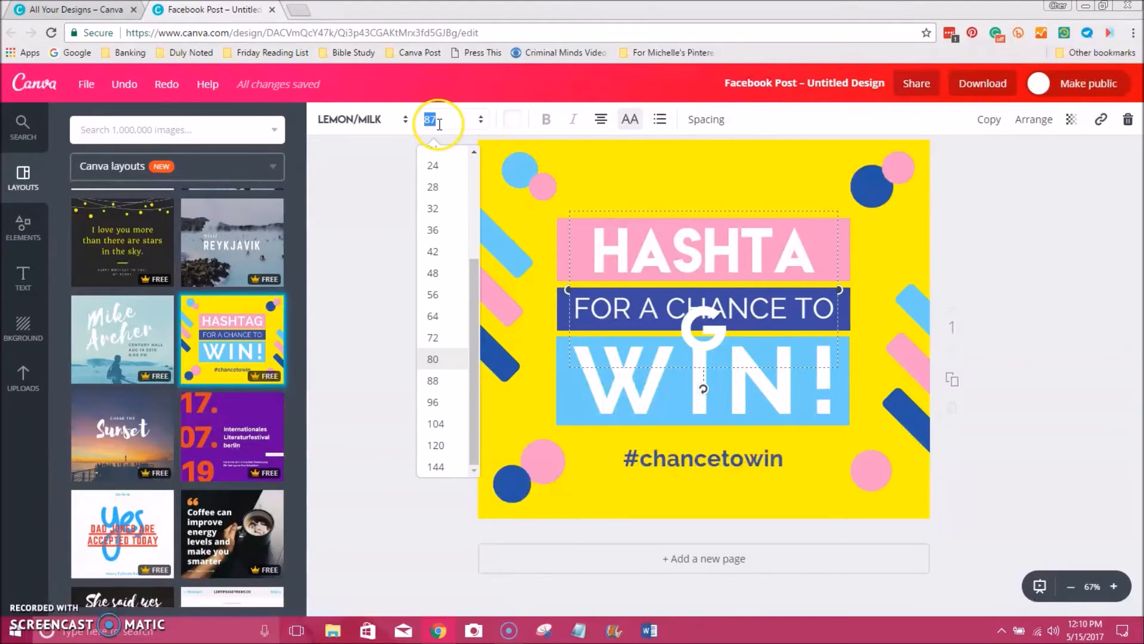
pyautogui.click(436, 253)
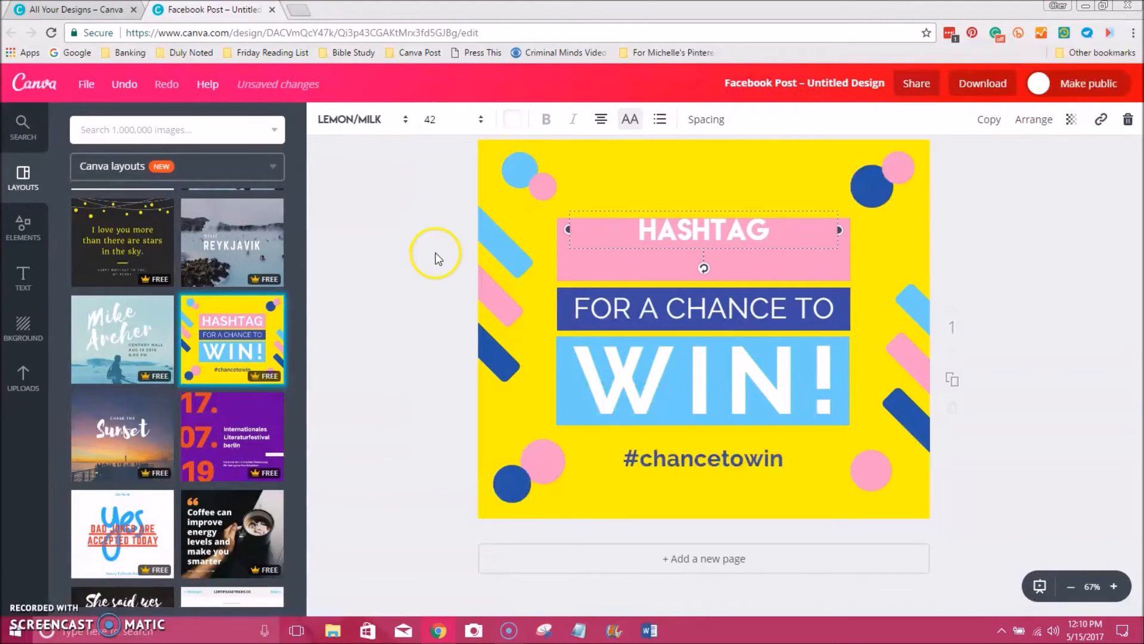
pyautogui.click(428, 120)
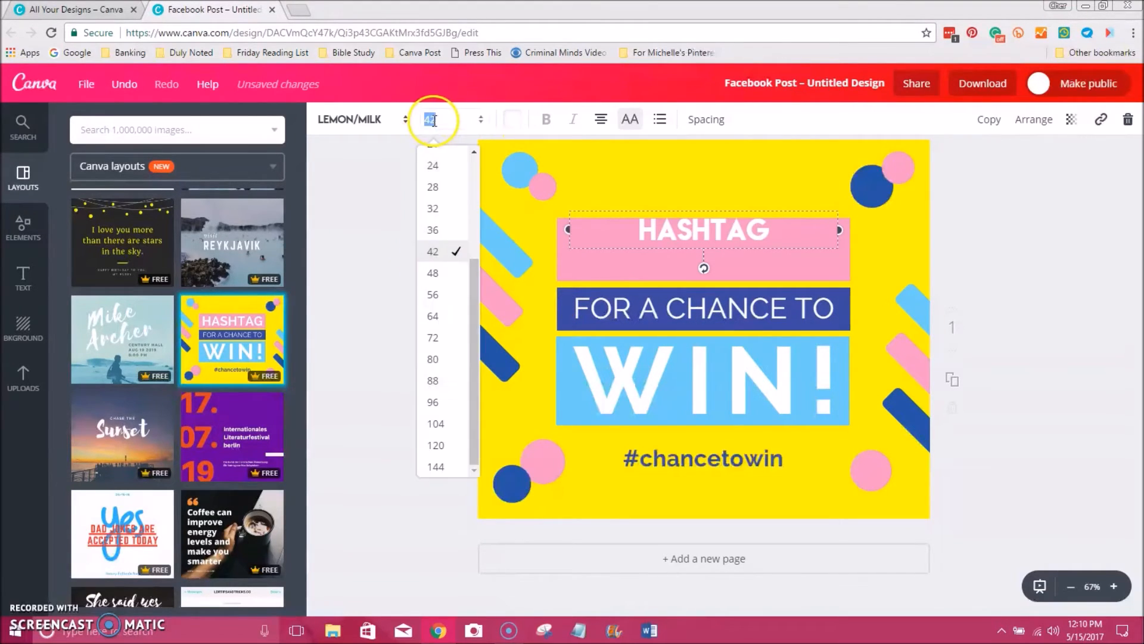
pyautogui.click(434, 274)
pyautogui.moveTo(725, 209); pyautogui.dragTo(726, 226)
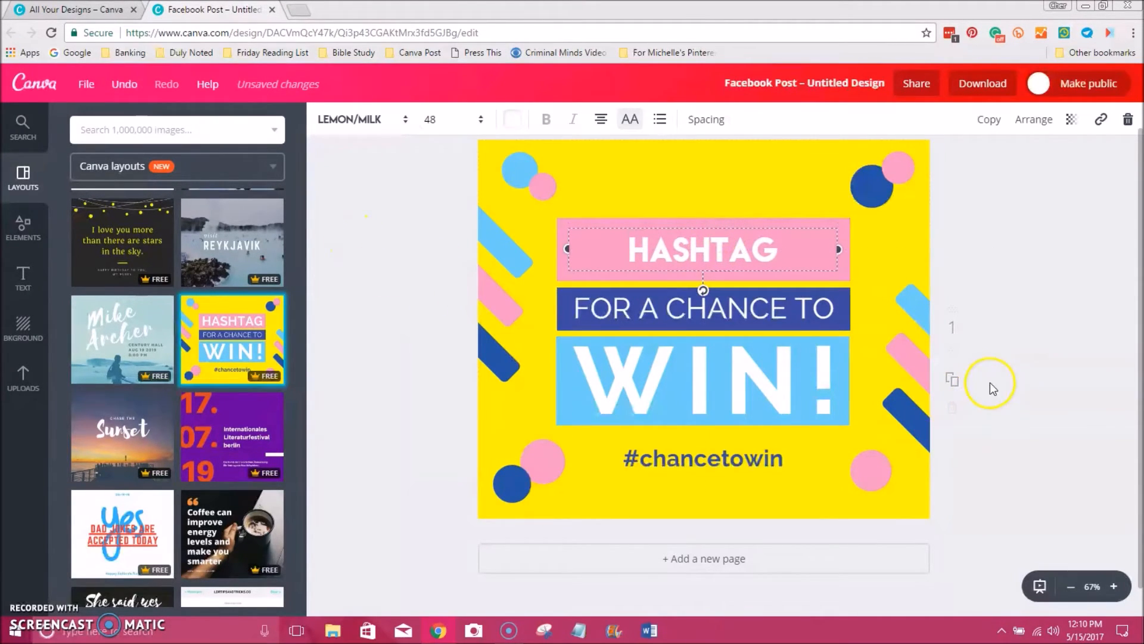
# Recolor the rectangle behind the "HASHTAG" text with the hot pink brand color.
pyautogui.click(844, 250)
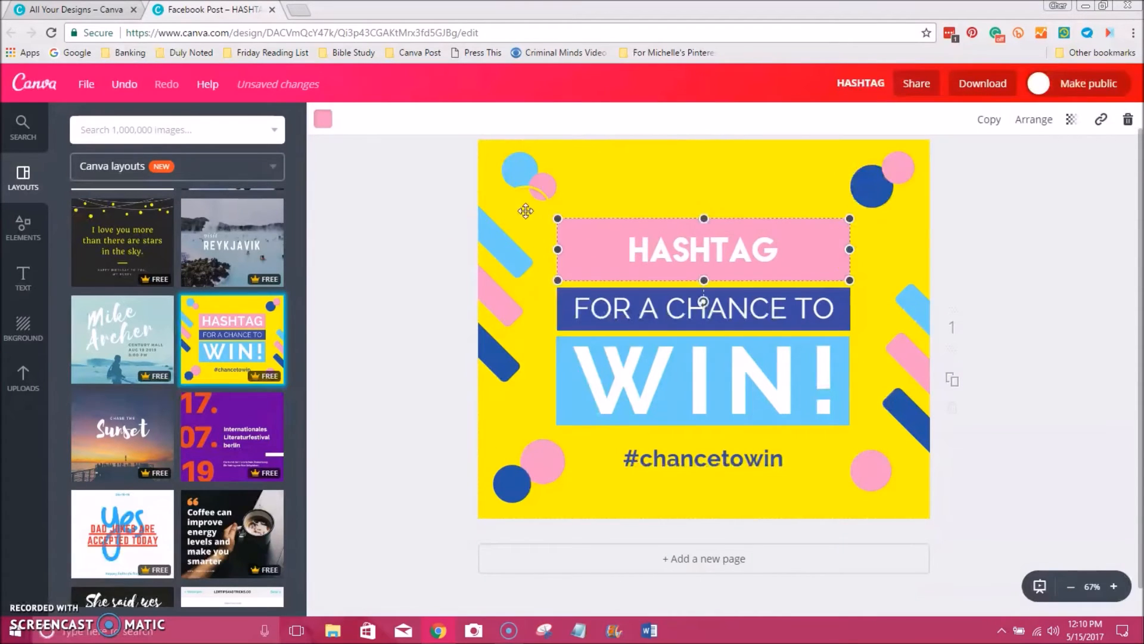
pyautogui.click(325, 122)
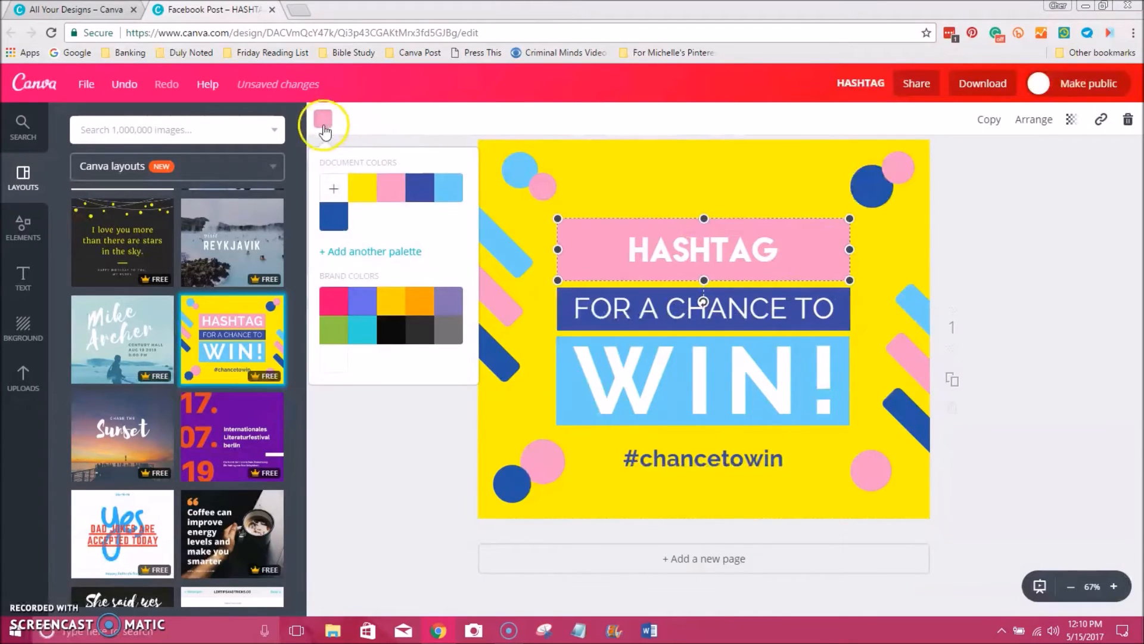
pyautogui.click(333, 302)
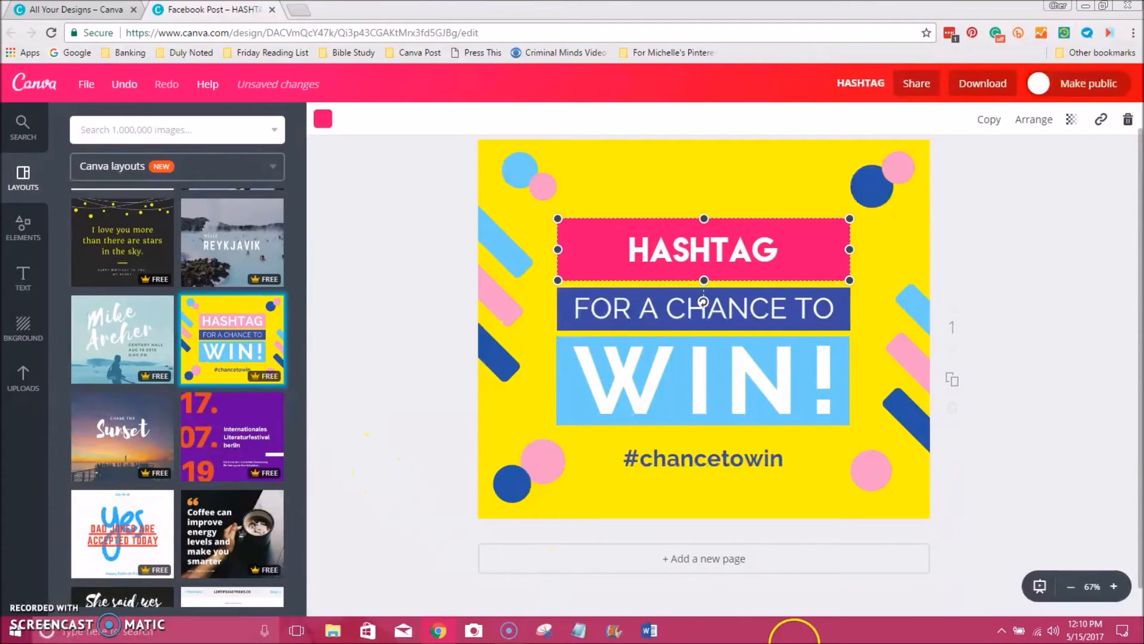
# Recolor the upper-left pair of overlapping circles with brand colors: turquoise for the larger circle and hot pink for the smaller one.
pyautogui.click(524, 171)
pyautogui.click(317, 124)
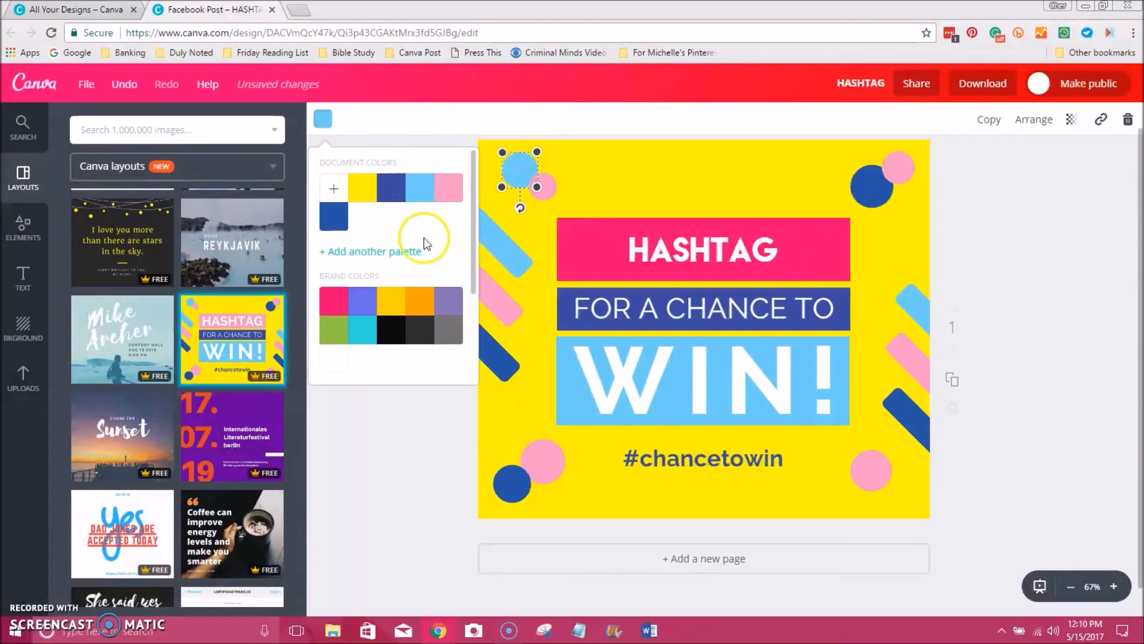
pyautogui.click(362, 329)
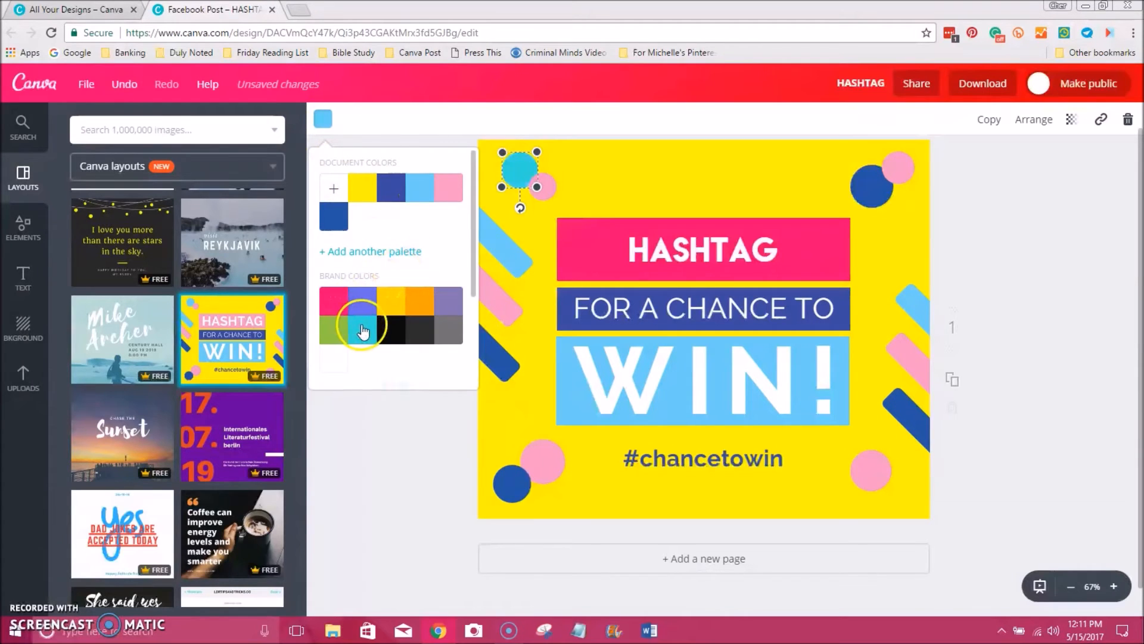
pyautogui.click(394, 470)
pyautogui.click(542, 186)
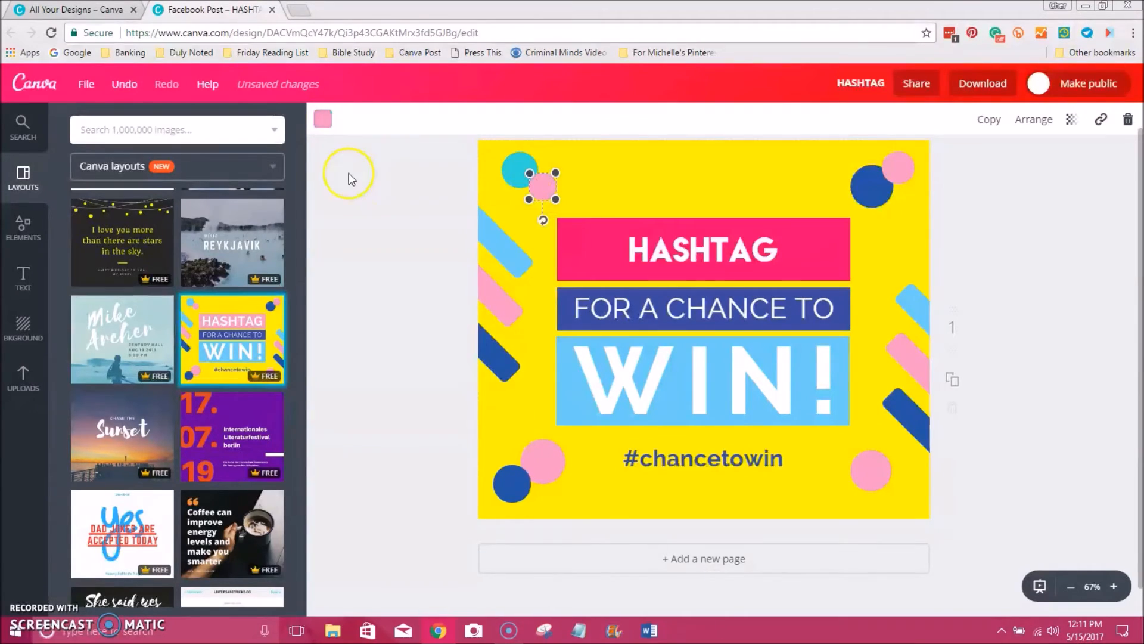
pyautogui.click(322, 126)
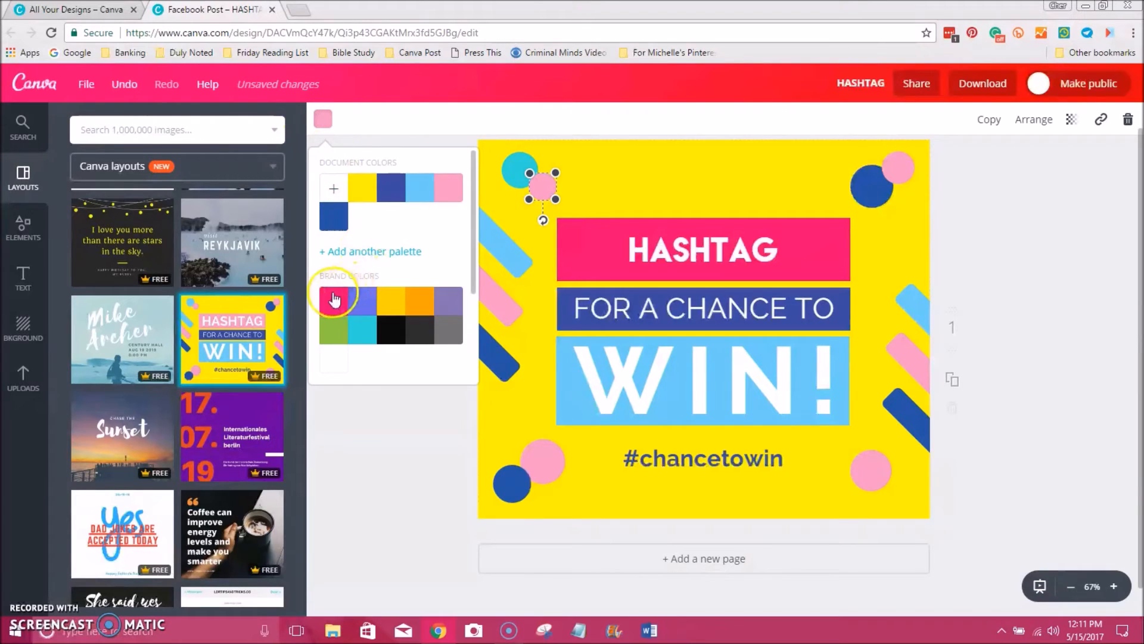
pyautogui.click(332, 299)
pyautogui.click(365, 454)
# Change the design's bright yellow background to the golden yellow brand color.
pyautogui.click(584, 499)
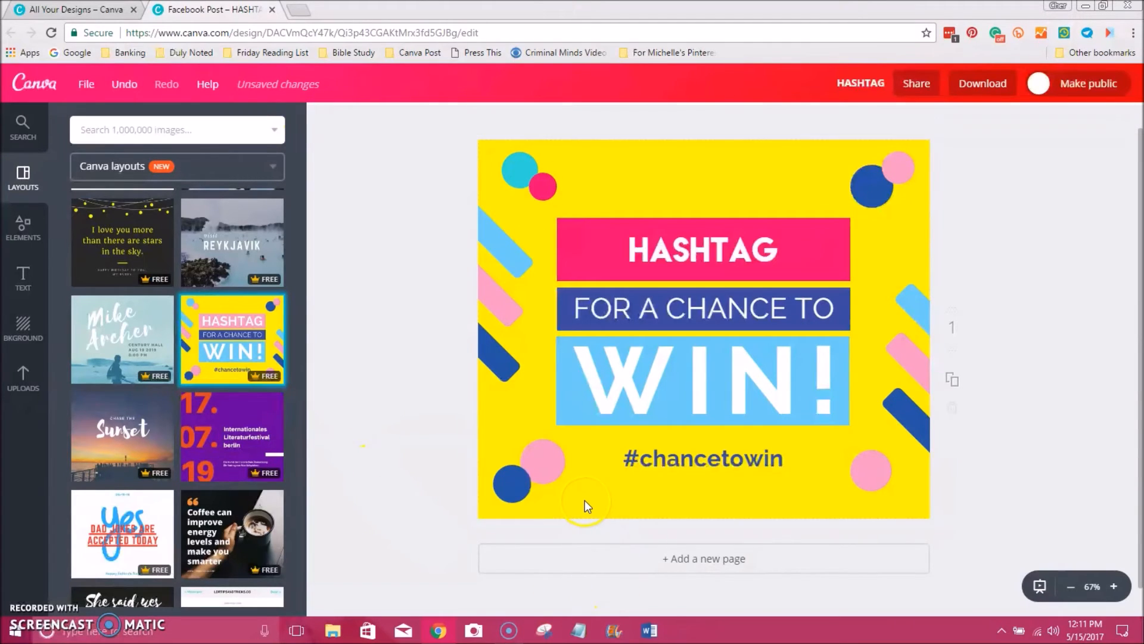
pyautogui.click(584, 499)
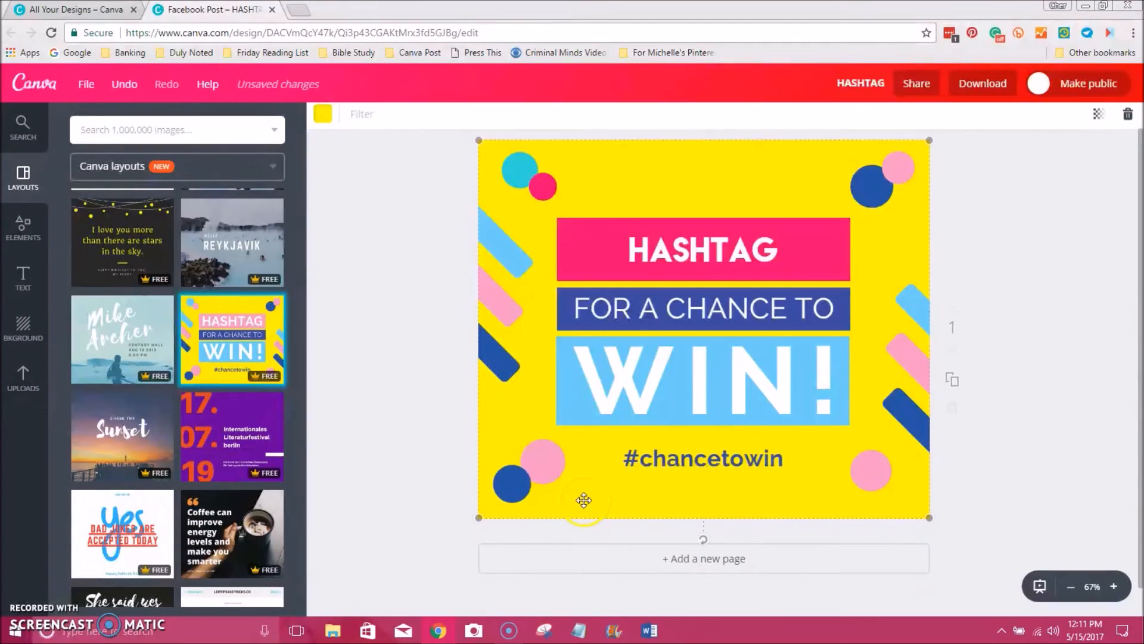
pyautogui.click(323, 120)
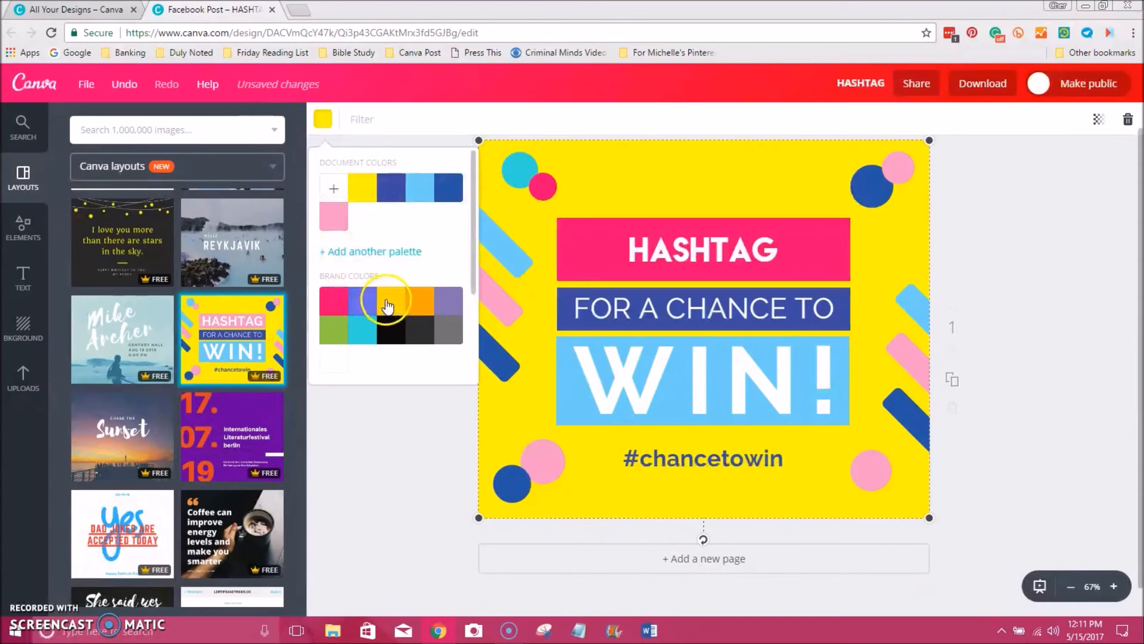
pyautogui.click(383, 308)
pyautogui.click(379, 436)
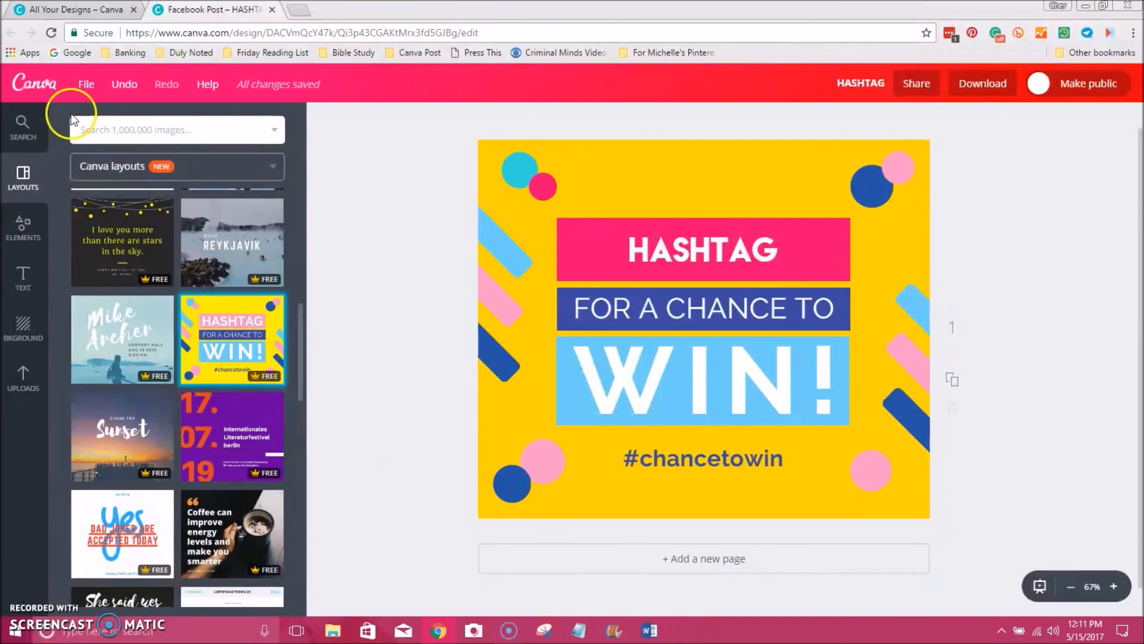
# Replace the current layout with the "Friends for Life" beach photo layout.
pyautogui.scroll(-5, 116, 382)
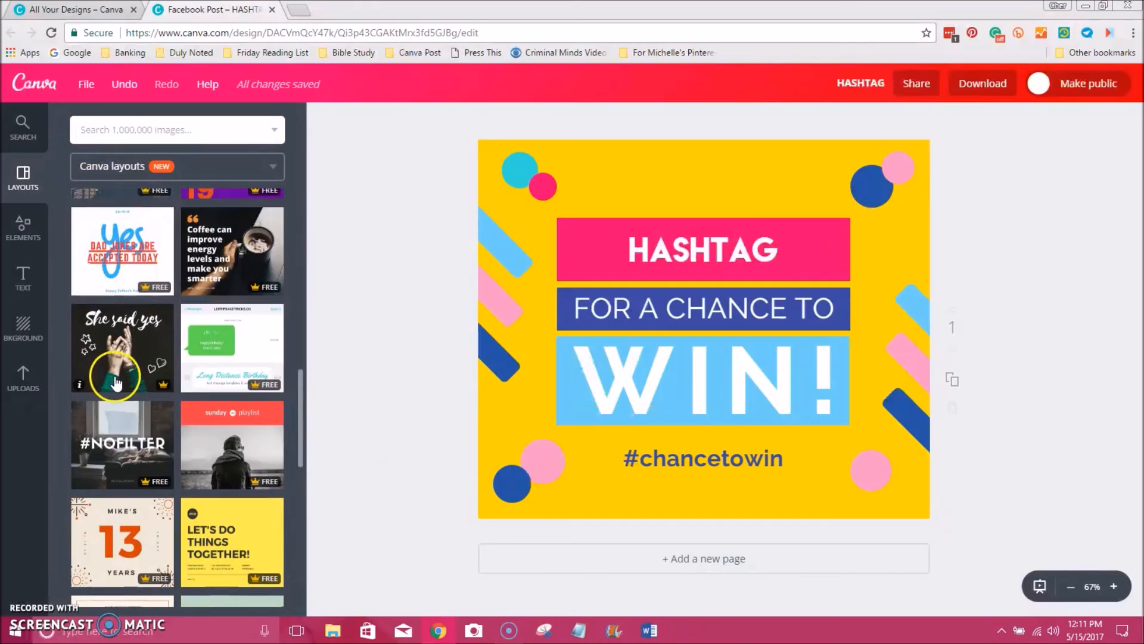
pyautogui.scroll(8, 117, 346)
pyautogui.scroll(2, 122, 292)
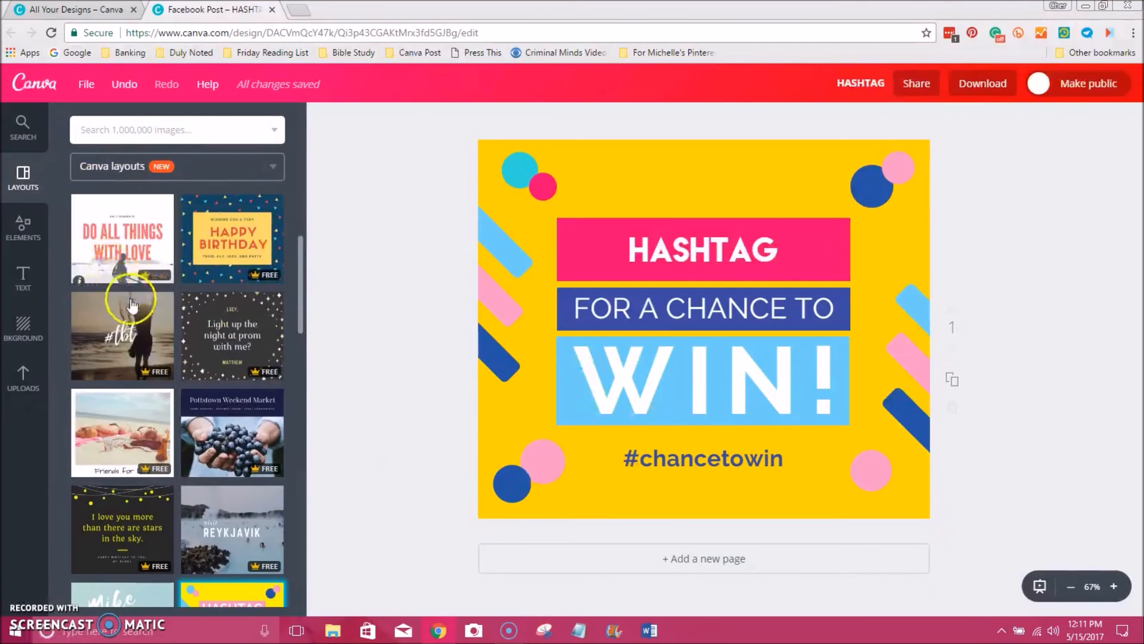
pyautogui.scroll(-1, 104, 325)
pyautogui.click(113, 359)
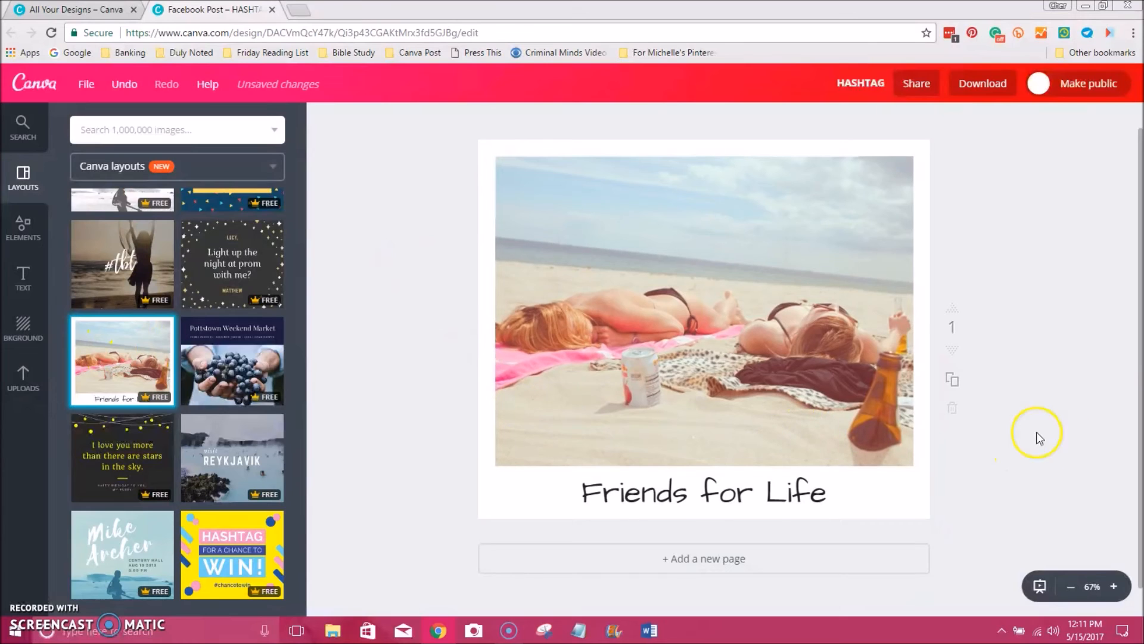
# Replace the beach photo in the layout's frame with the uploaded photo of pink and yellow tulips against a blue sky.
pyautogui.click(825, 377)
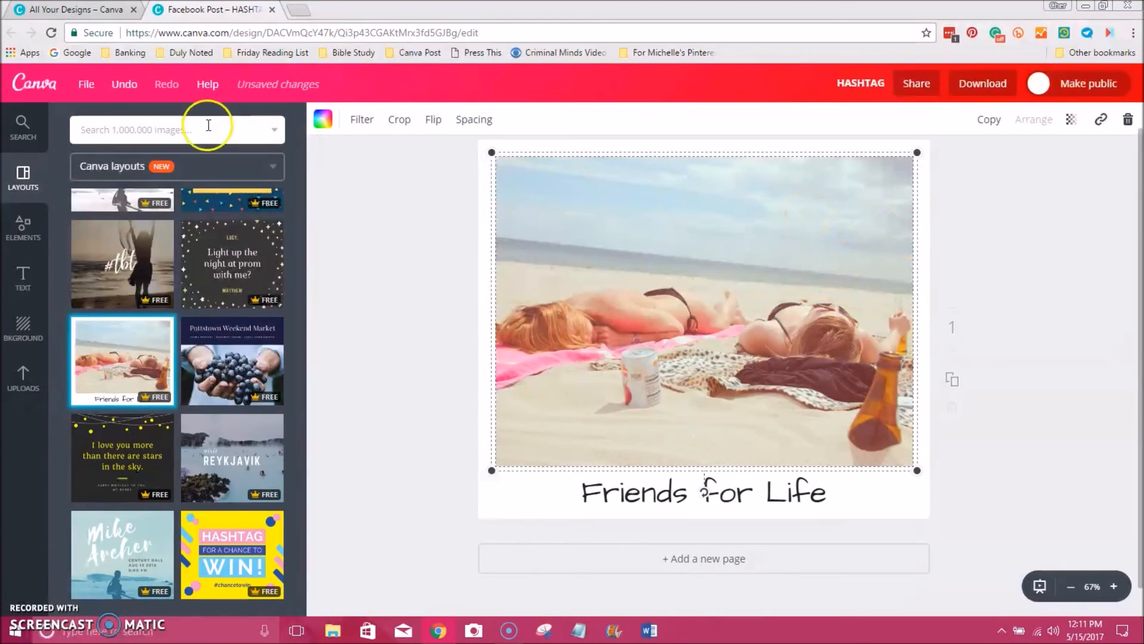
pyautogui.click(23, 381)
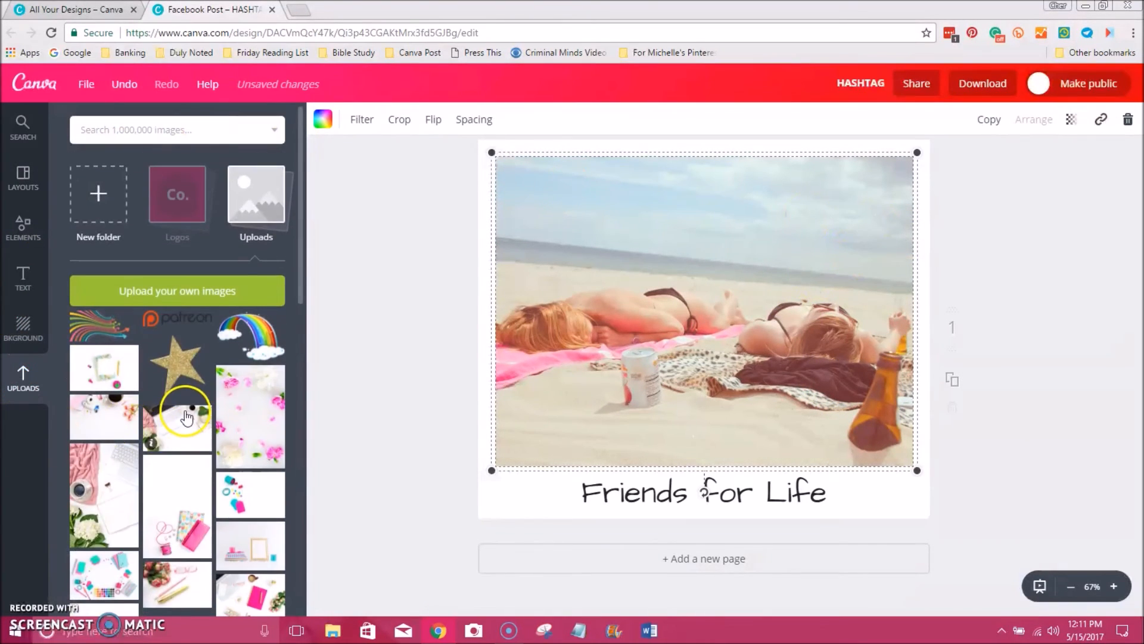
pyautogui.scroll(-10, 171, 384)
pyautogui.scroll(3, 181, 401)
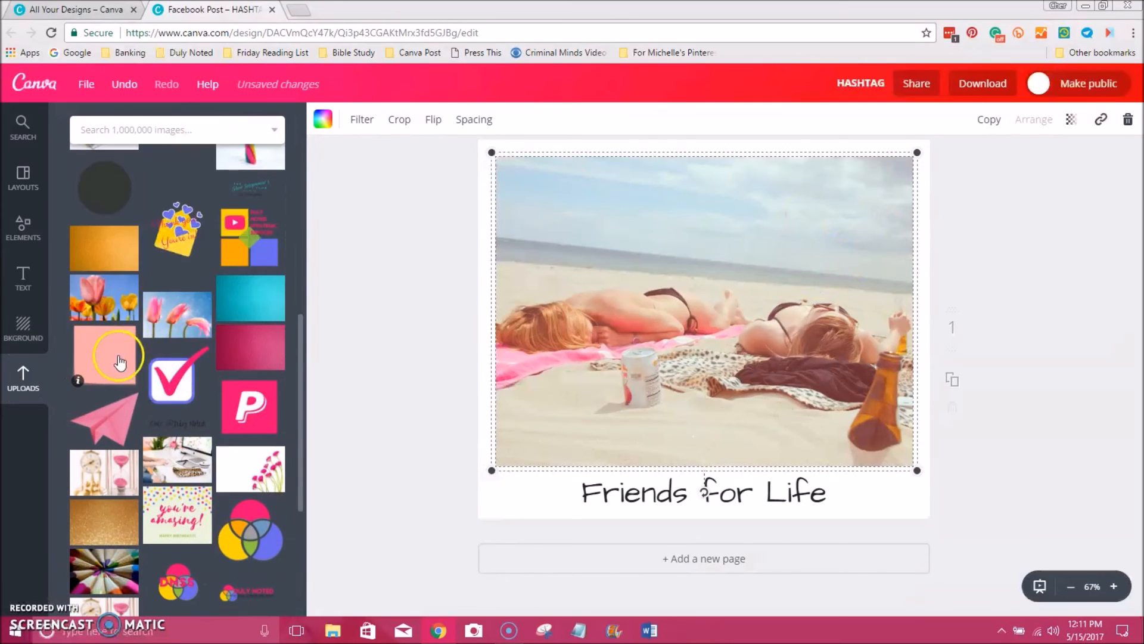
pyautogui.click(85, 291)
pyautogui.moveTo(549, 268); pyautogui.dragTo(502, 207)
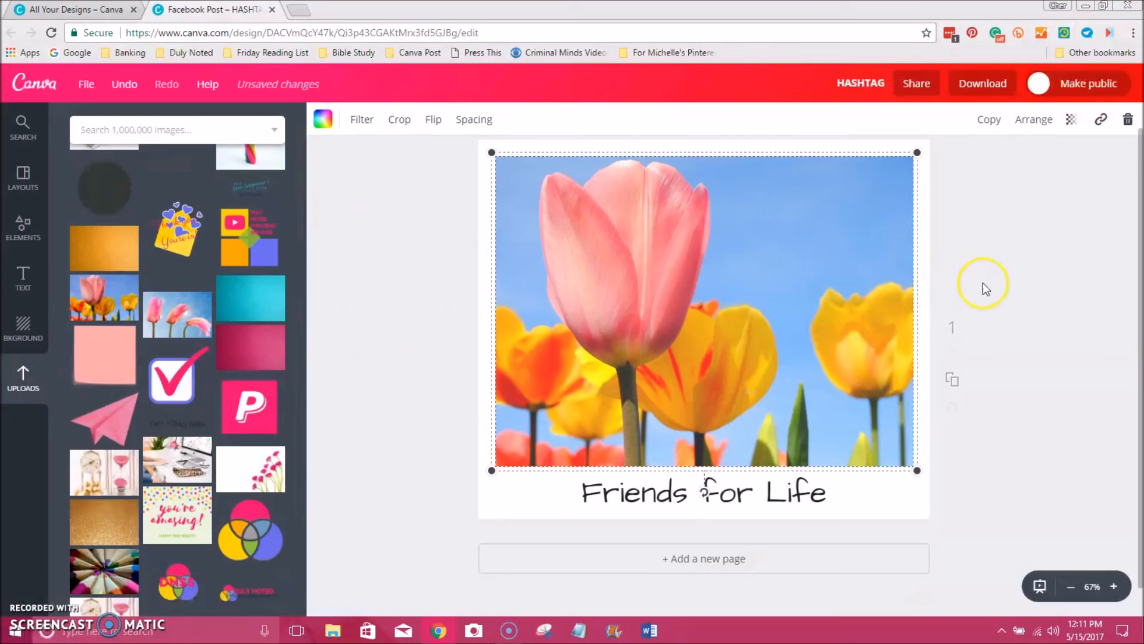
pyautogui.click(1032, 287)
# Close the Facebook Post design without waiting for it to save, and open the full list of design types.
pyautogui.click(807, 492)
pyautogui.scroll(1, 1011, 469)
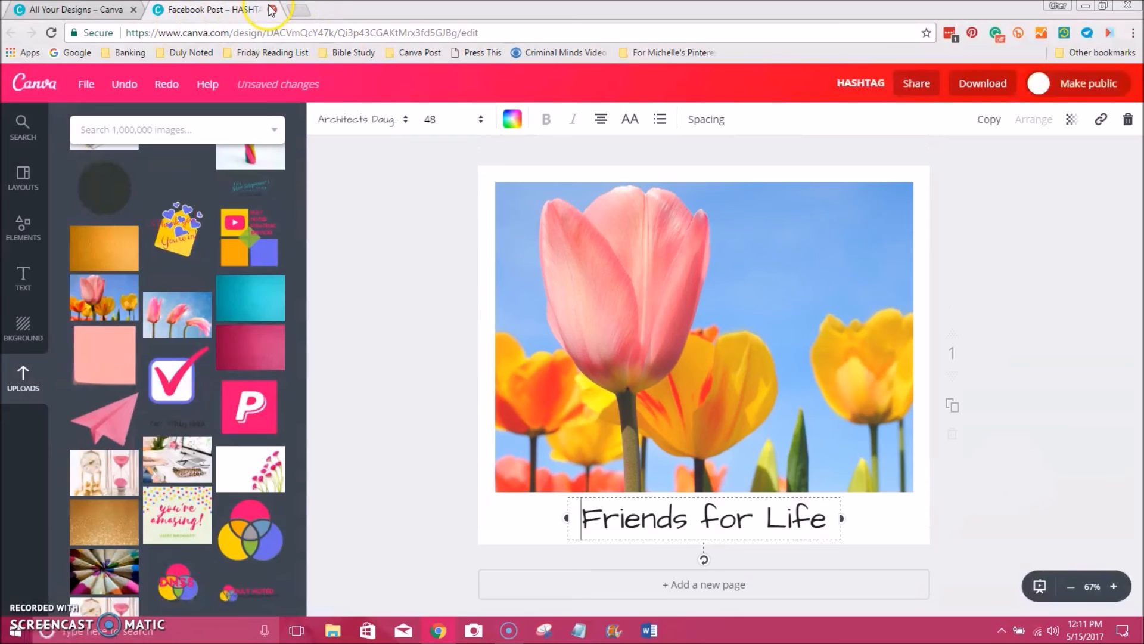
pyautogui.click(273, 12)
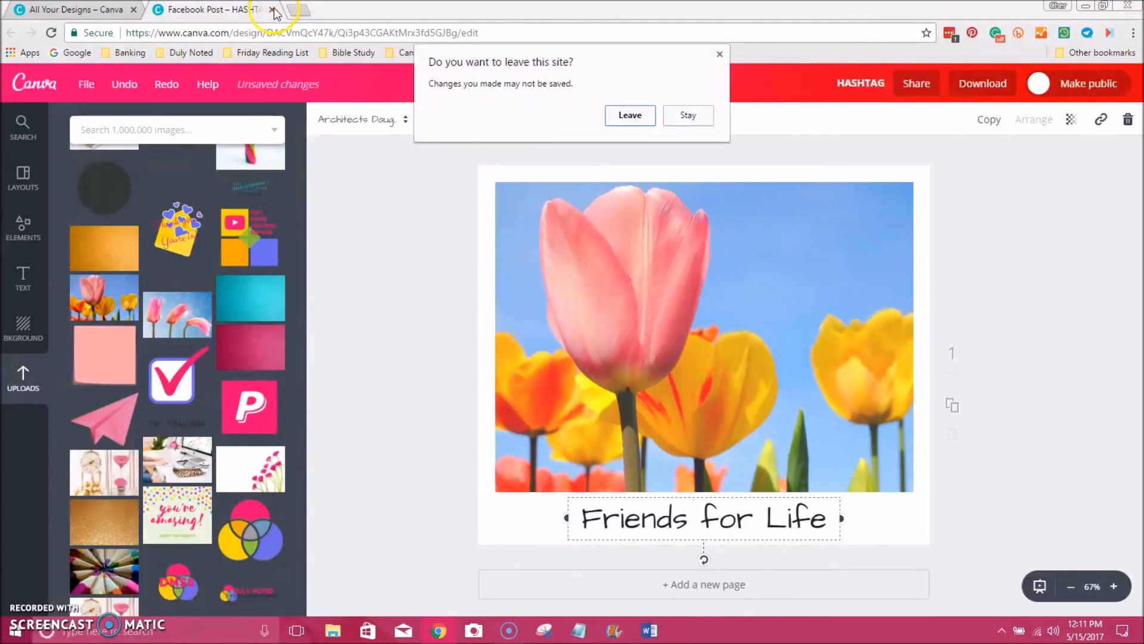
pyautogui.click(623, 115)
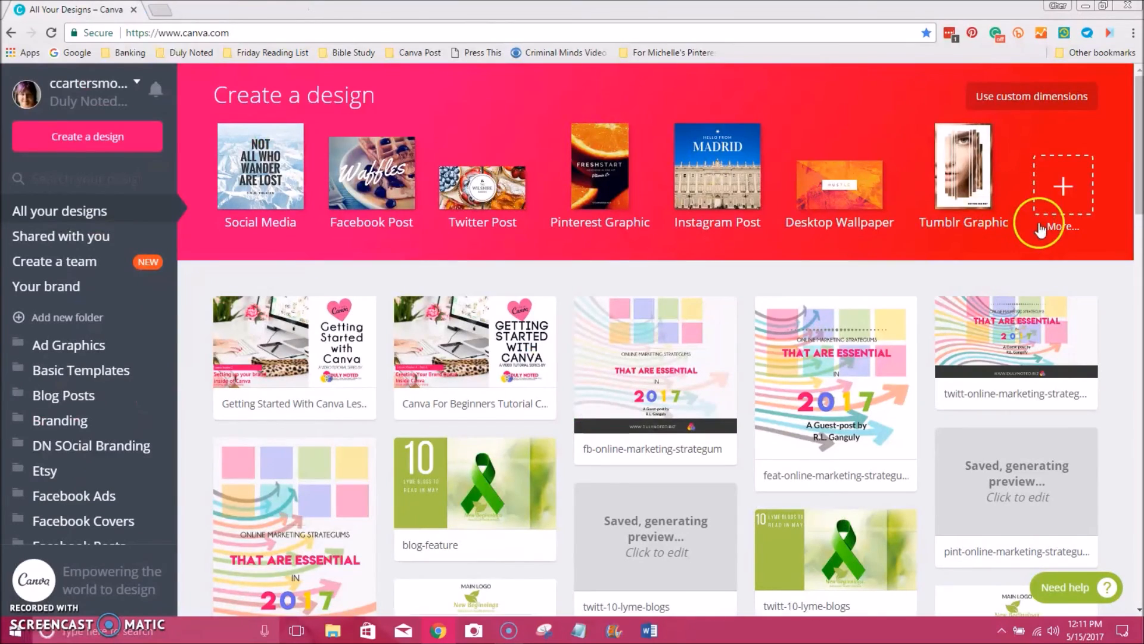
pyautogui.click(1056, 189)
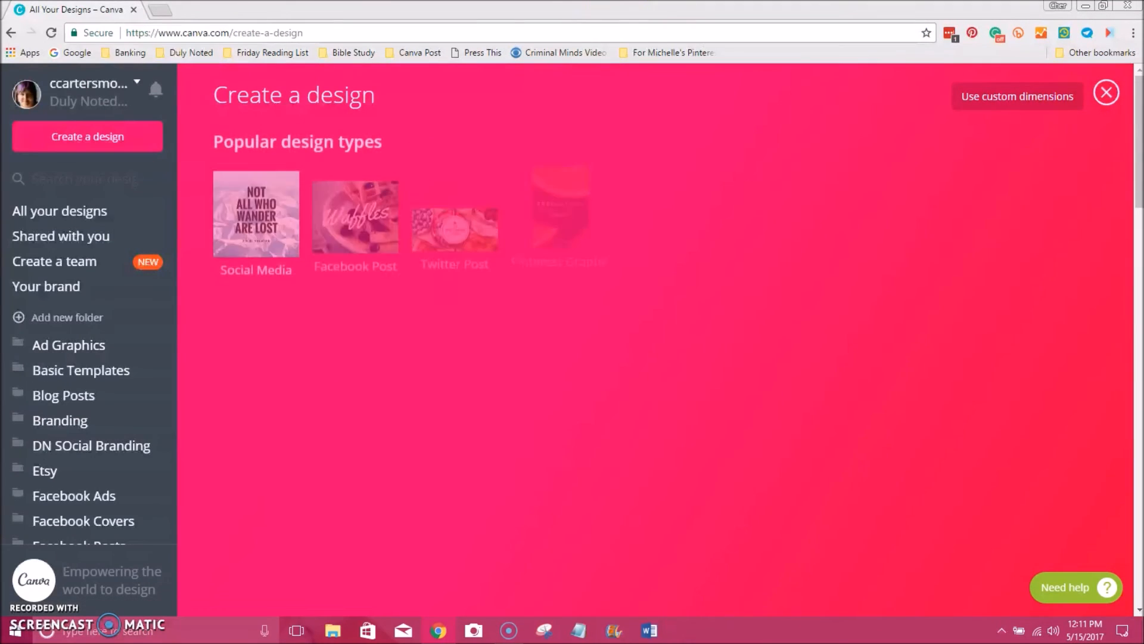